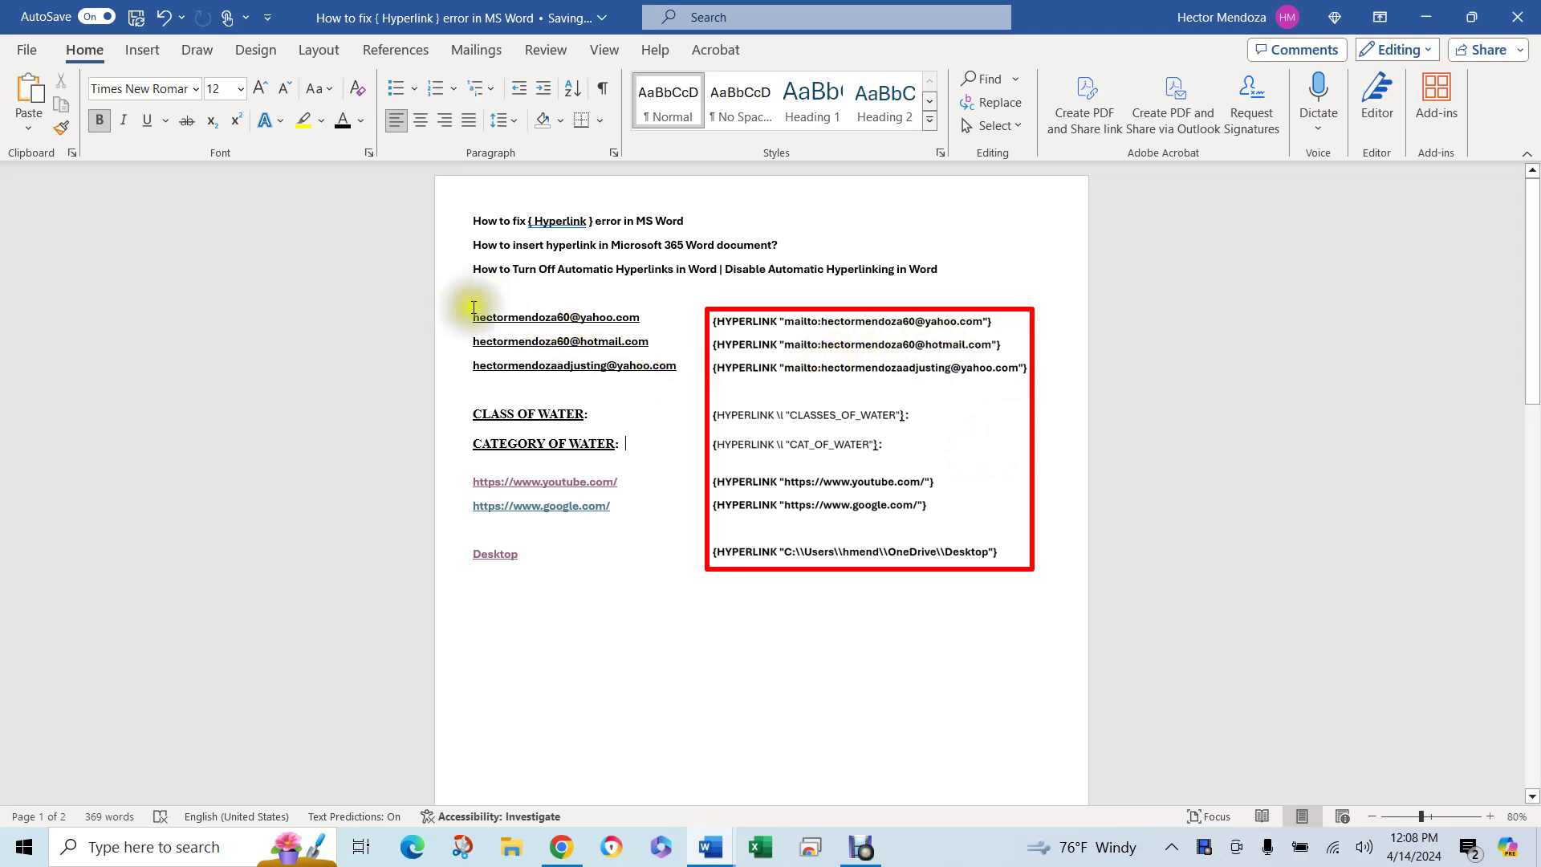
Step: Zoom the page to 130% so the links and the boxed HYPERLINK field codes are readable
drag(475, 313, 840, 449)
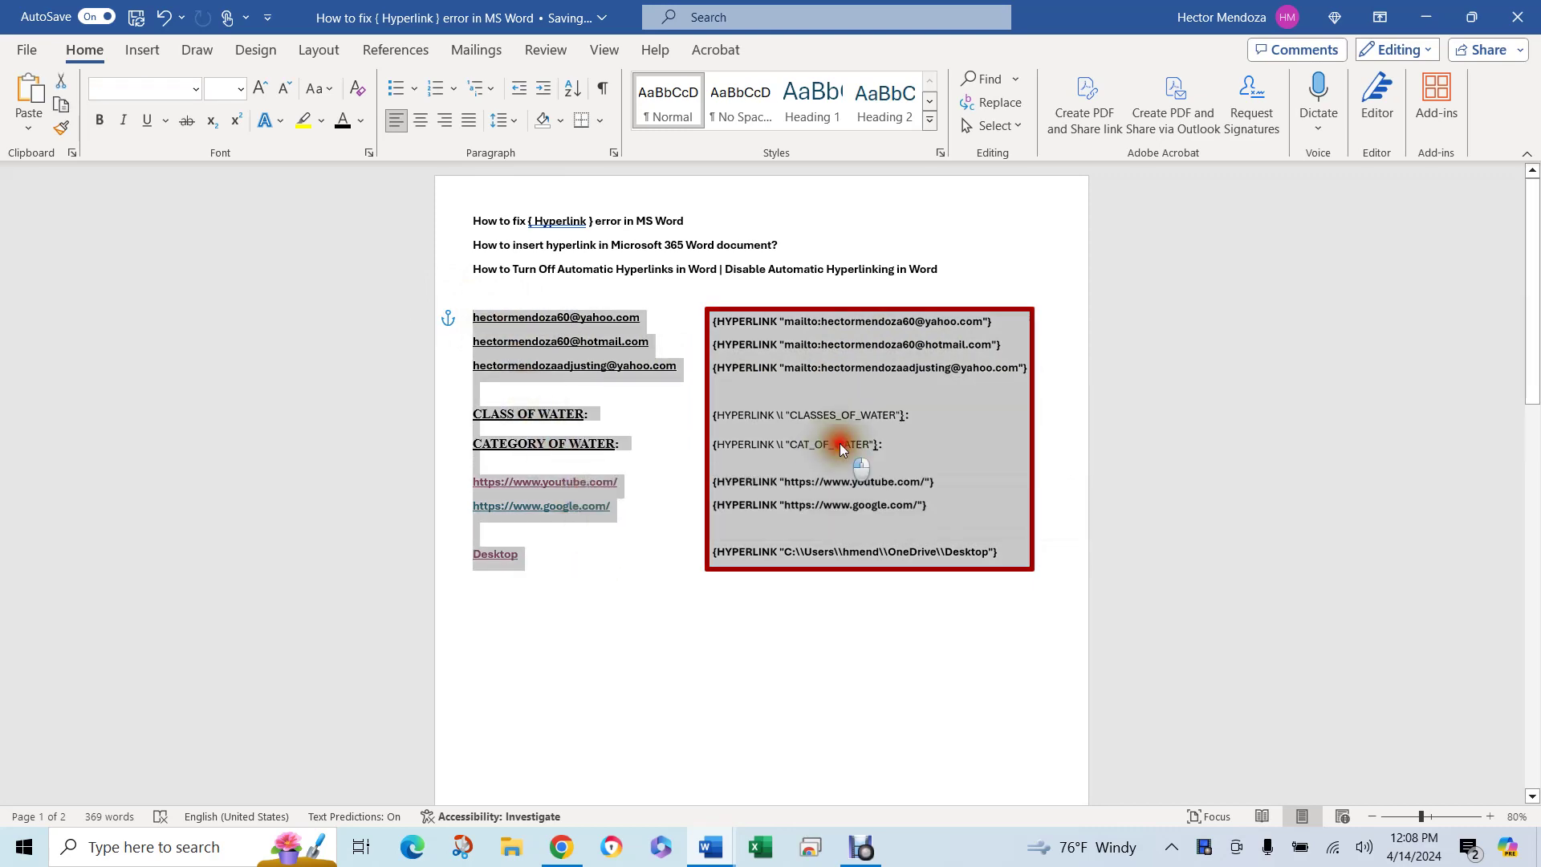
click(841, 449)
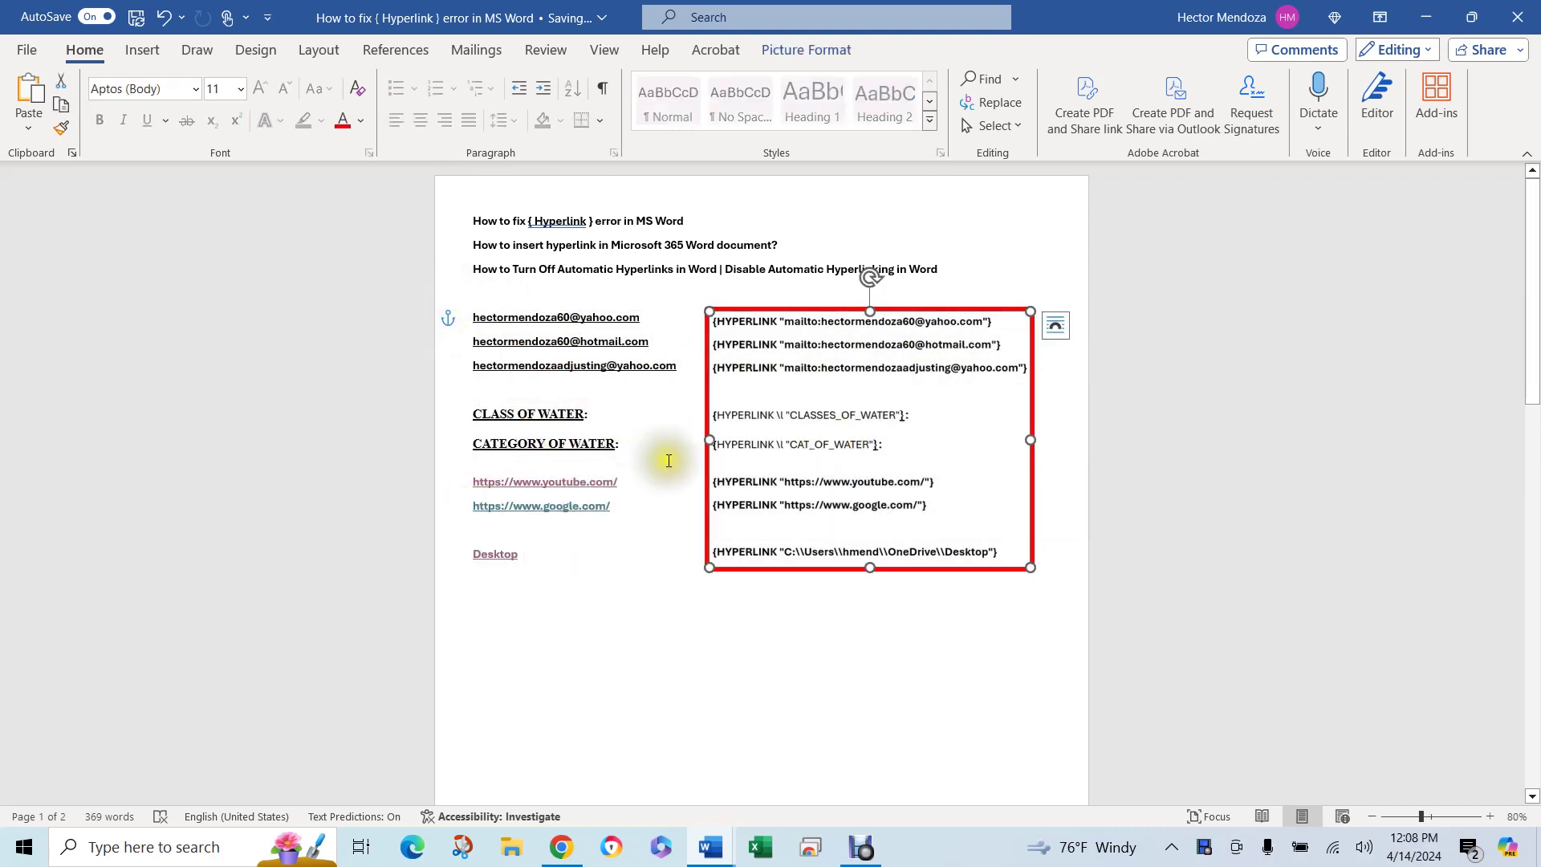
ctrl+scroll(667, 459, up, 5)
scroll(679, 481, down, 1)
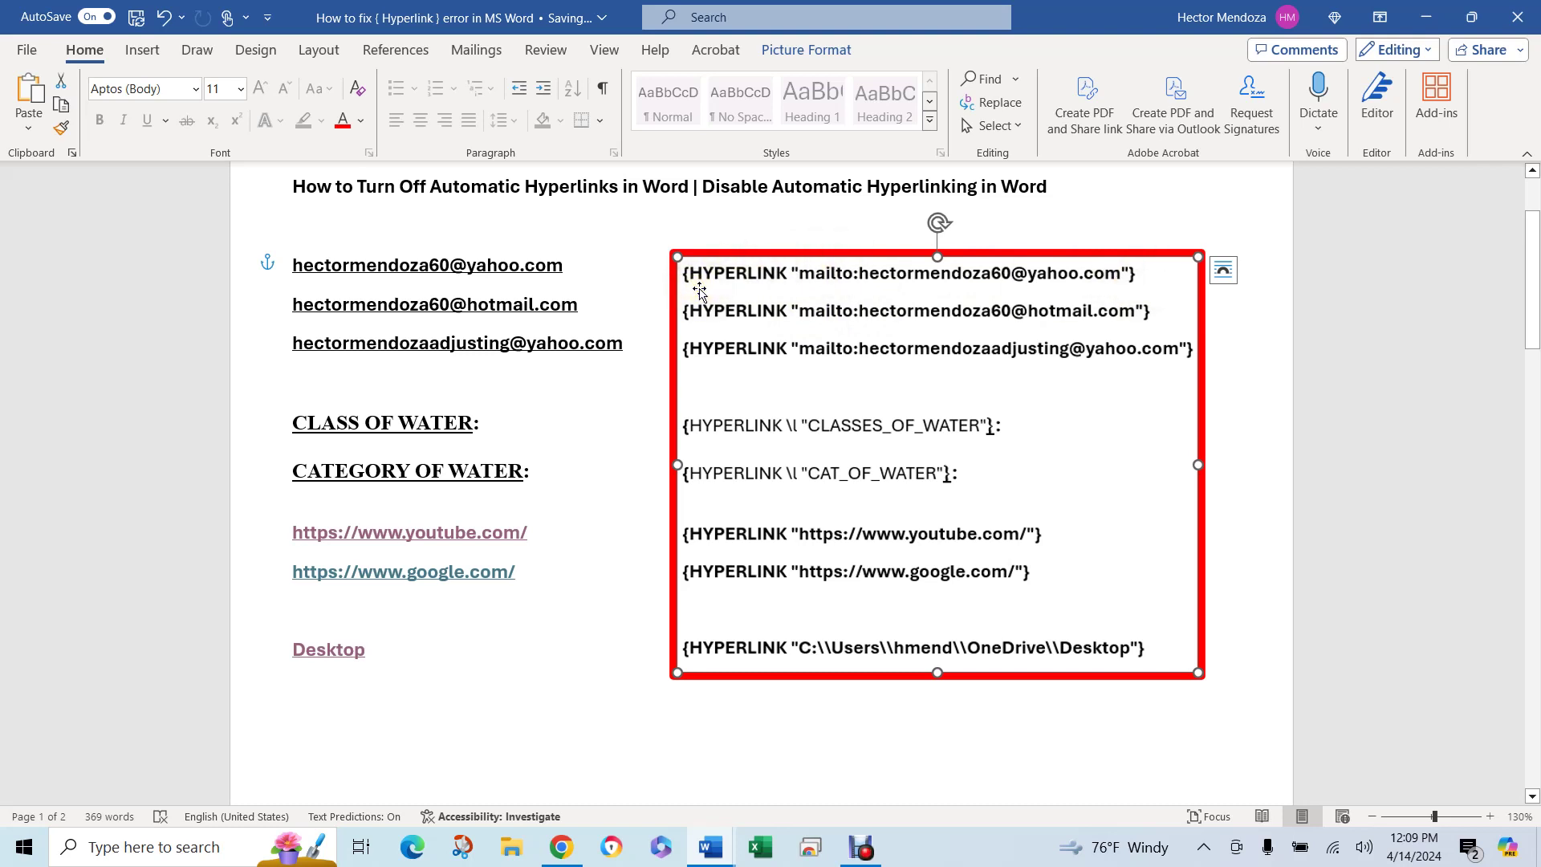
click(1340, 359)
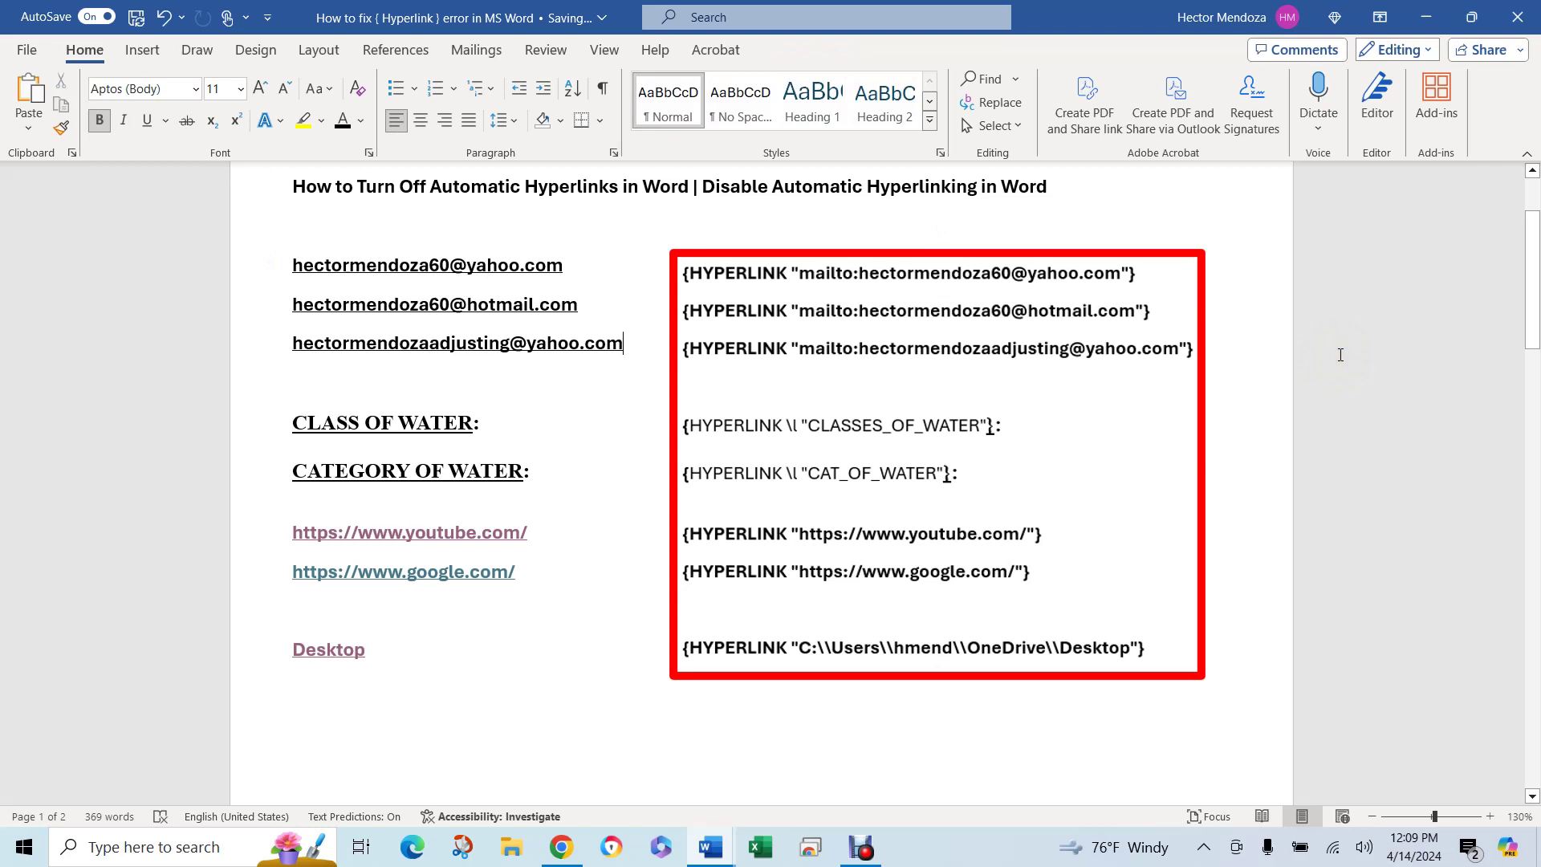
Step: Cut the red-bordered field-code box and paste it on the empty last line below 'or color.'
click(940, 367)
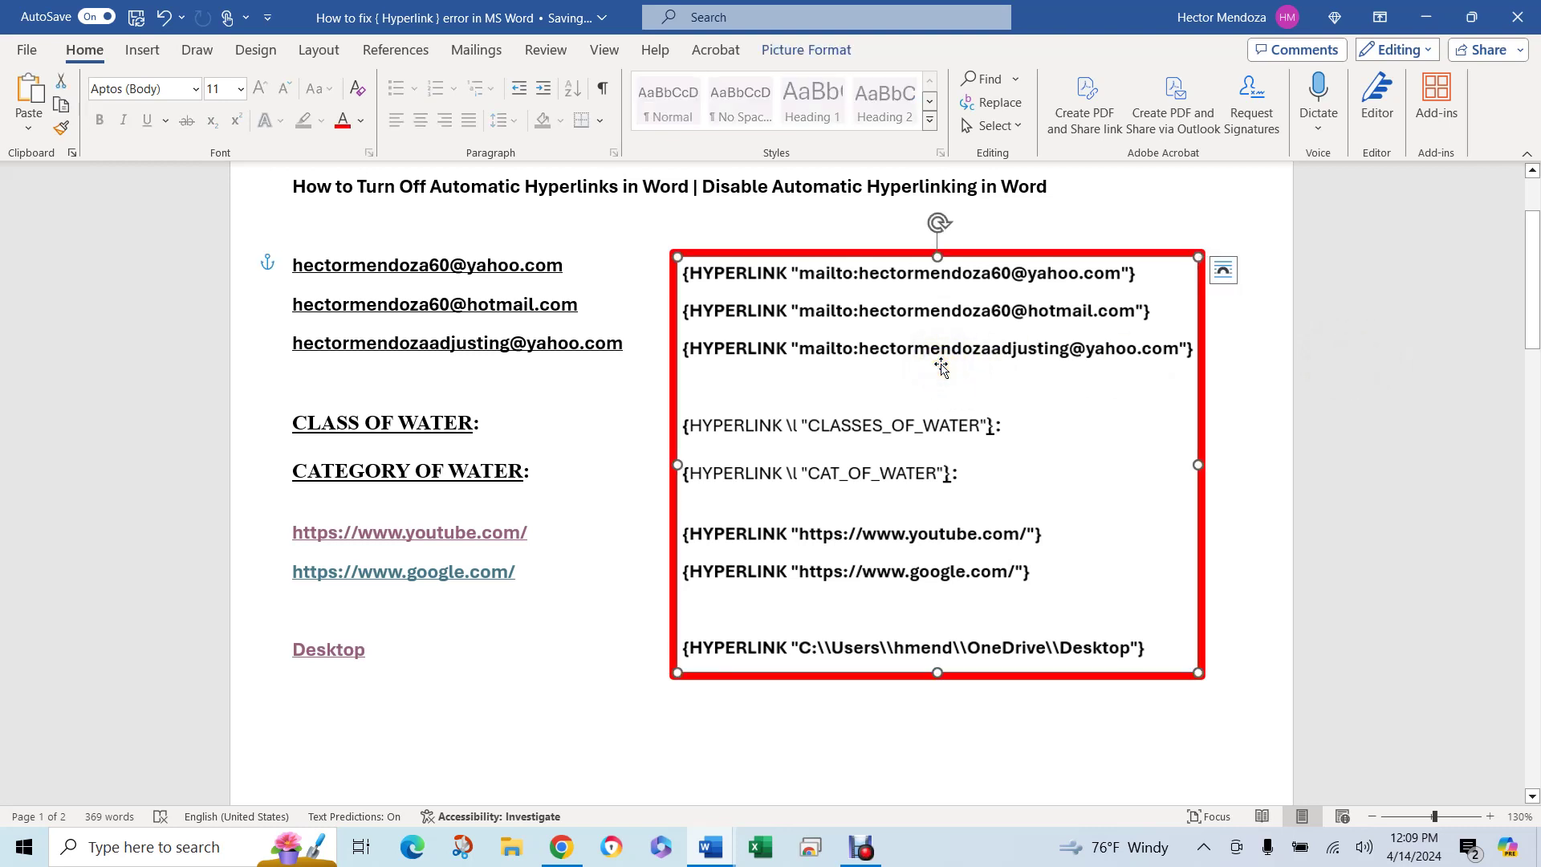
click(943, 365)
key(Delete)
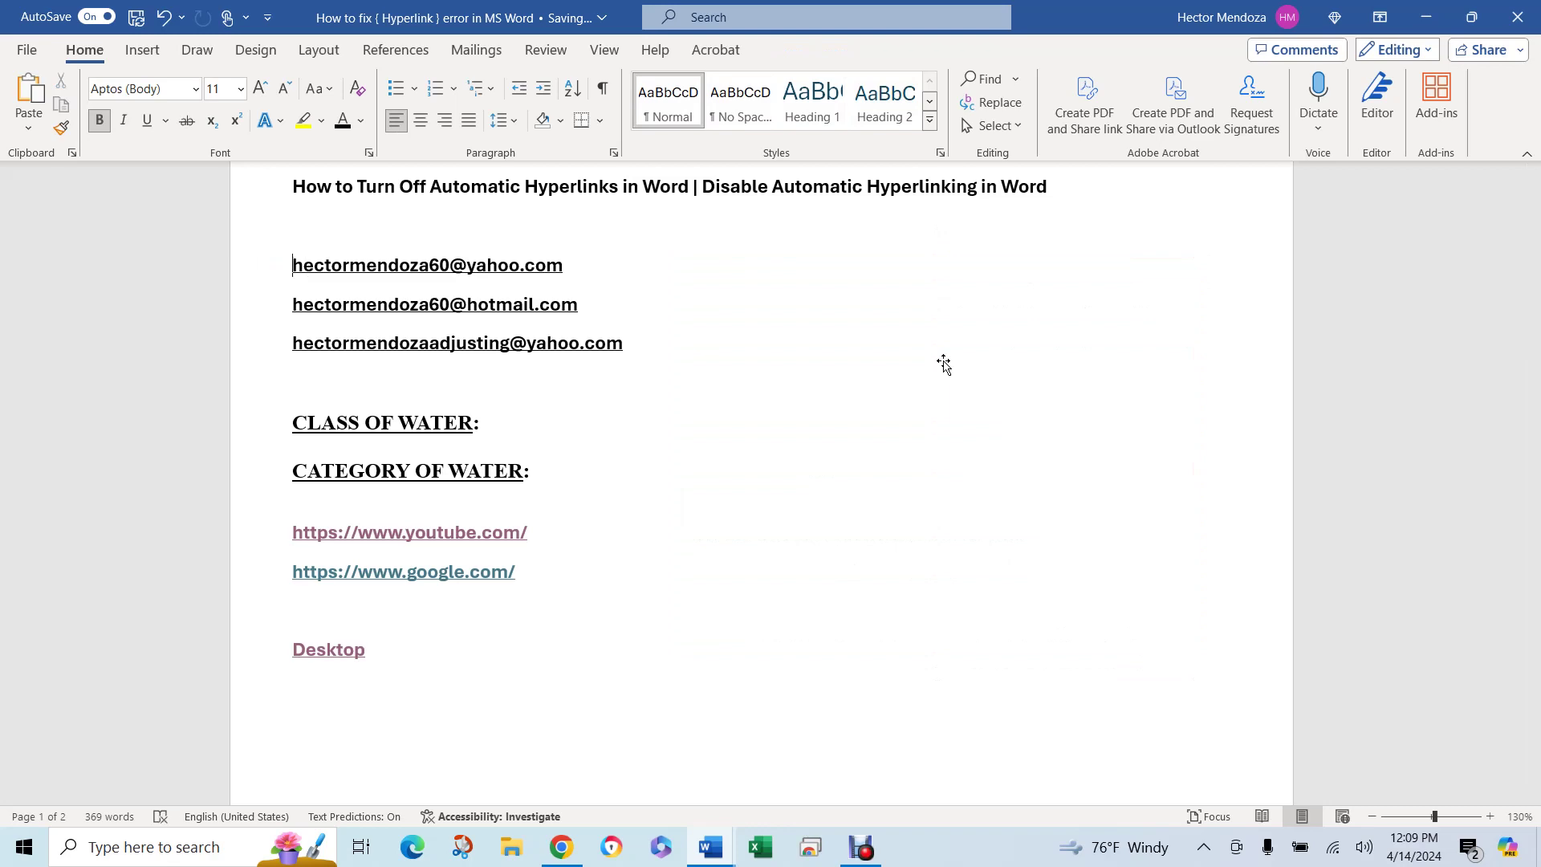
scroll(943, 365, down, 15)
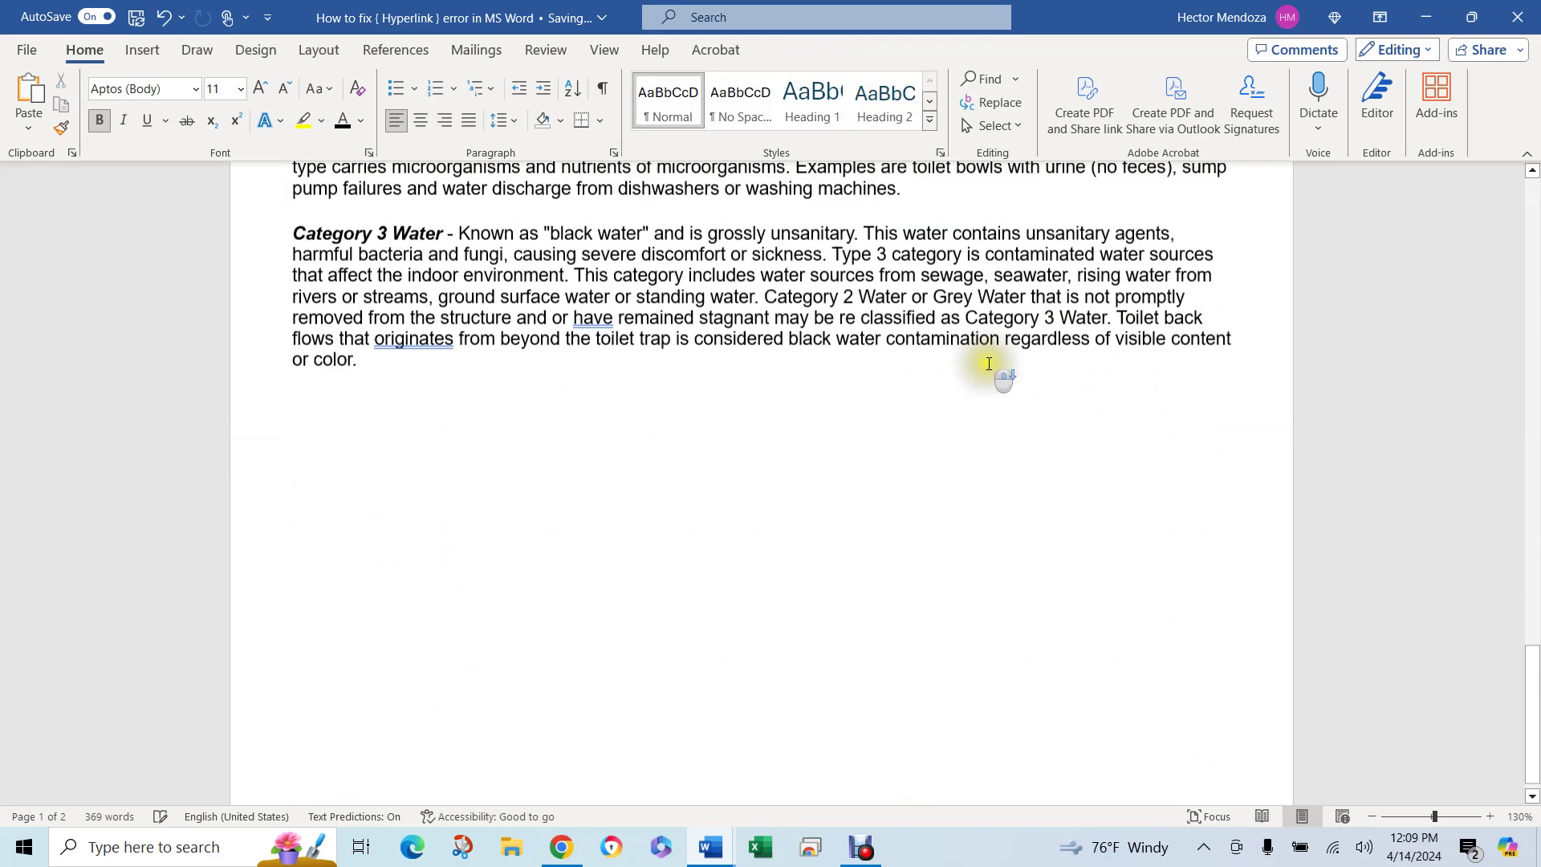
click(538, 462)
click(550, 563)
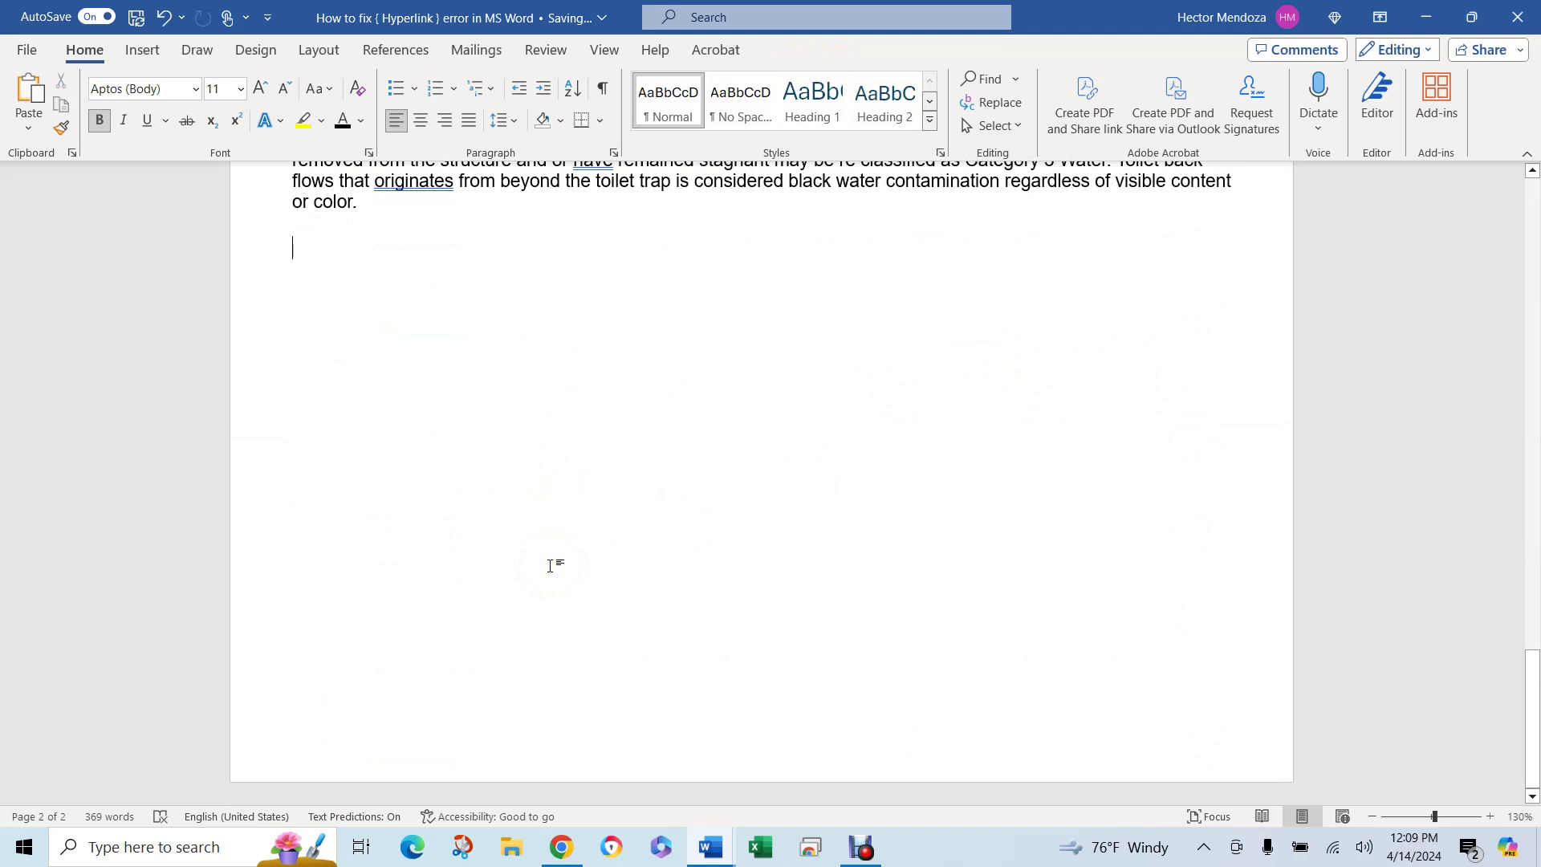
key(ctrl+v)
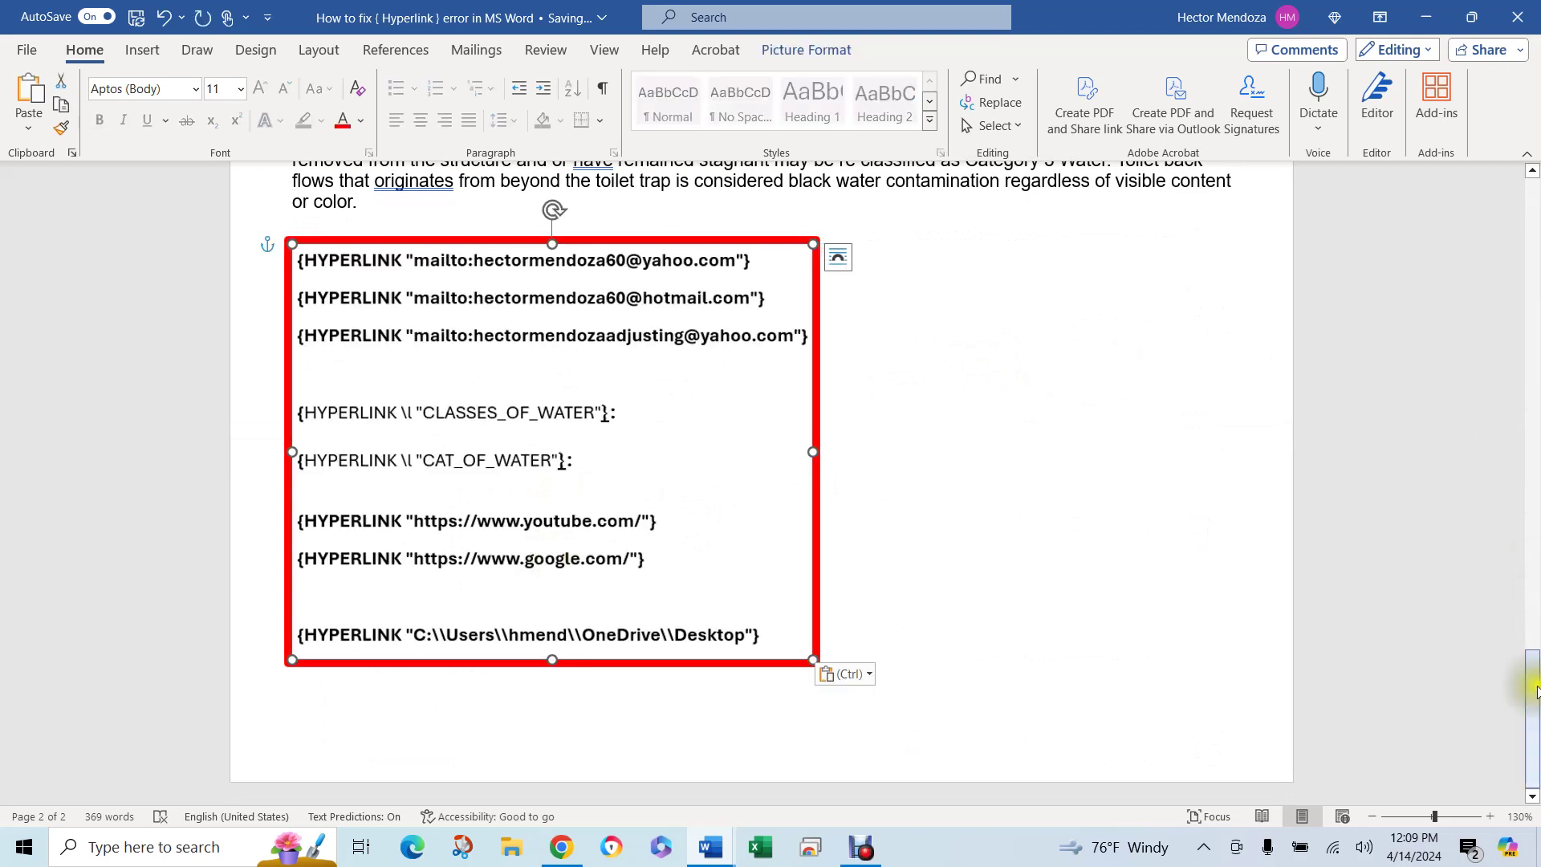
drag(1533, 731, 1483, 244)
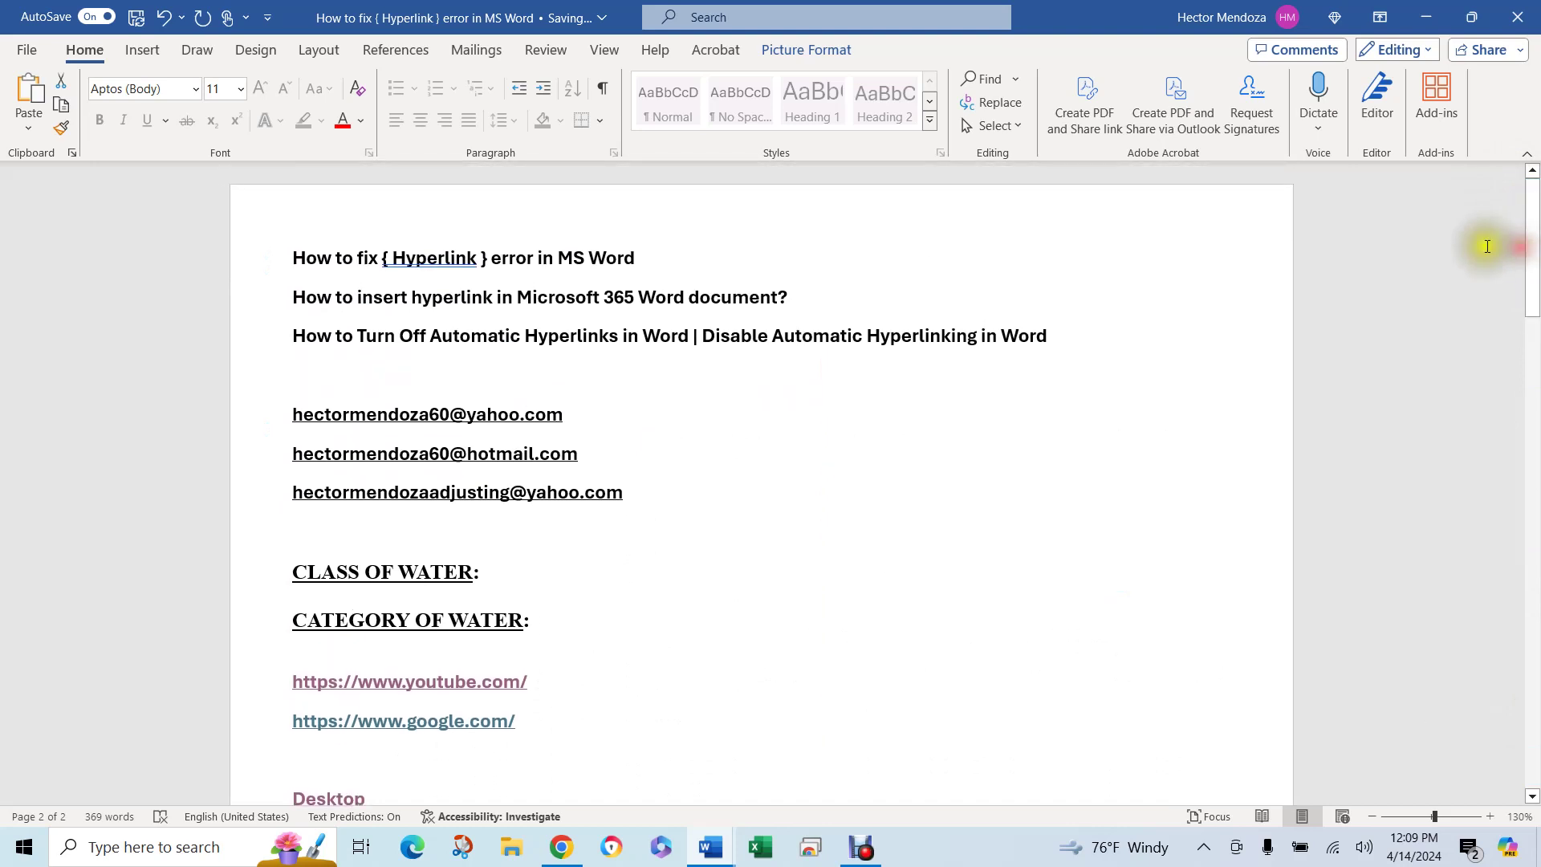
Step: Follow the yahoo email link, dismiss the app chooser, then jump to the CLASS OF WATER section
ctrl+click(437, 419)
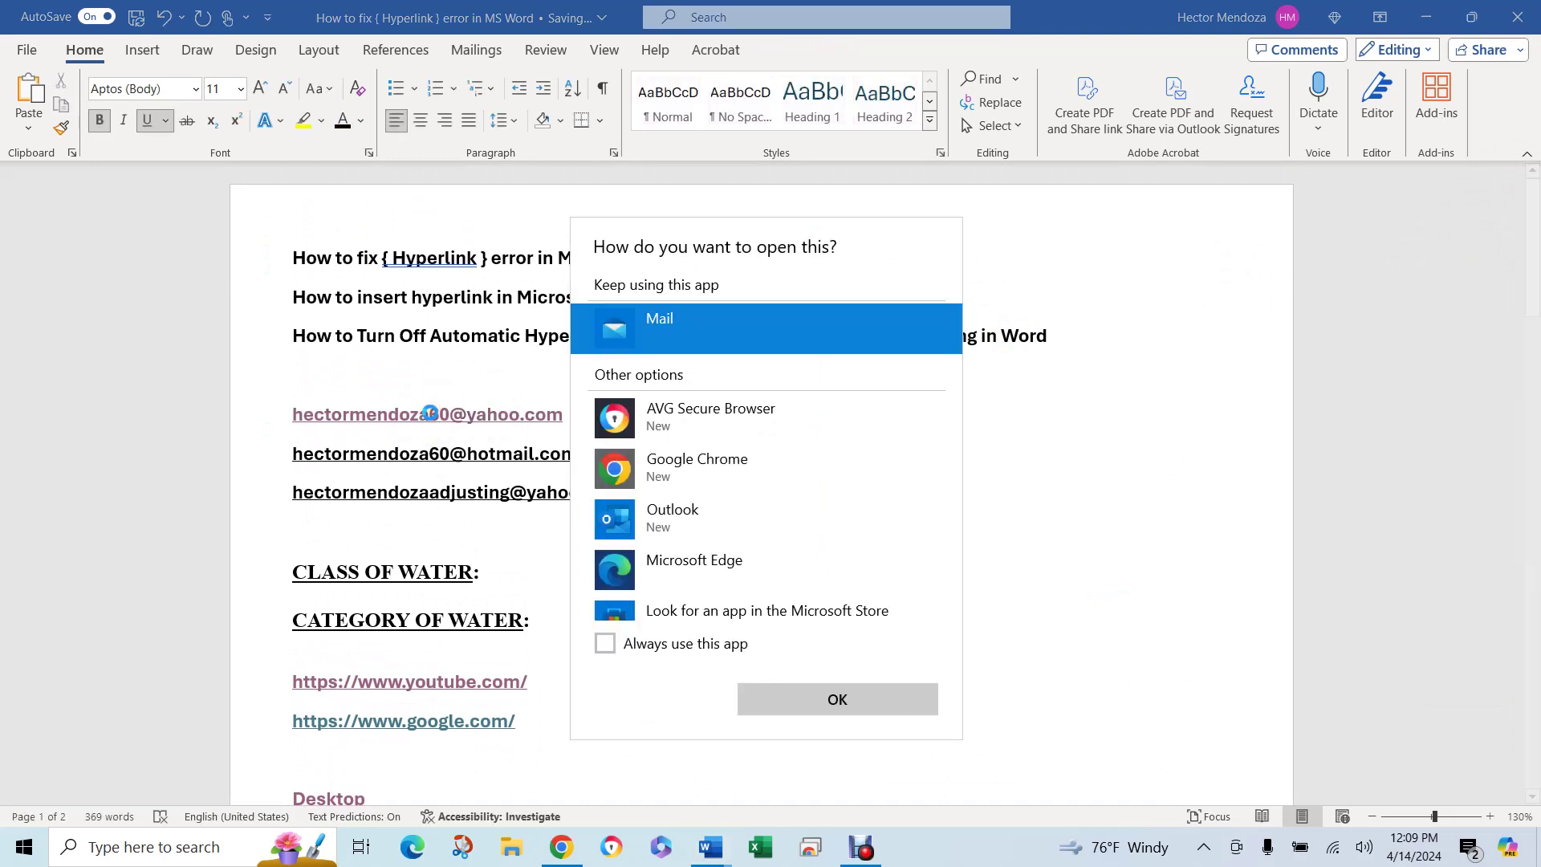
click(1161, 390)
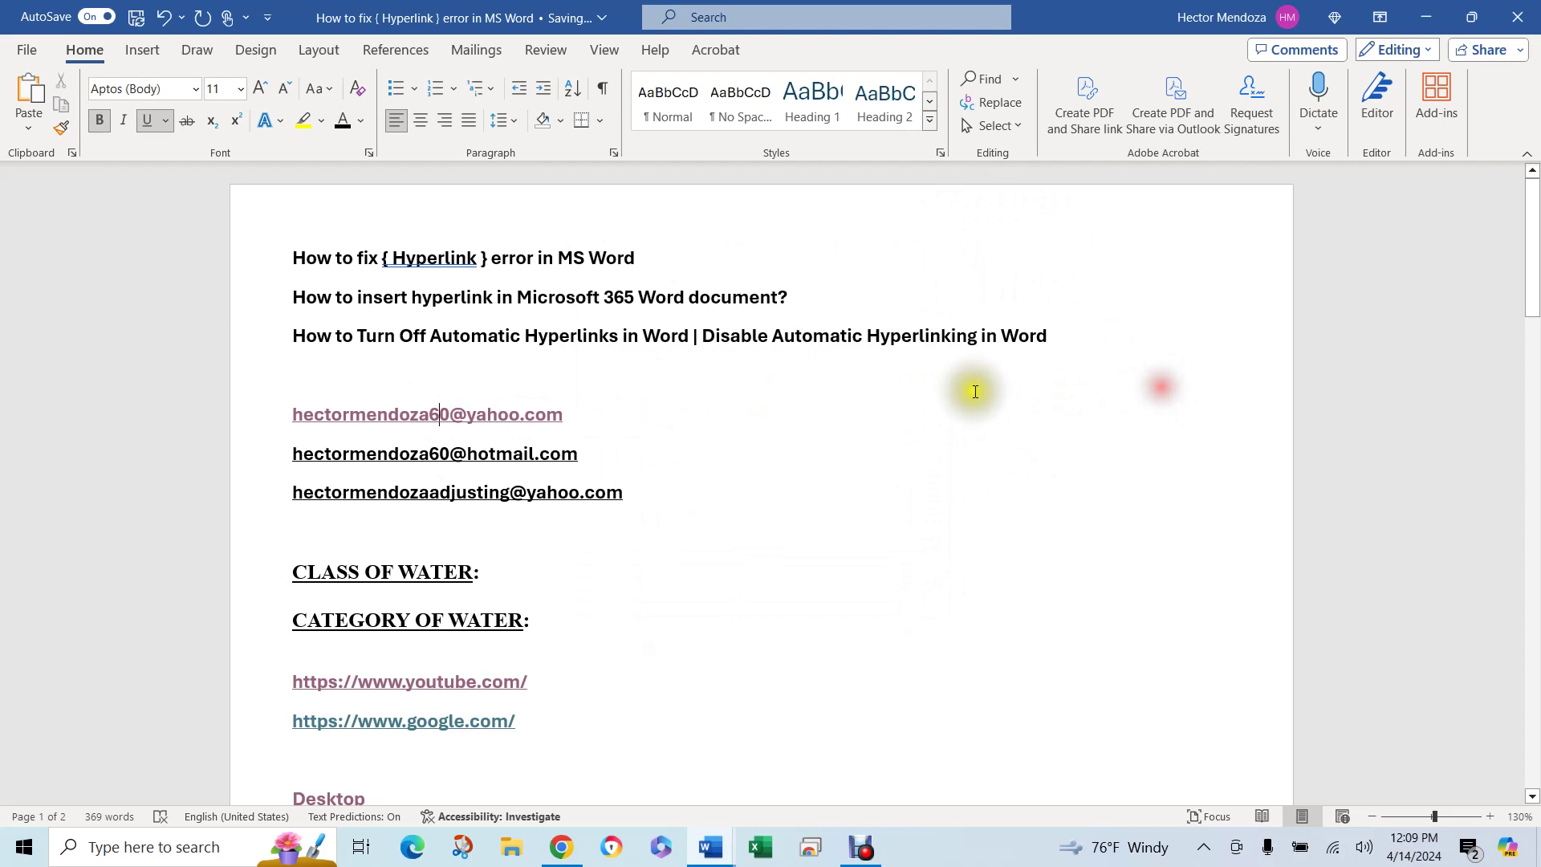
scroll(718, 502, down, 1)
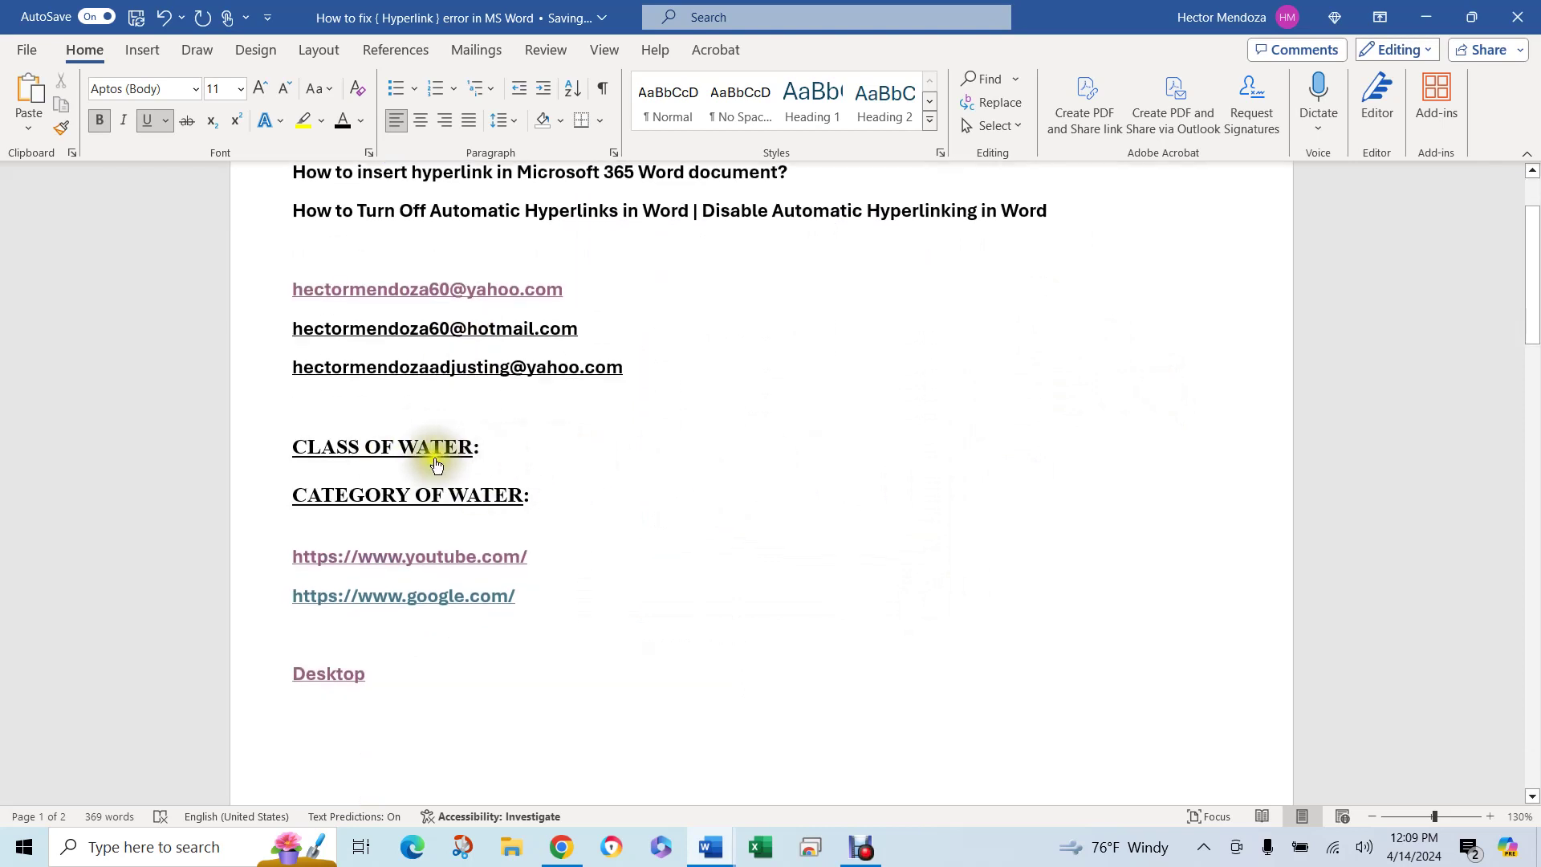
ctrl+click(406, 452)
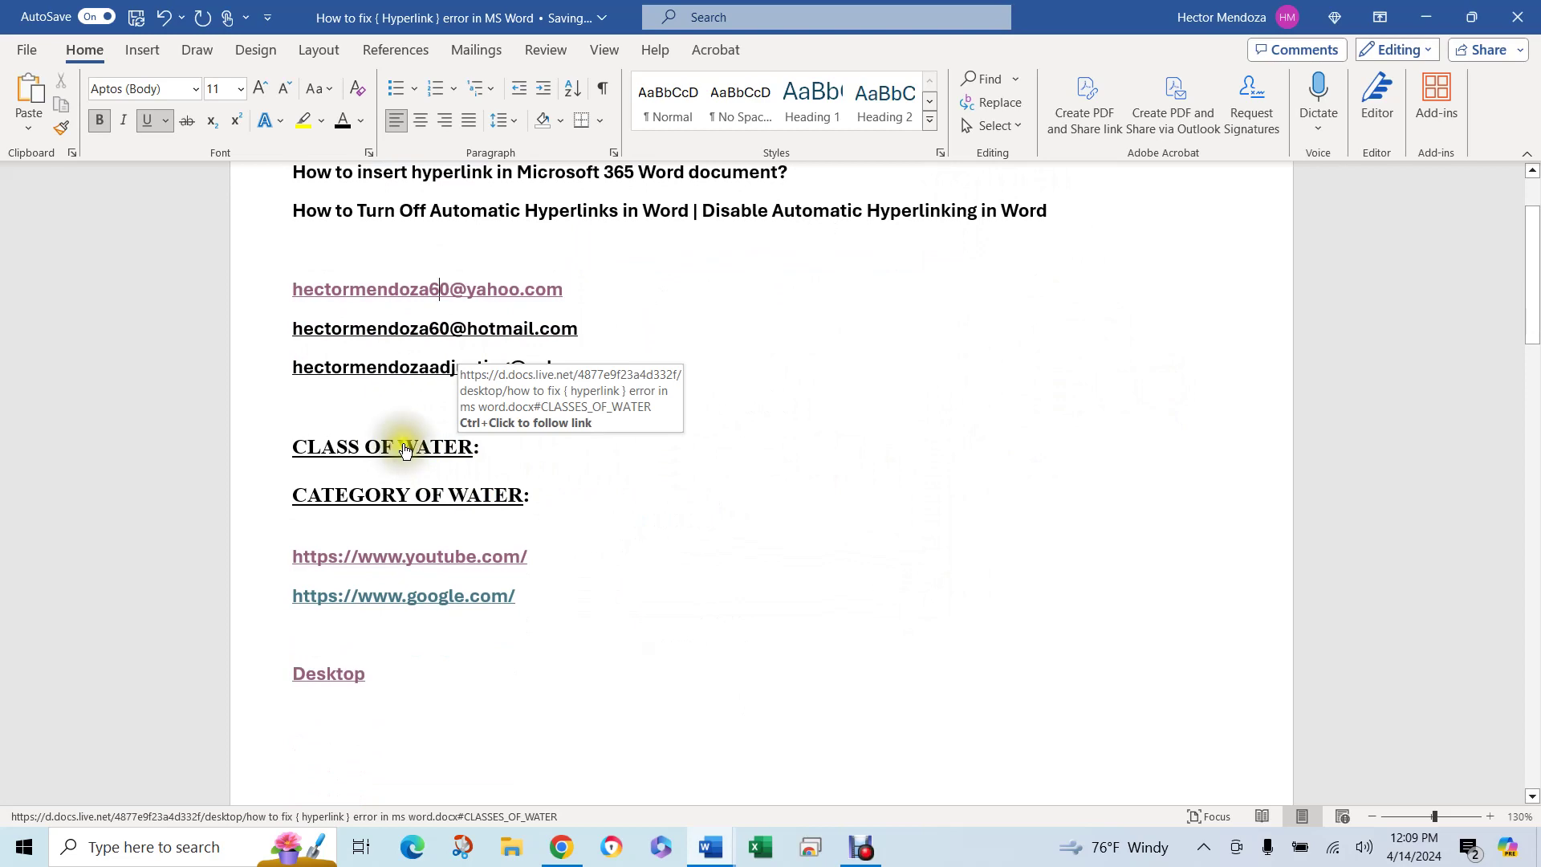
text(/)
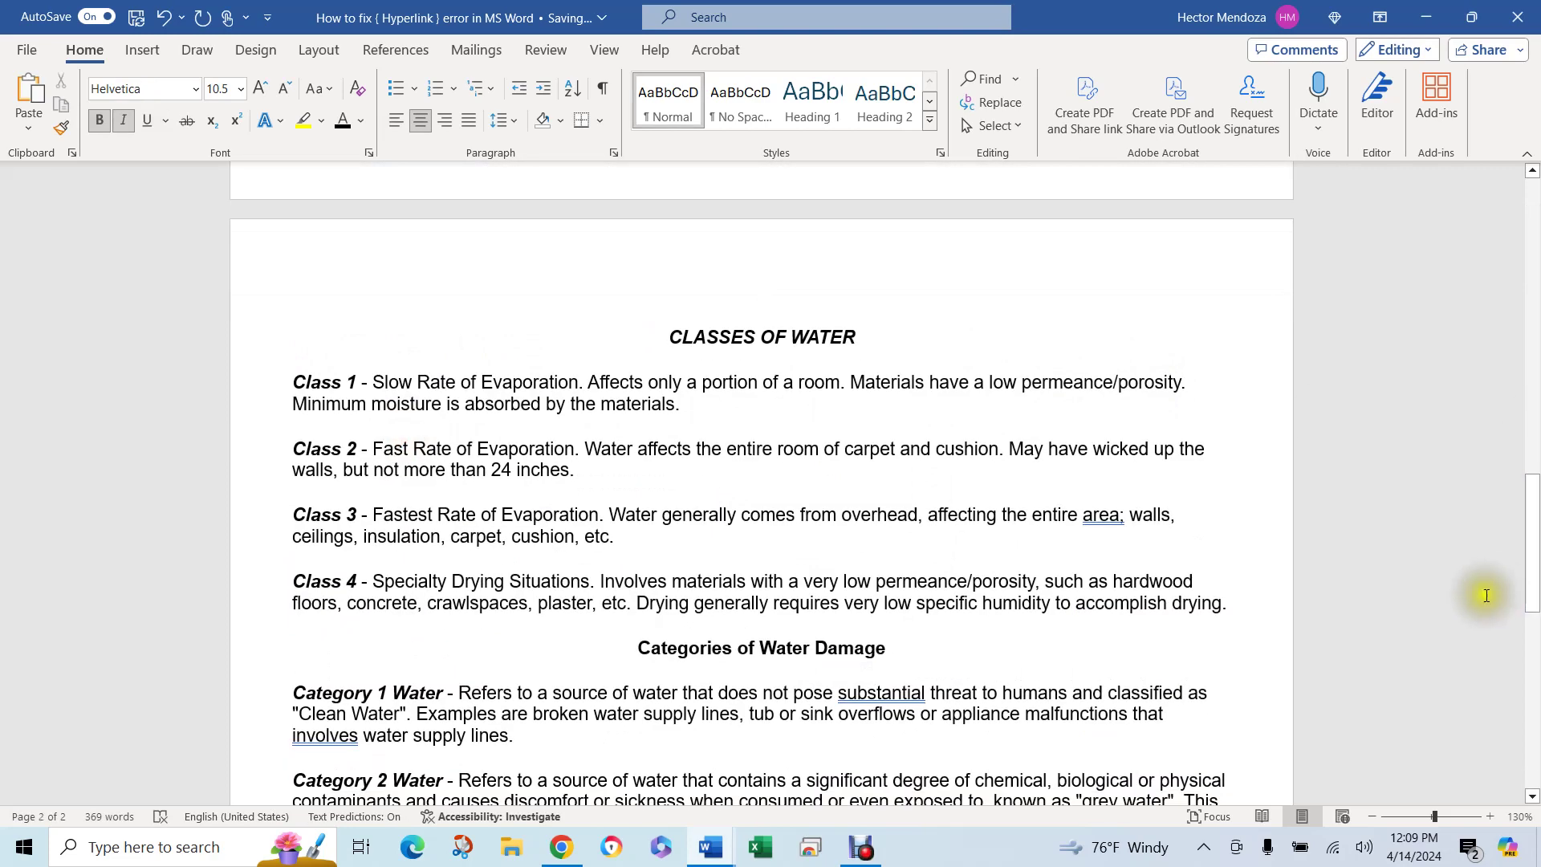
Step: Follow the youtube.com link in the browser, then minimize the browser to return to Word
drag(1534, 552, 1495, 202)
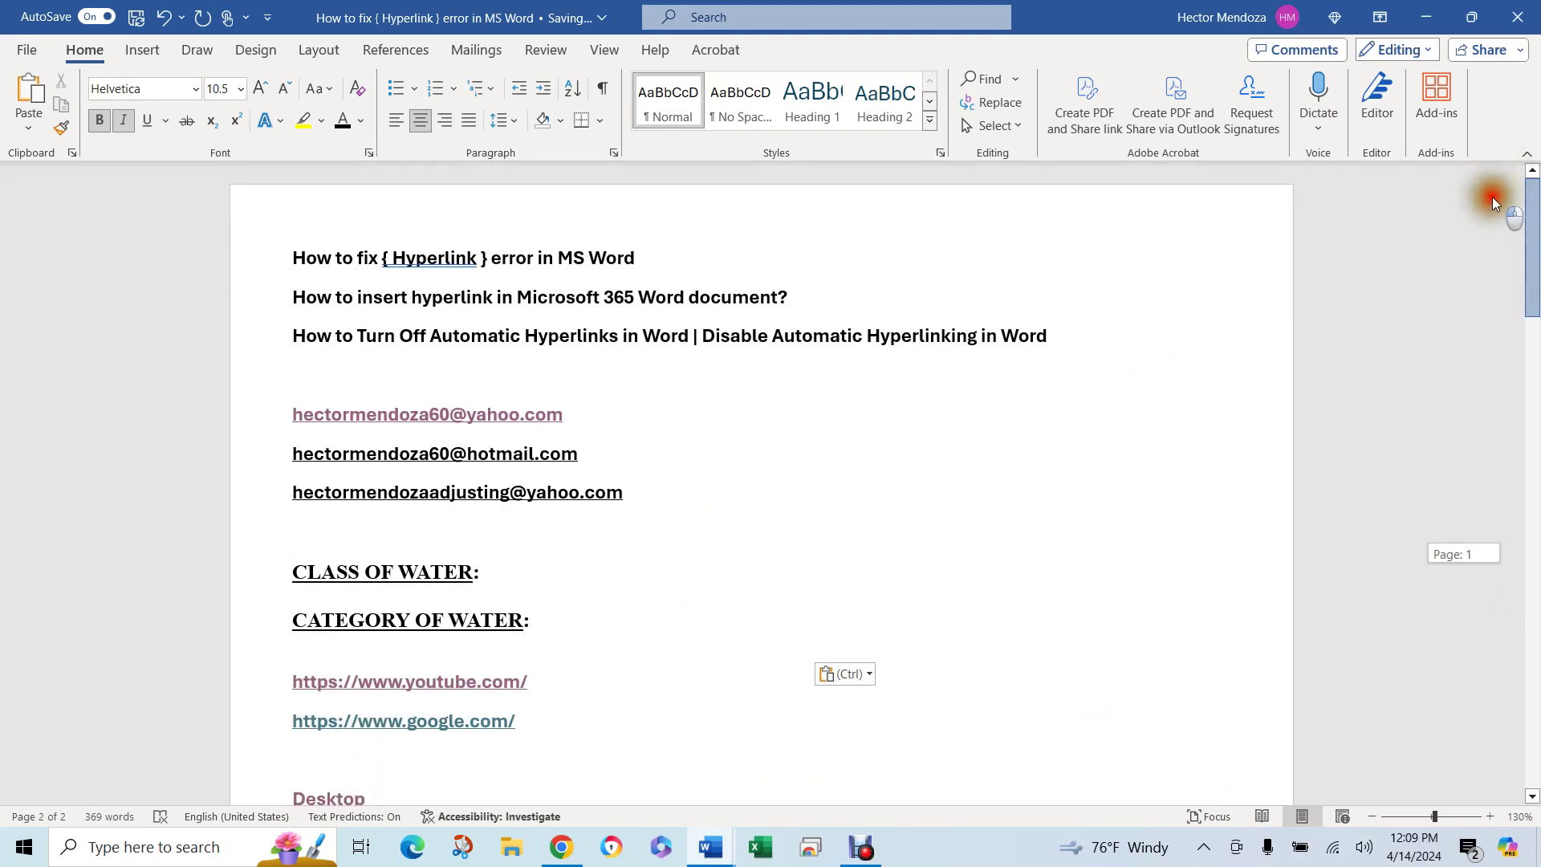
scroll(1491, 265, down, 3)
scroll(1493, 311, up, 2)
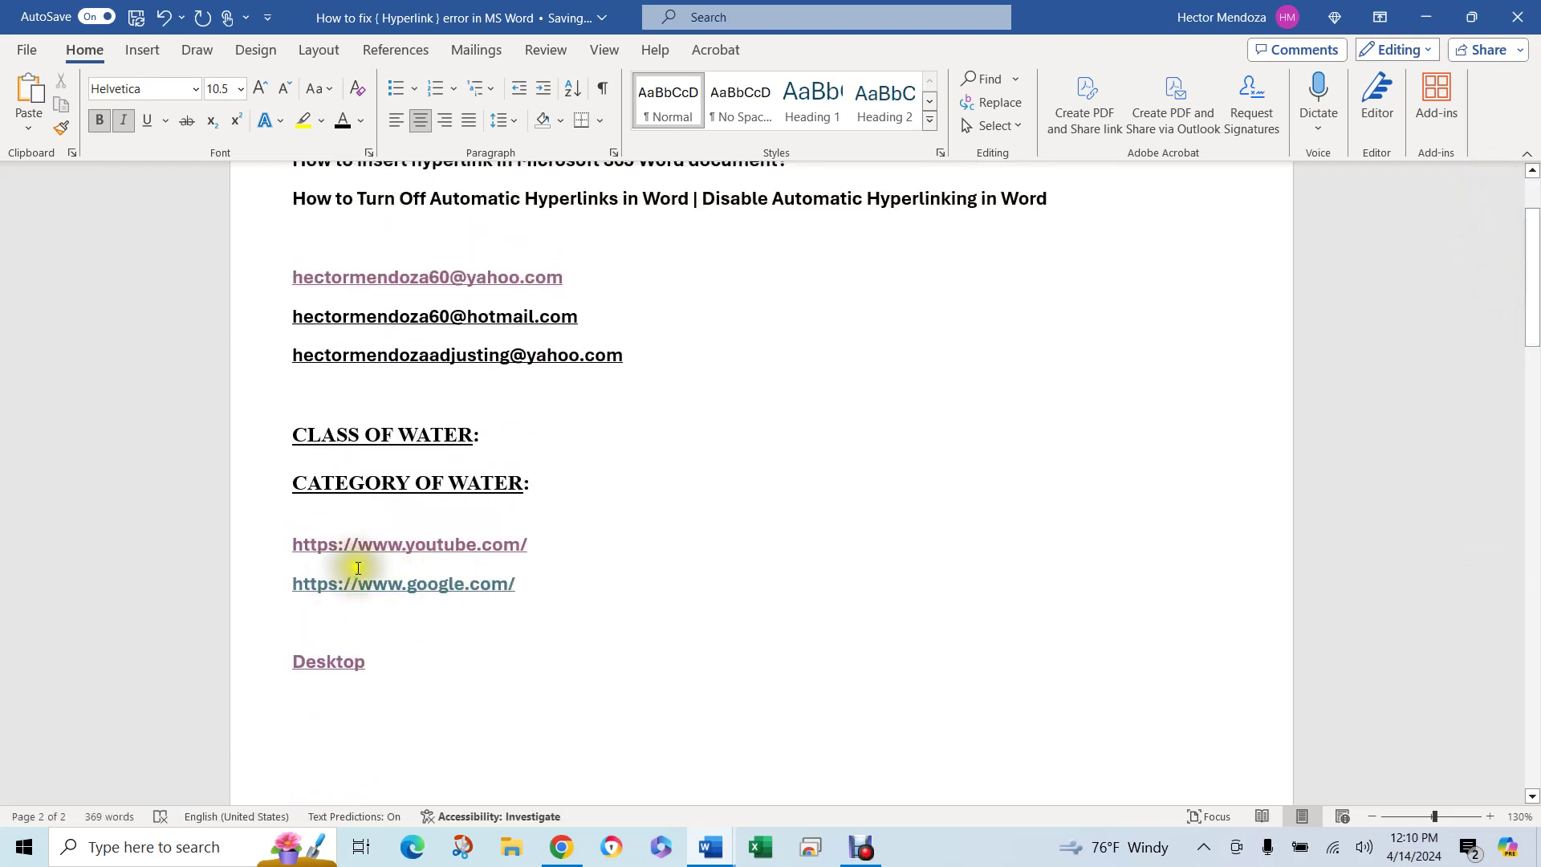
click(415, 550)
ctrl+click(415, 550)
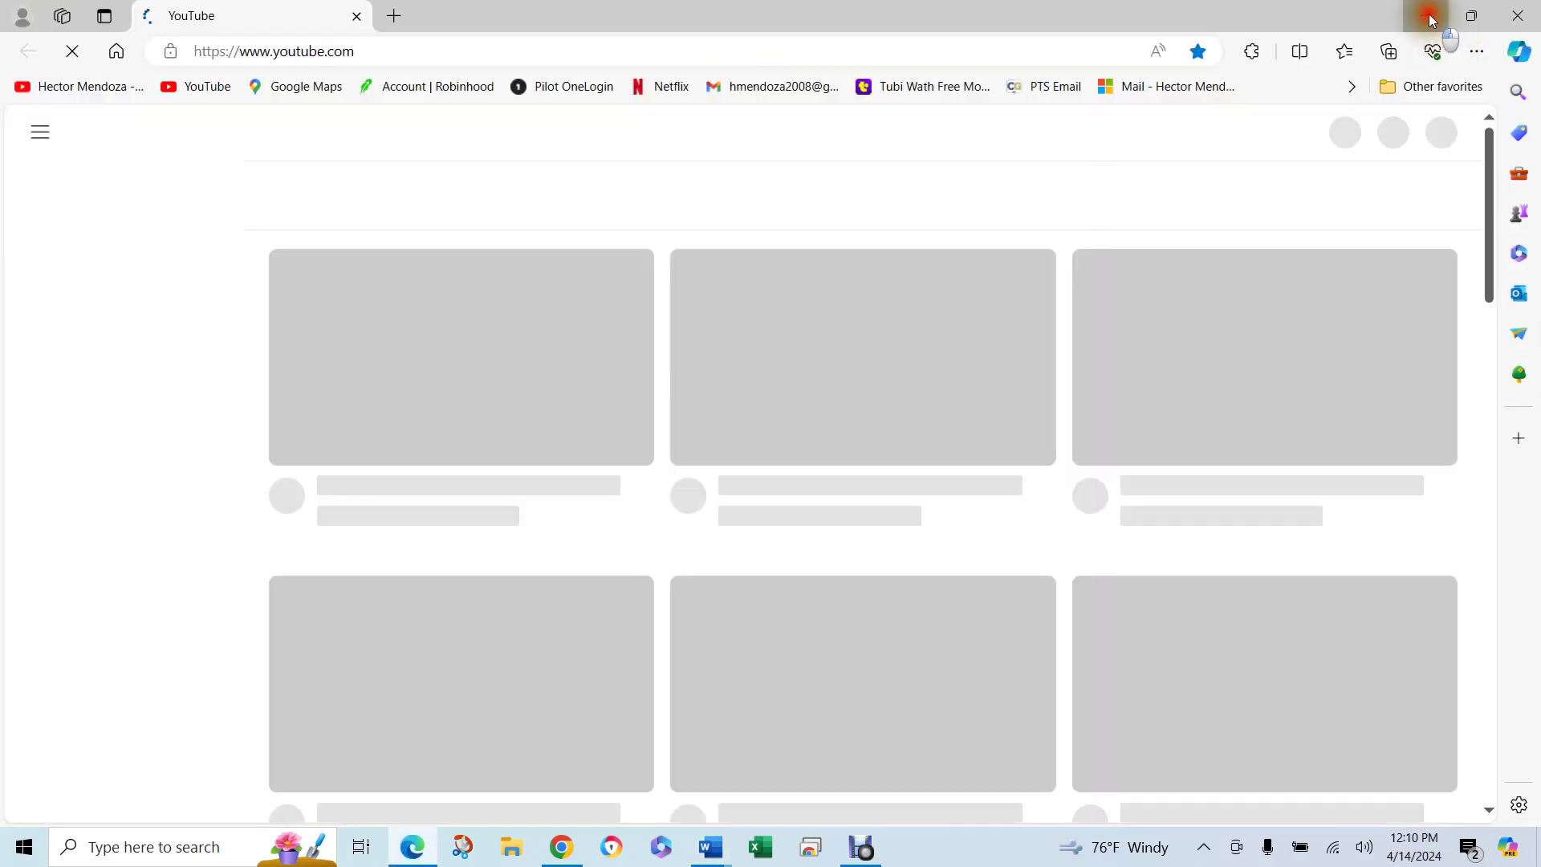
click(1426, 16)
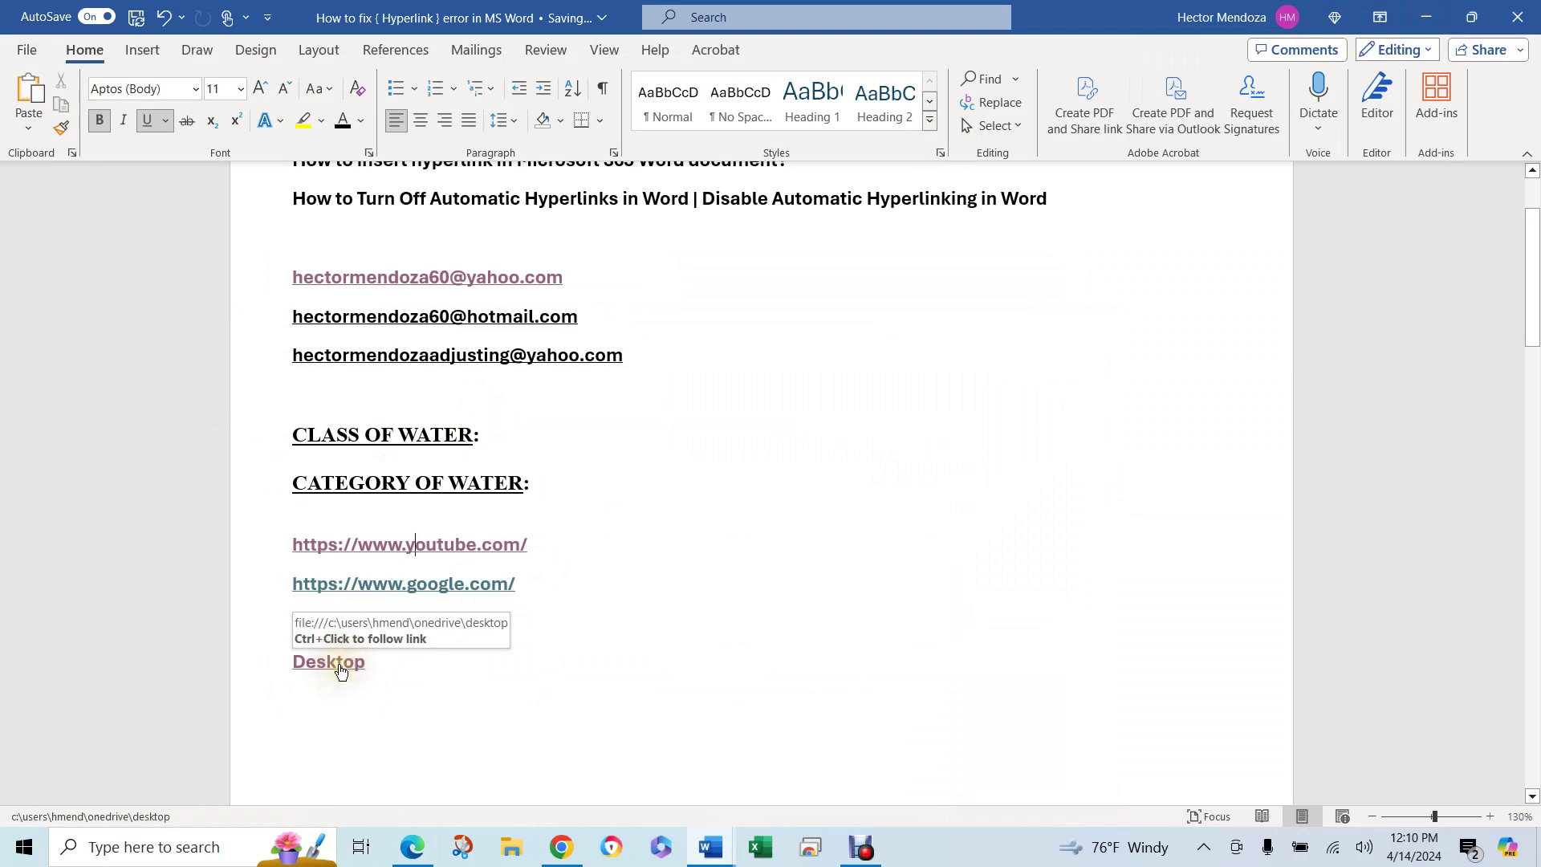
ctrl+click(340, 671)
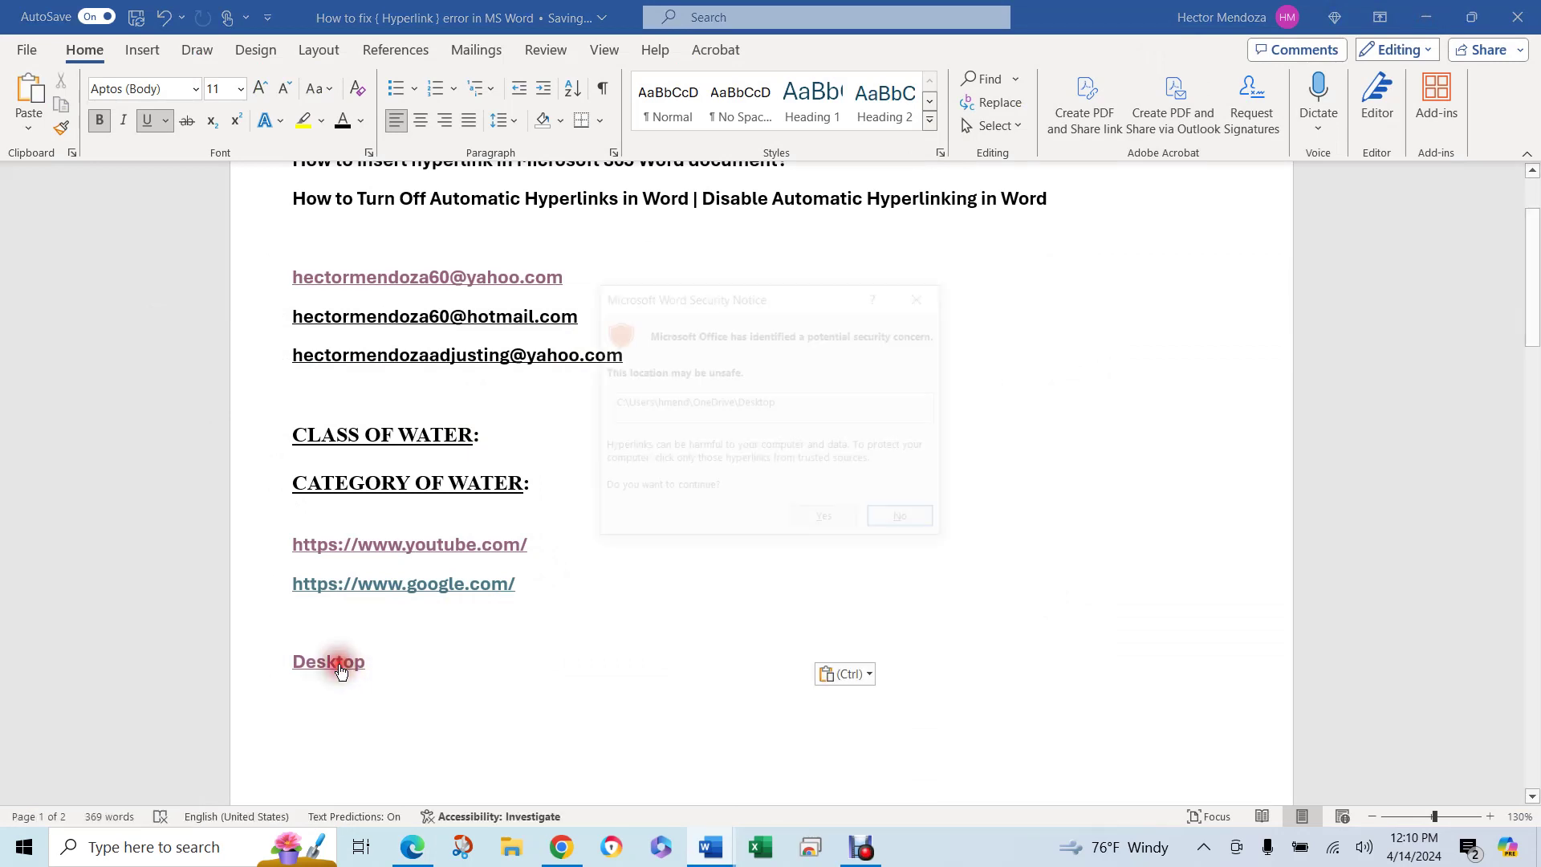
click(824, 529)
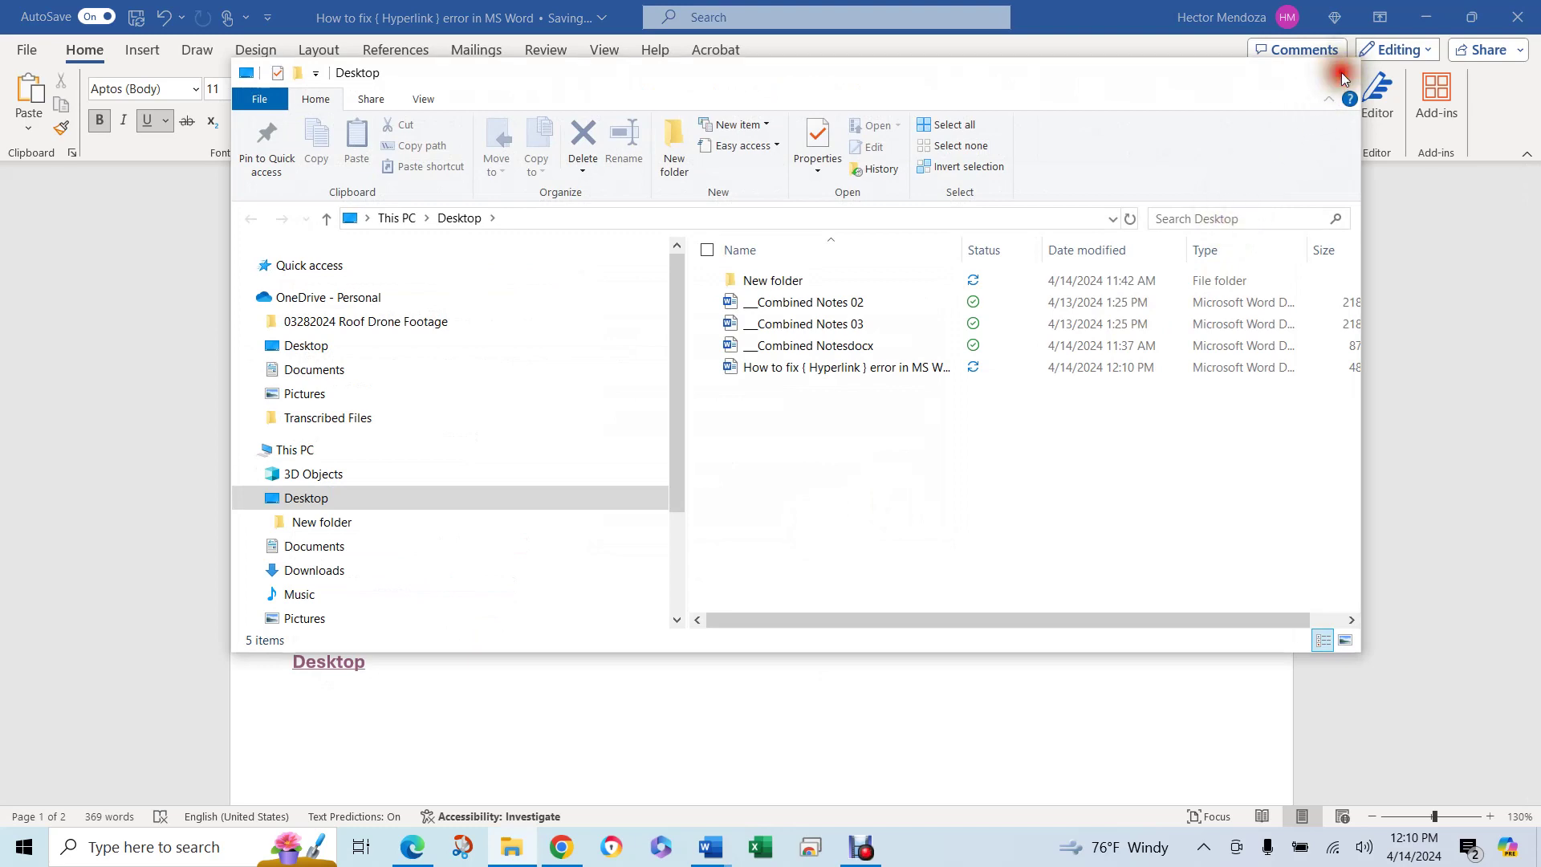
click(1342, 72)
Step: Scroll page 1 to review the e-mail, youtube.com, google.com and Desktop folder links
scroll(740, 636, up, 2)
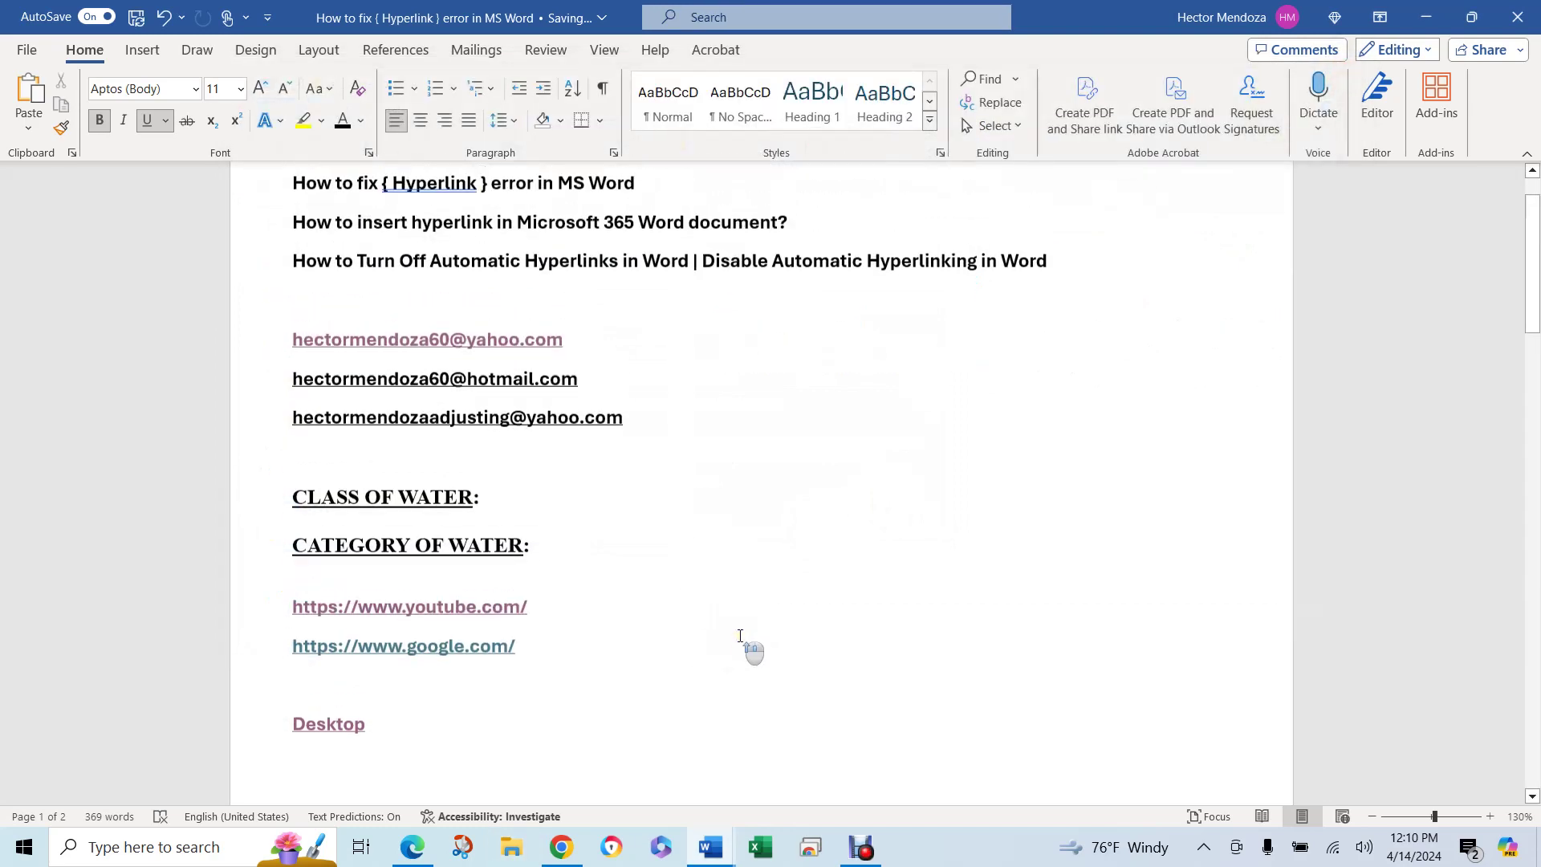
scroll(741, 636, down, 2)
scroll(740, 636, up, 2)
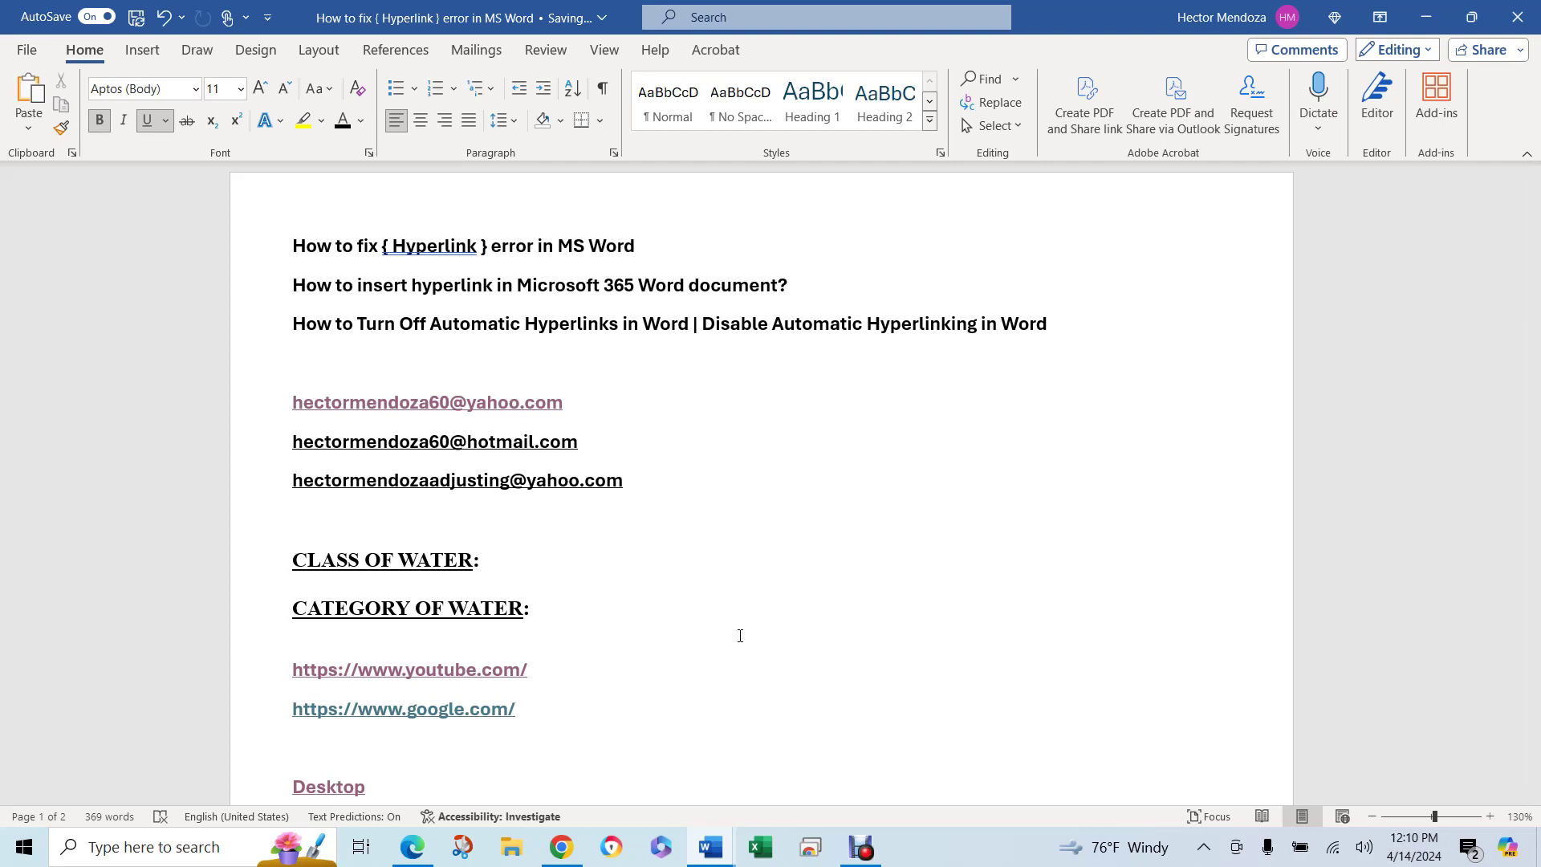
scroll(740, 636, down, 1)
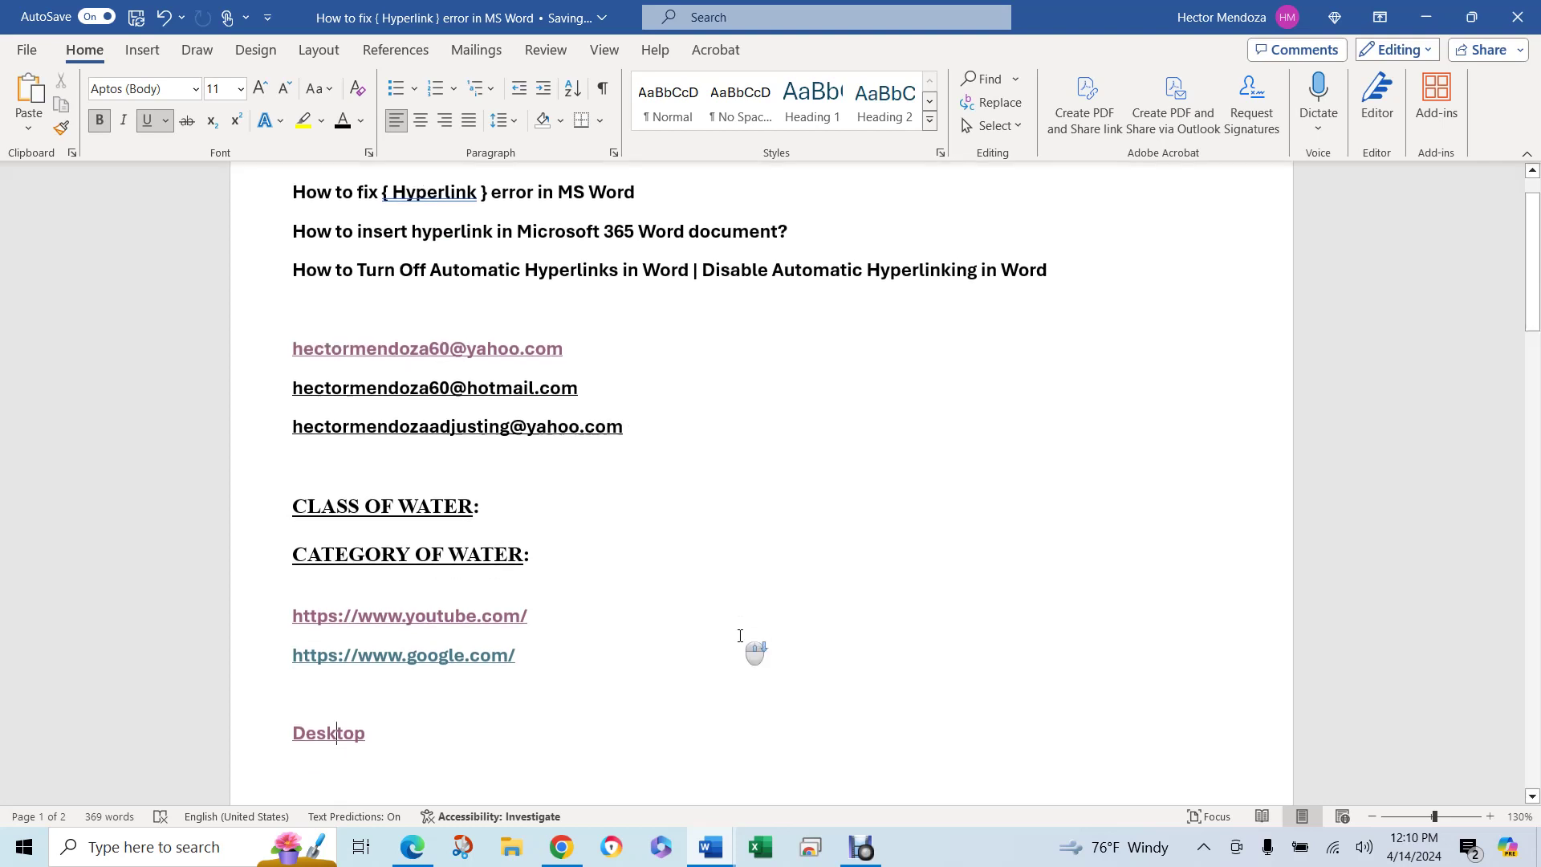
scroll(740, 636, up, 1)
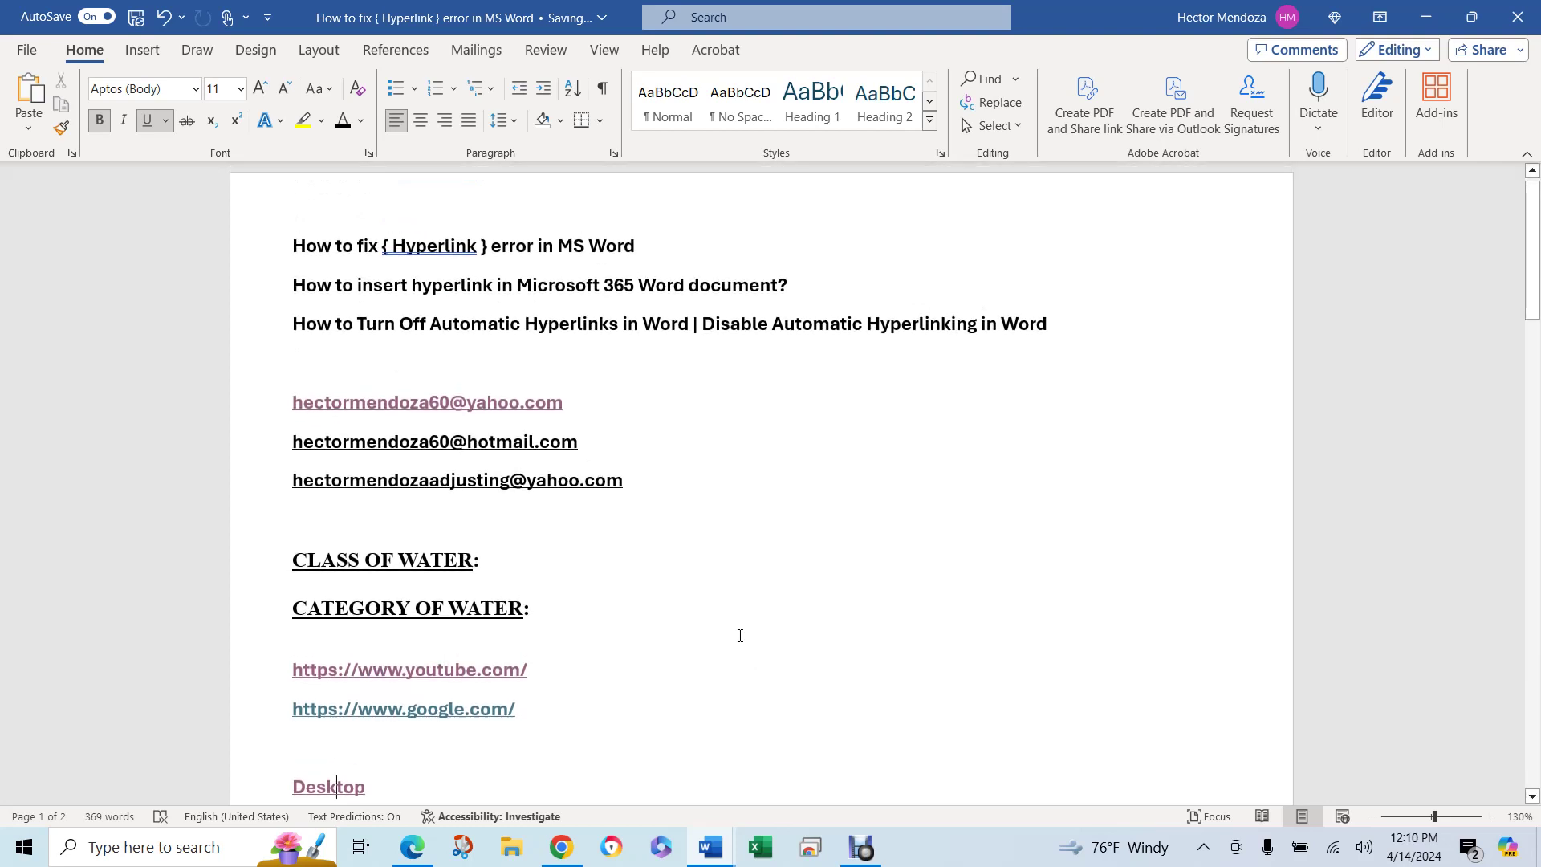
scroll(740, 562, down, 1)
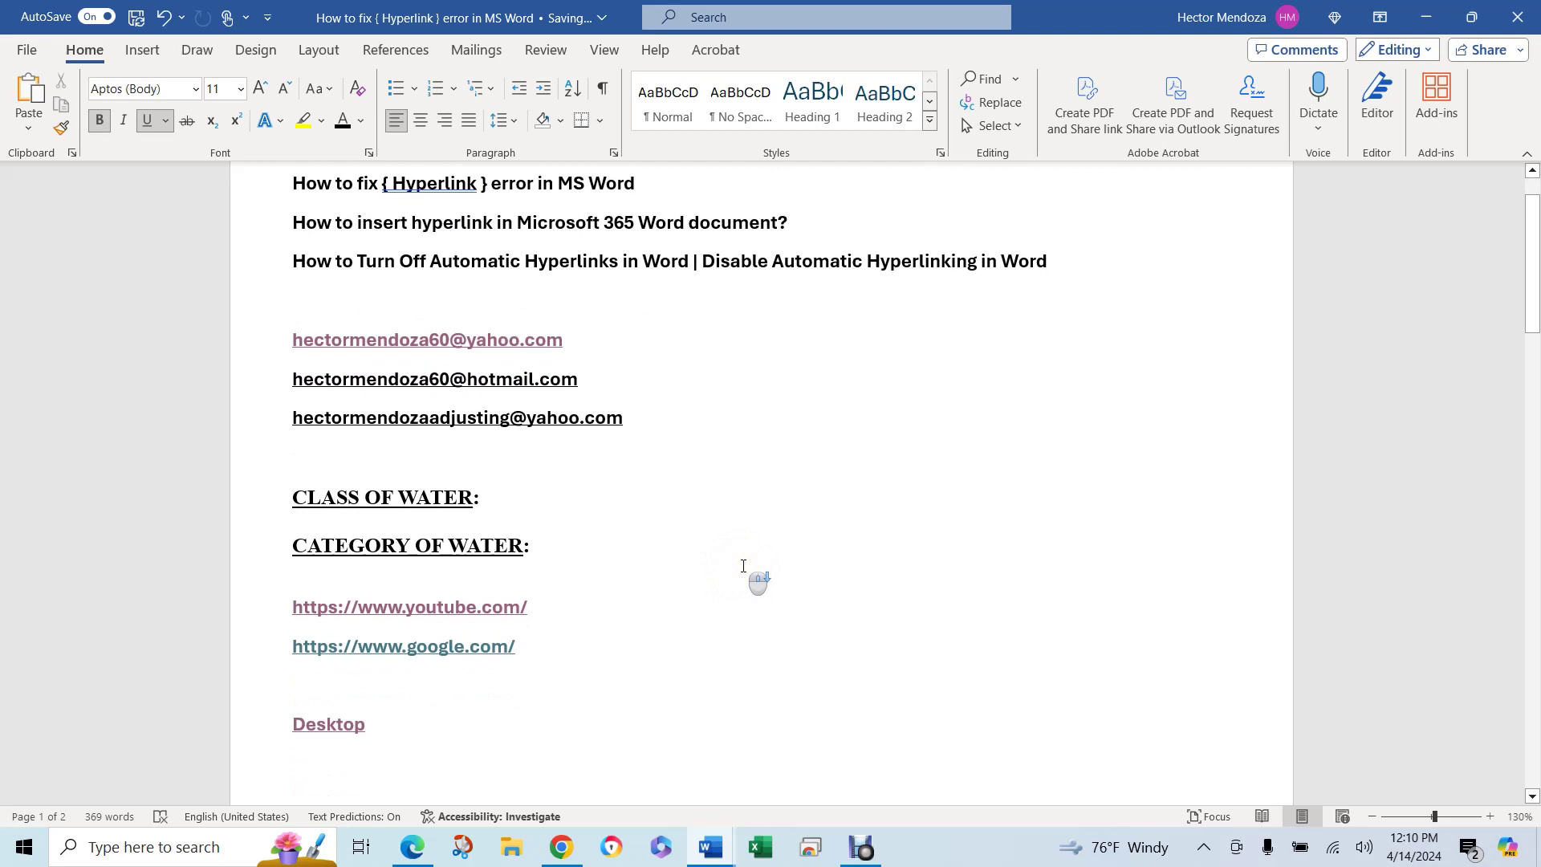
scroll(744, 566, up, 1)
scroll(744, 566, down, 1)
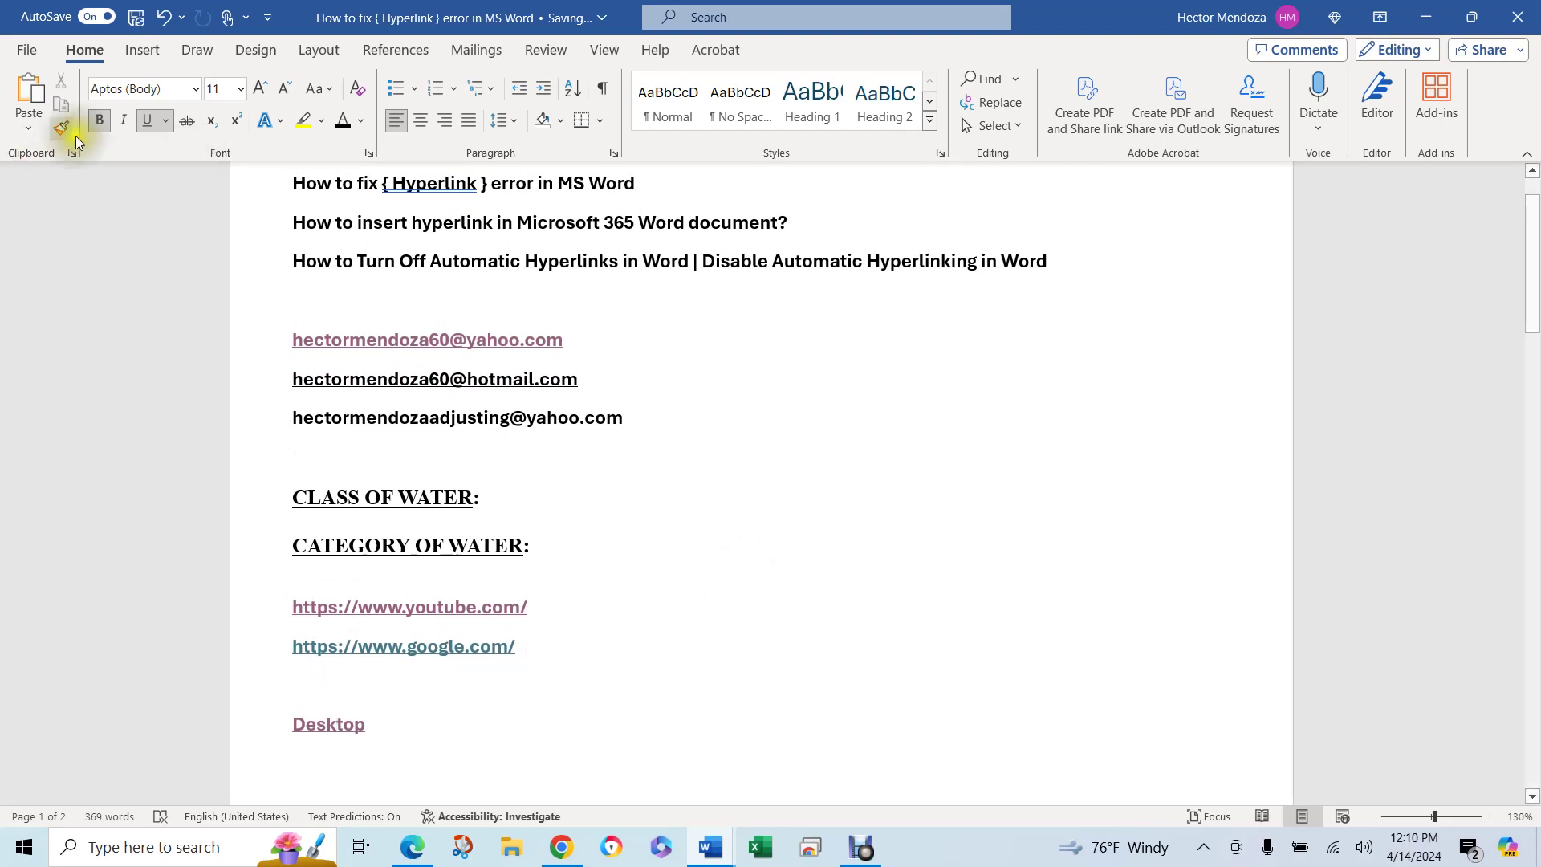
Step: Restore the Word window to a smaller size and open Word Options through File > More > Options
click(29, 52)
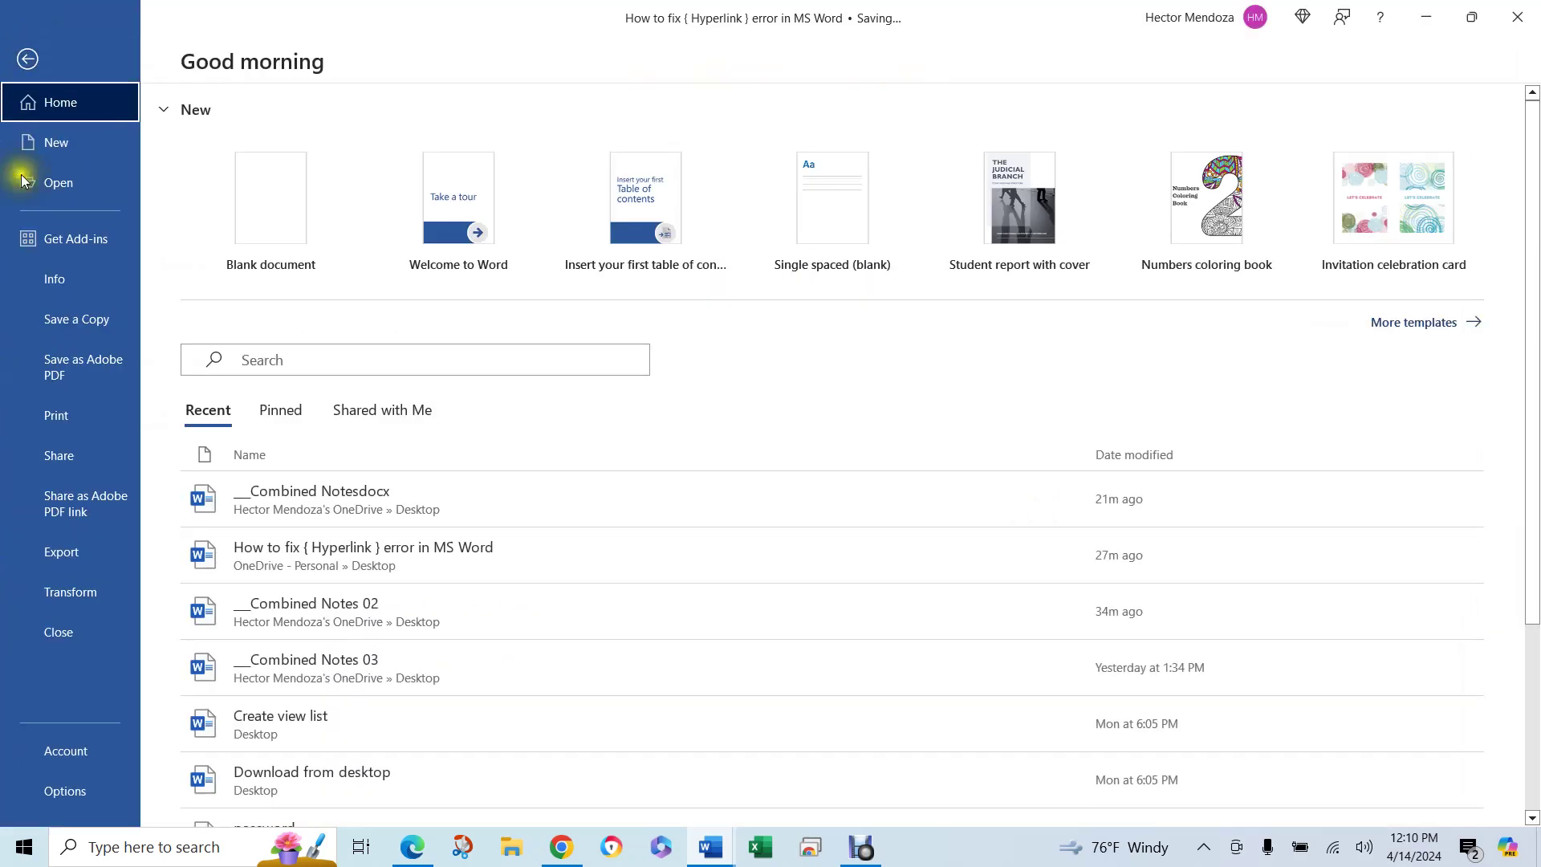
click(77, 753)
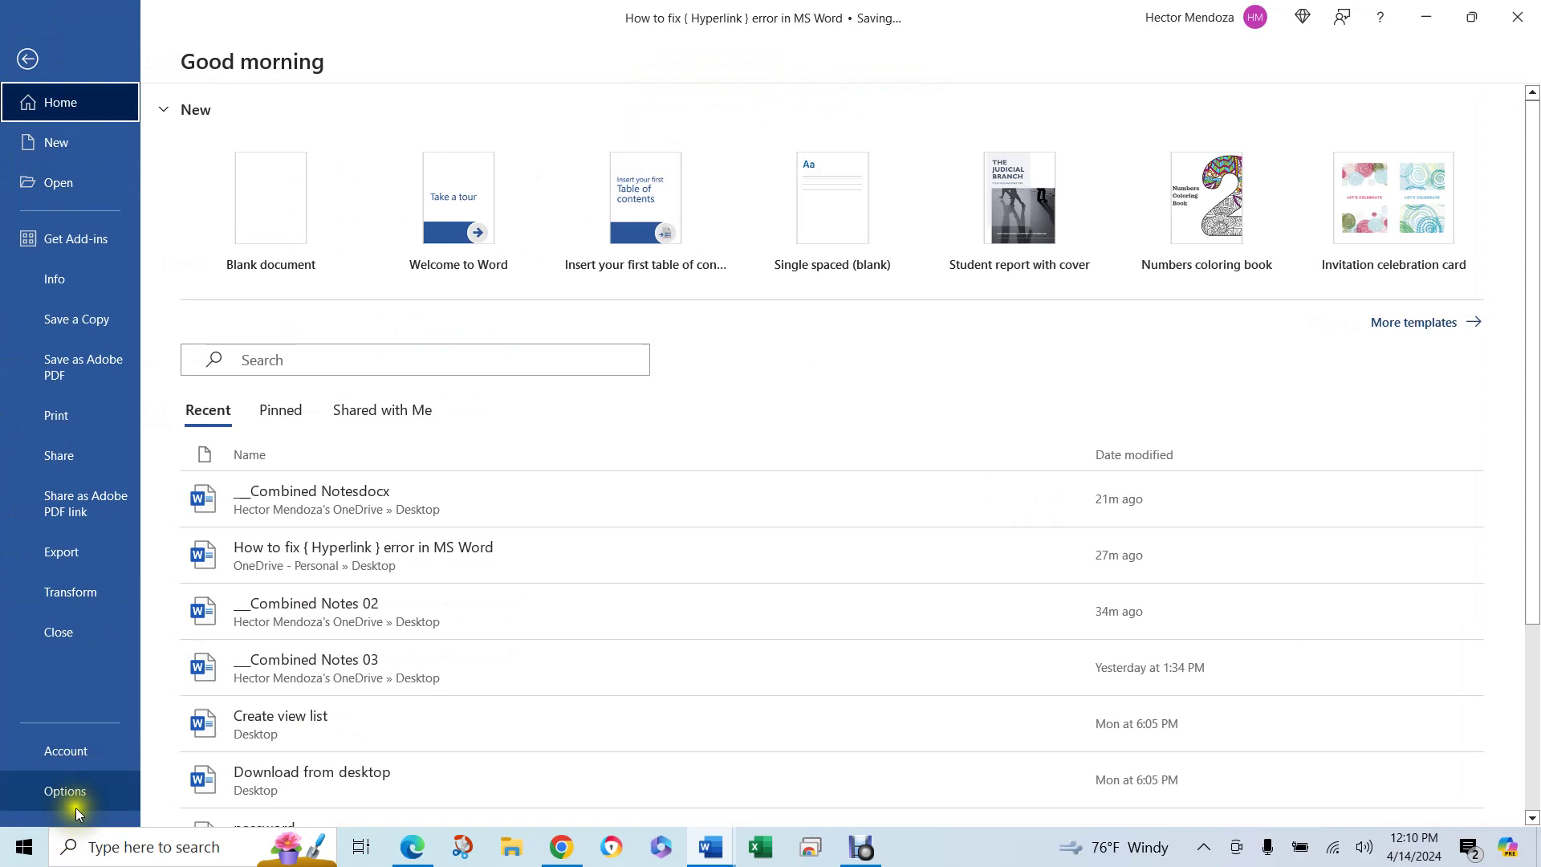
click(1360, 16)
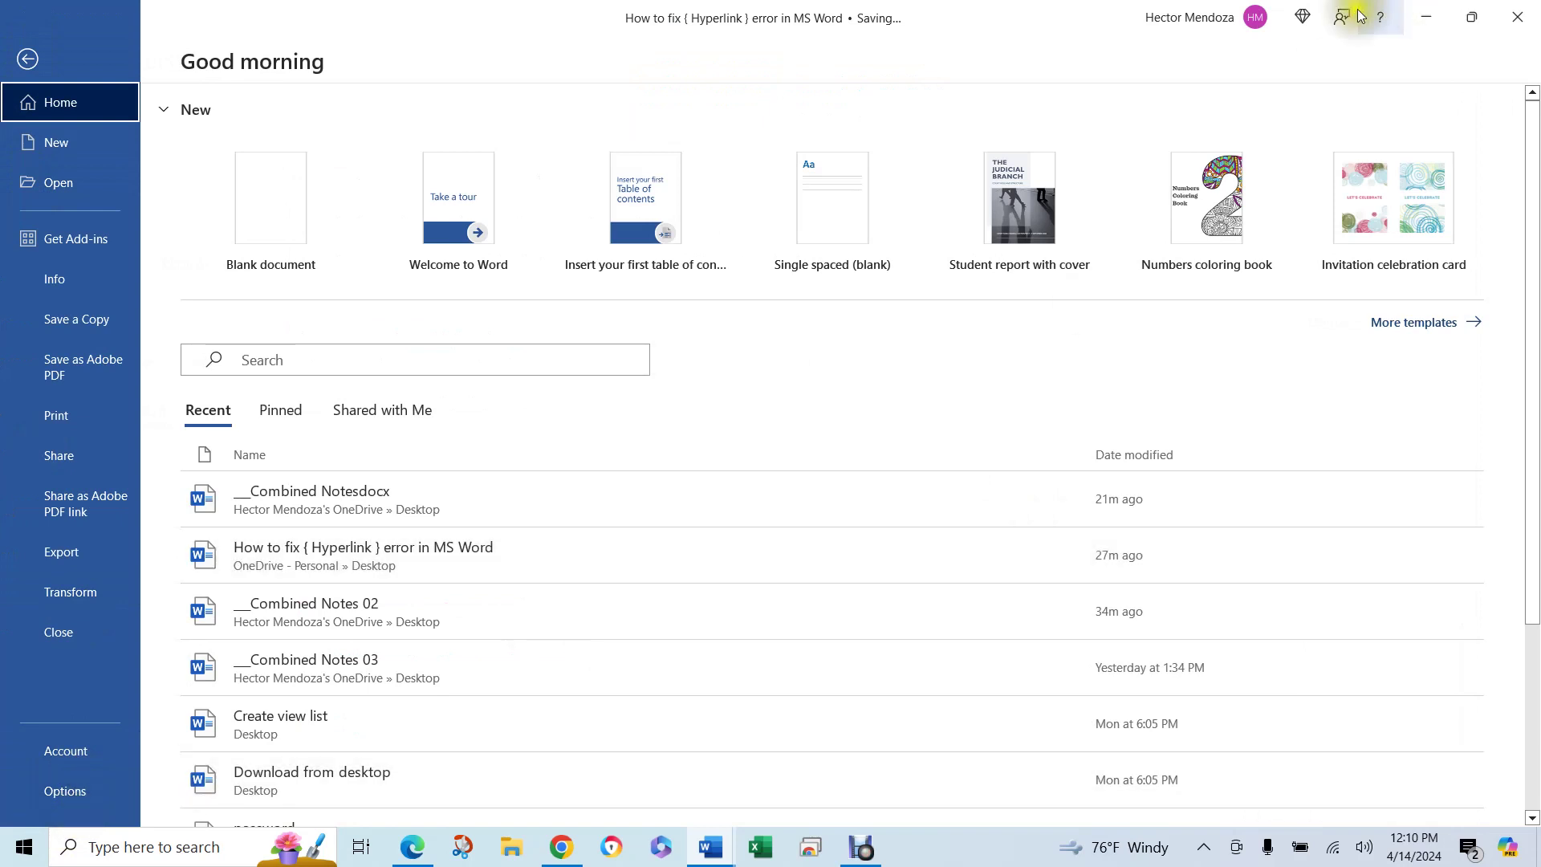
click(1472, 19)
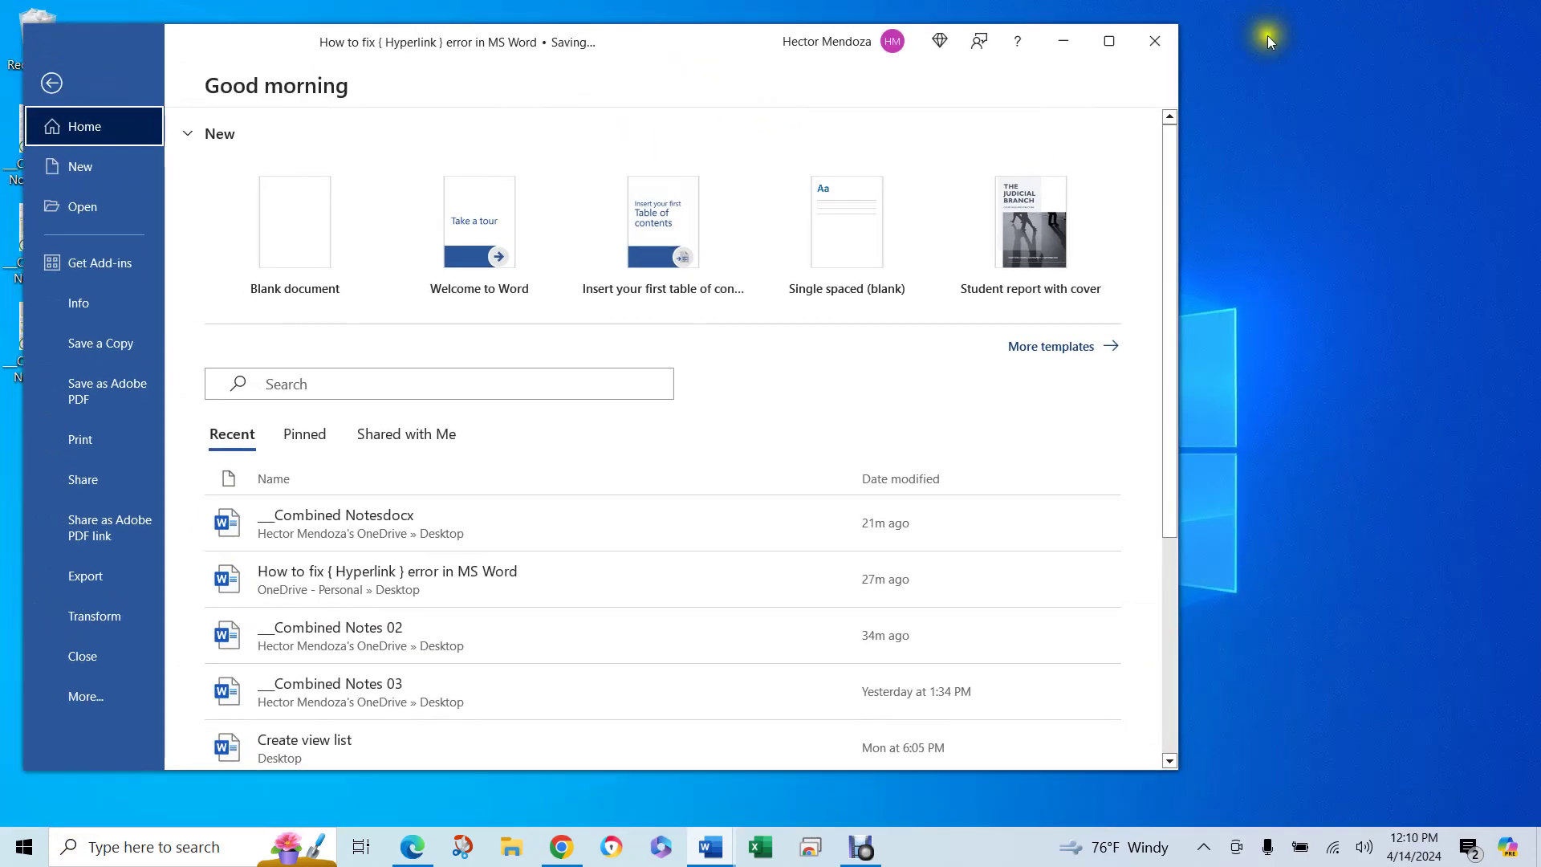
drag(691, 35, 715, 18)
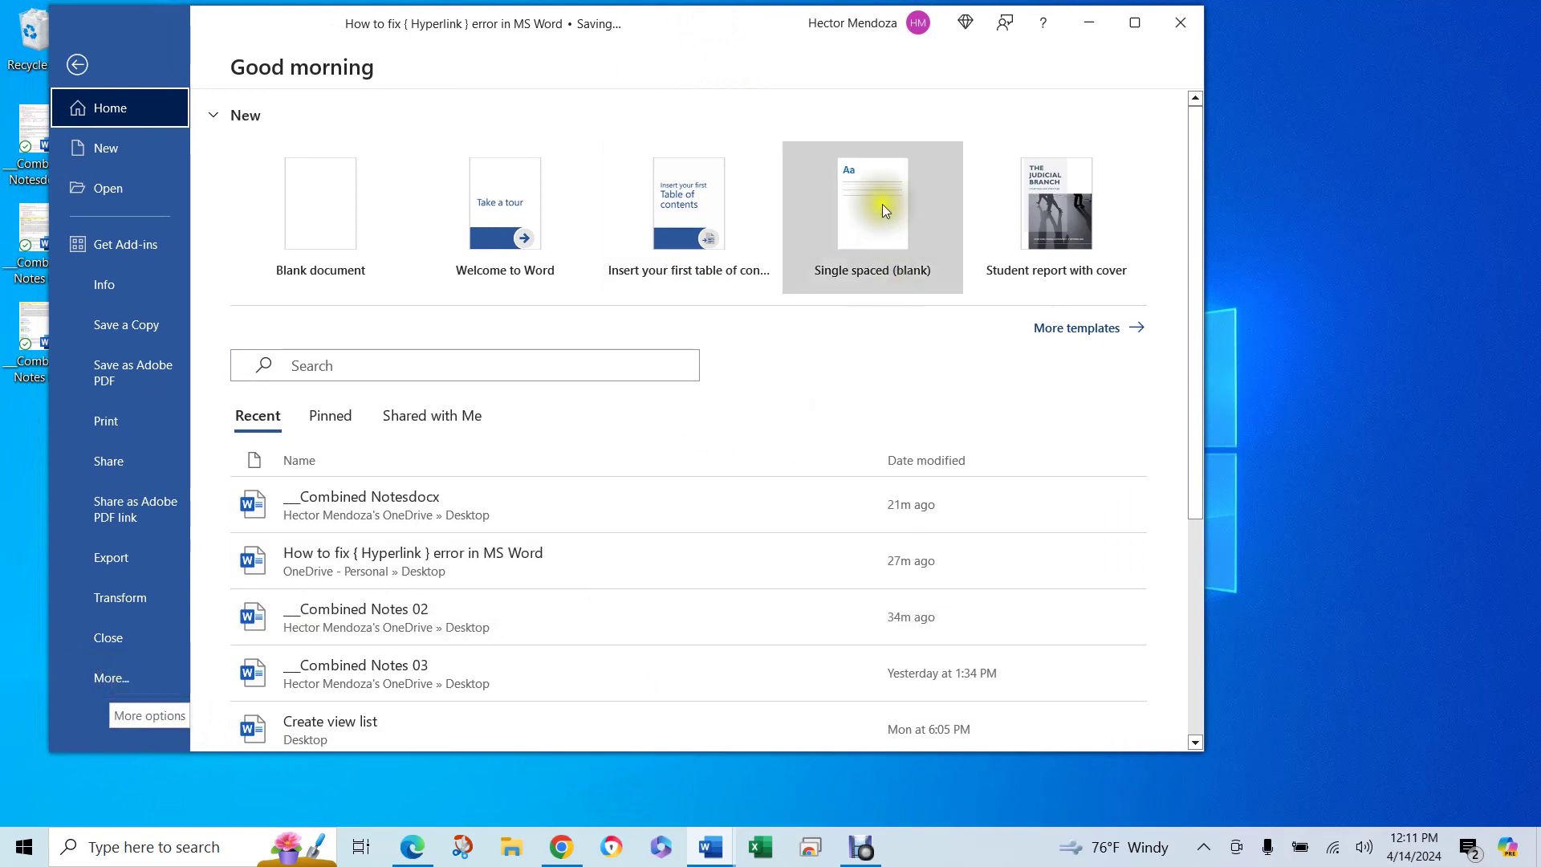
click(1136, 23)
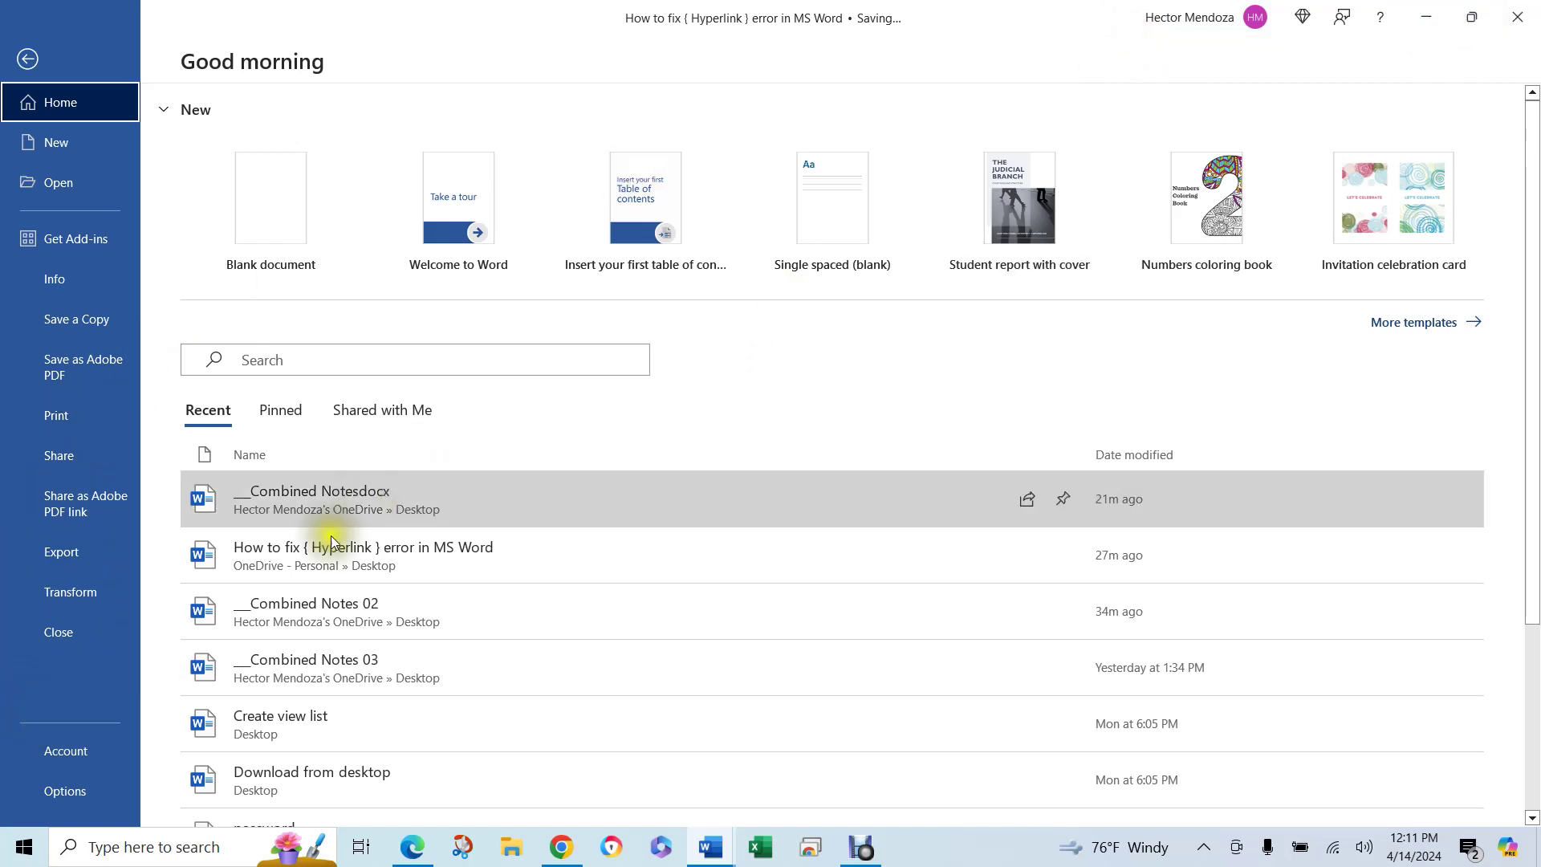
click(1473, 15)
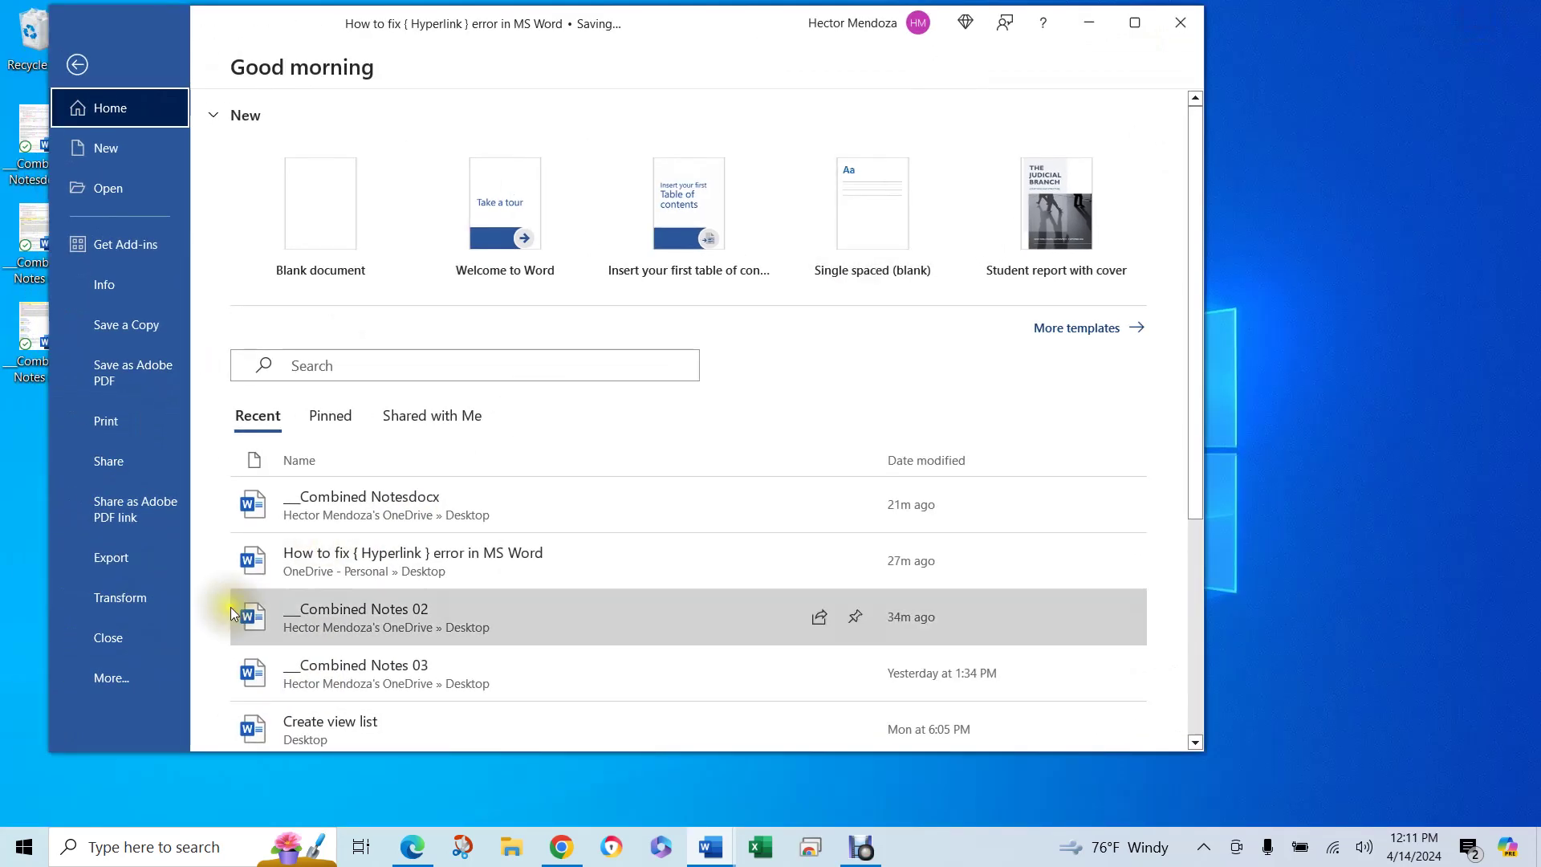
click(101, 679)
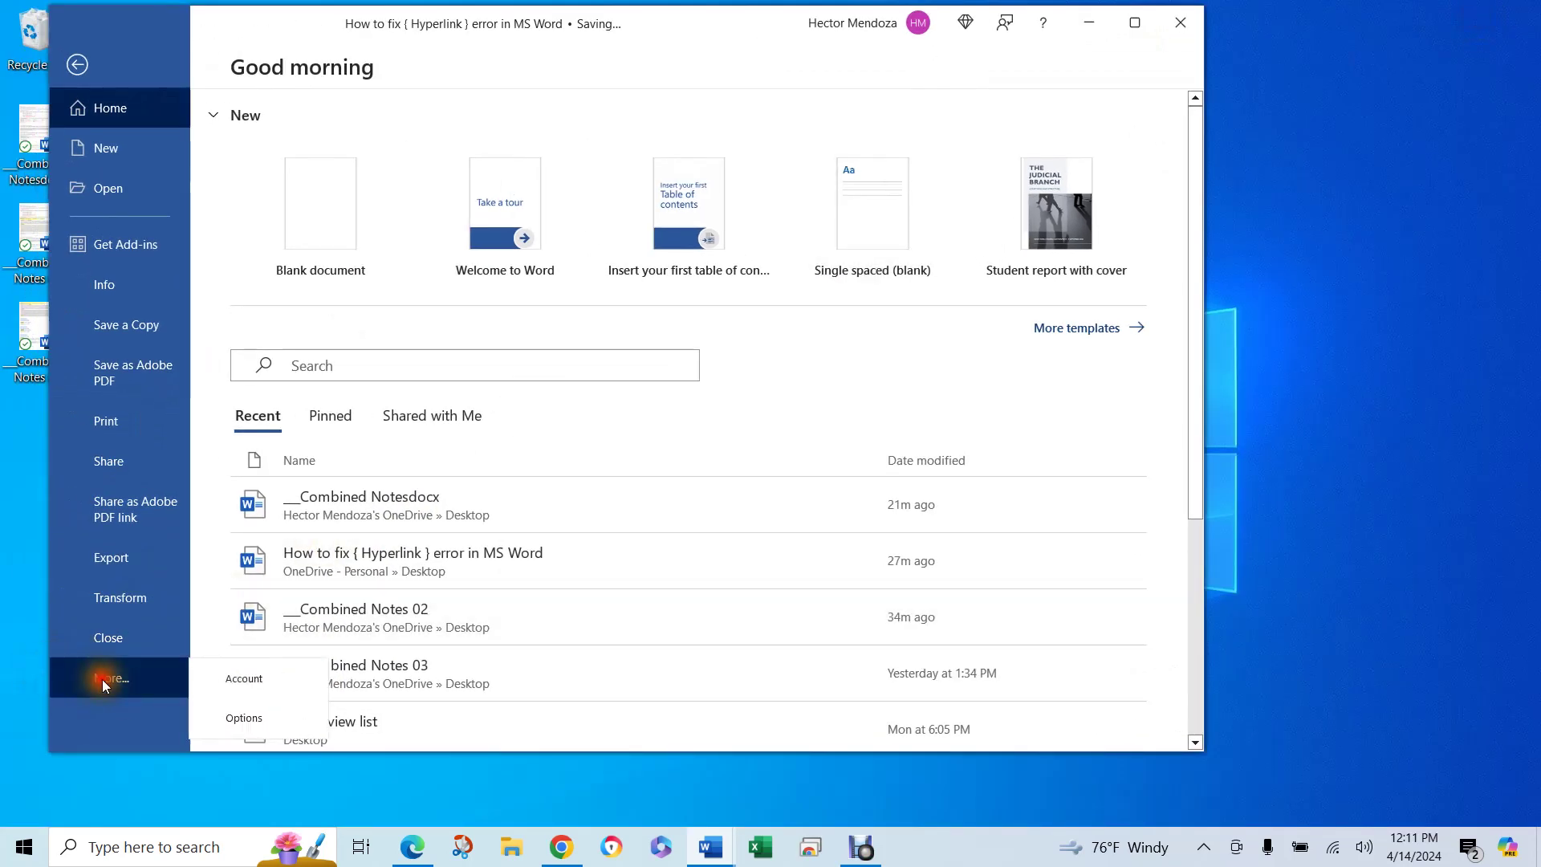
click(263, 721)
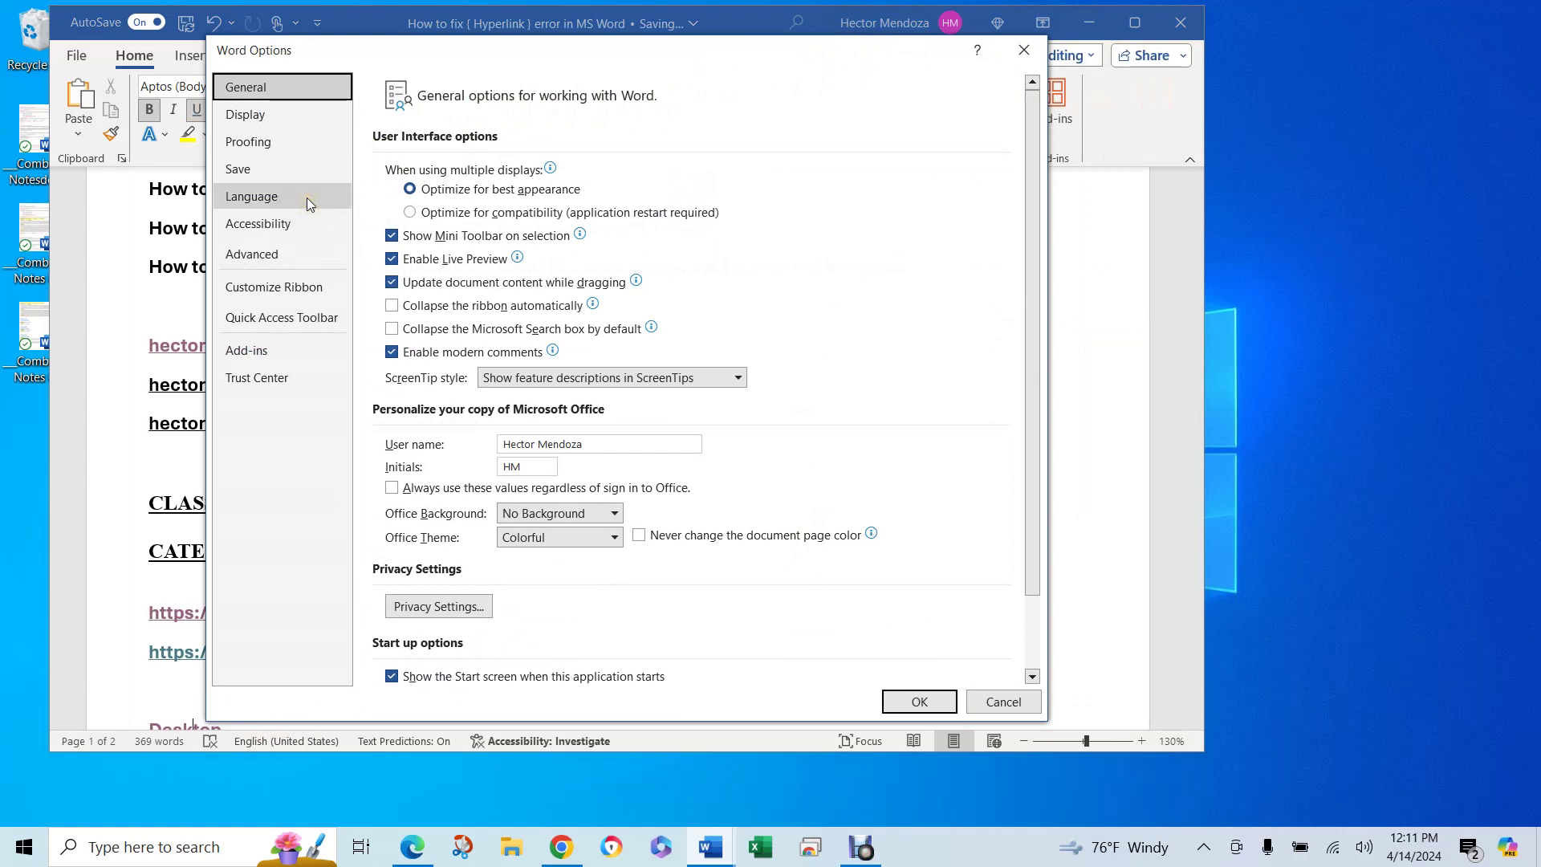
Step: Enable 'Show field codes instead of their values' in Advanced > Show document content and apply with OK
click(273, 265)
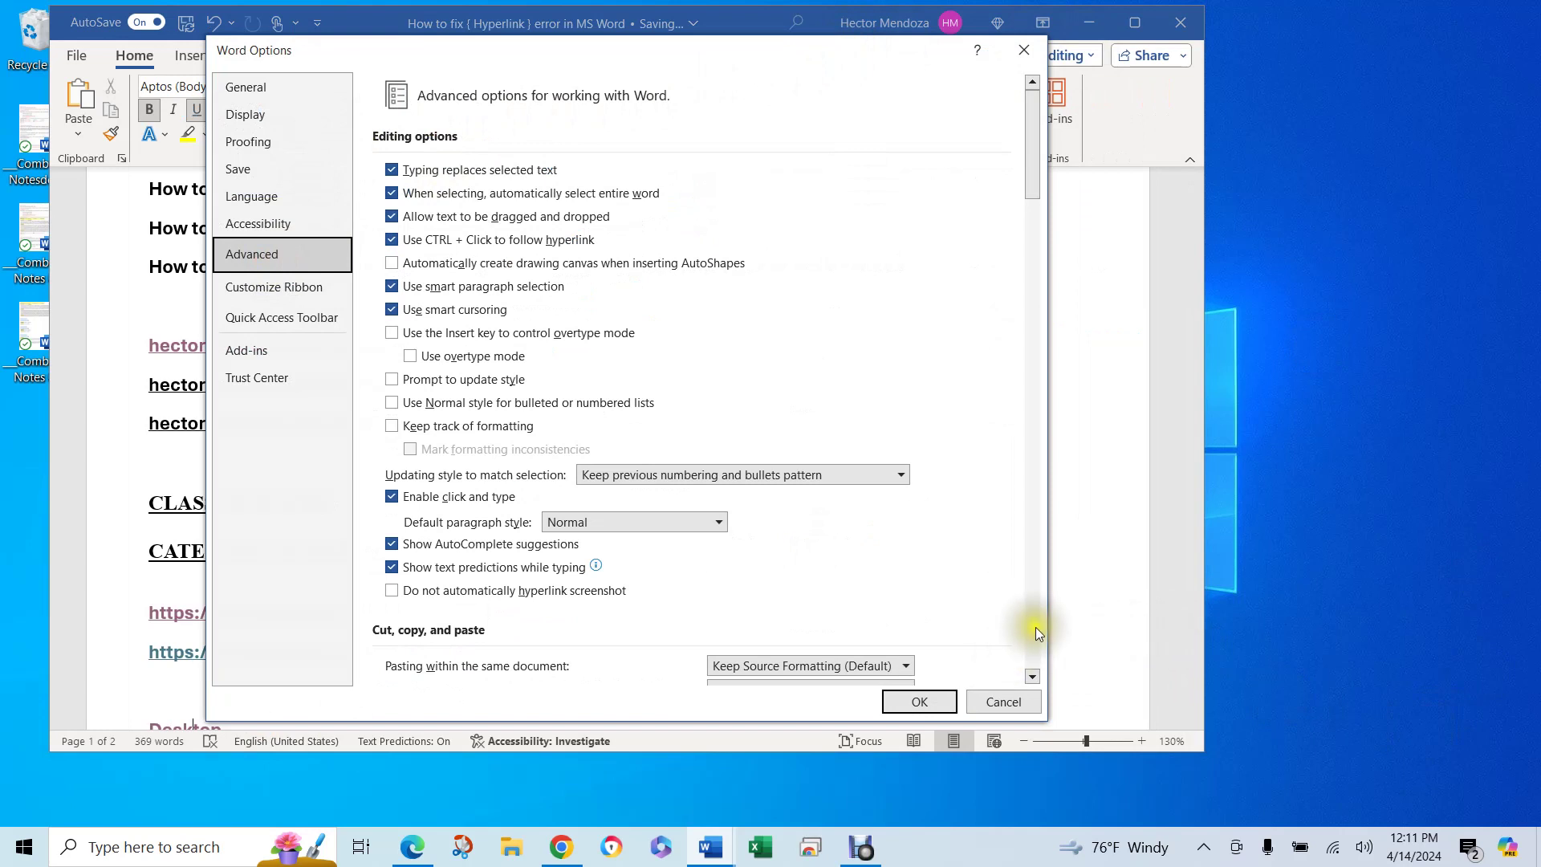
scroll(1035, 627, down, 8)
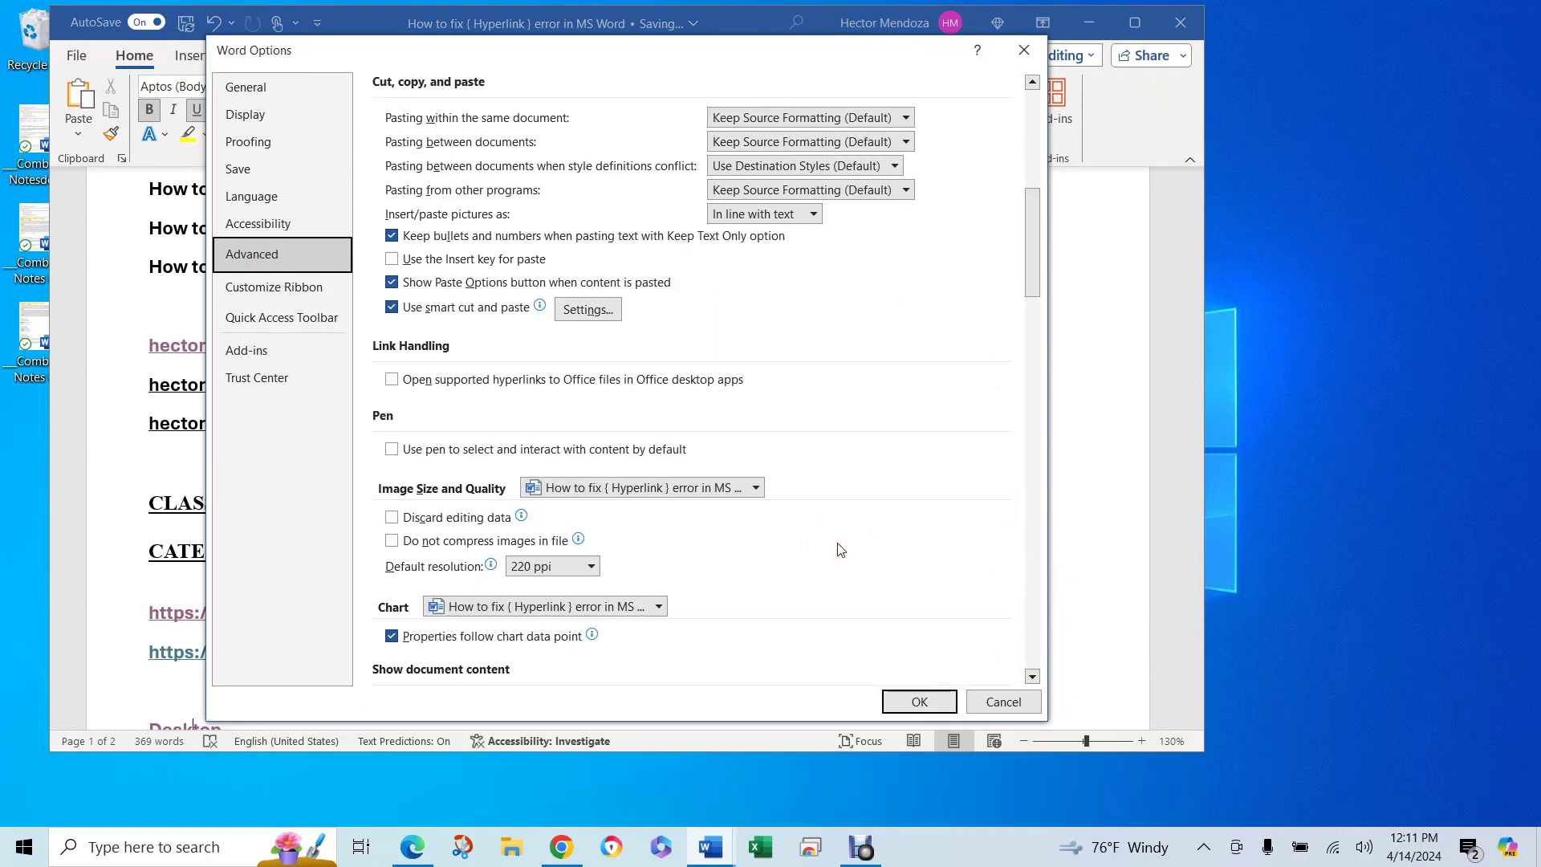
scroll(847, 554, down, 5)
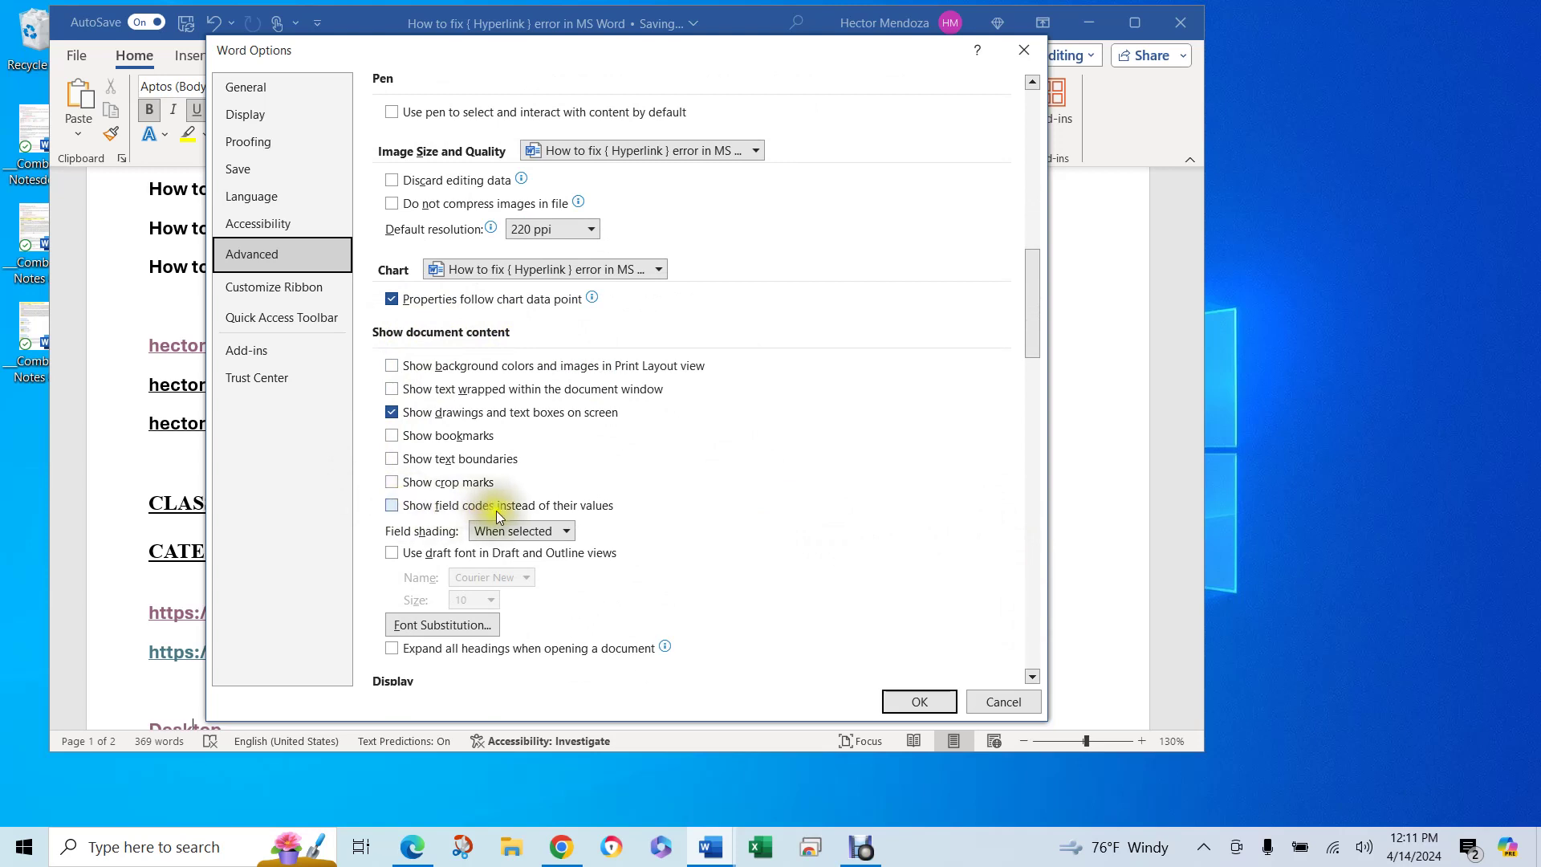
click(392, 506)
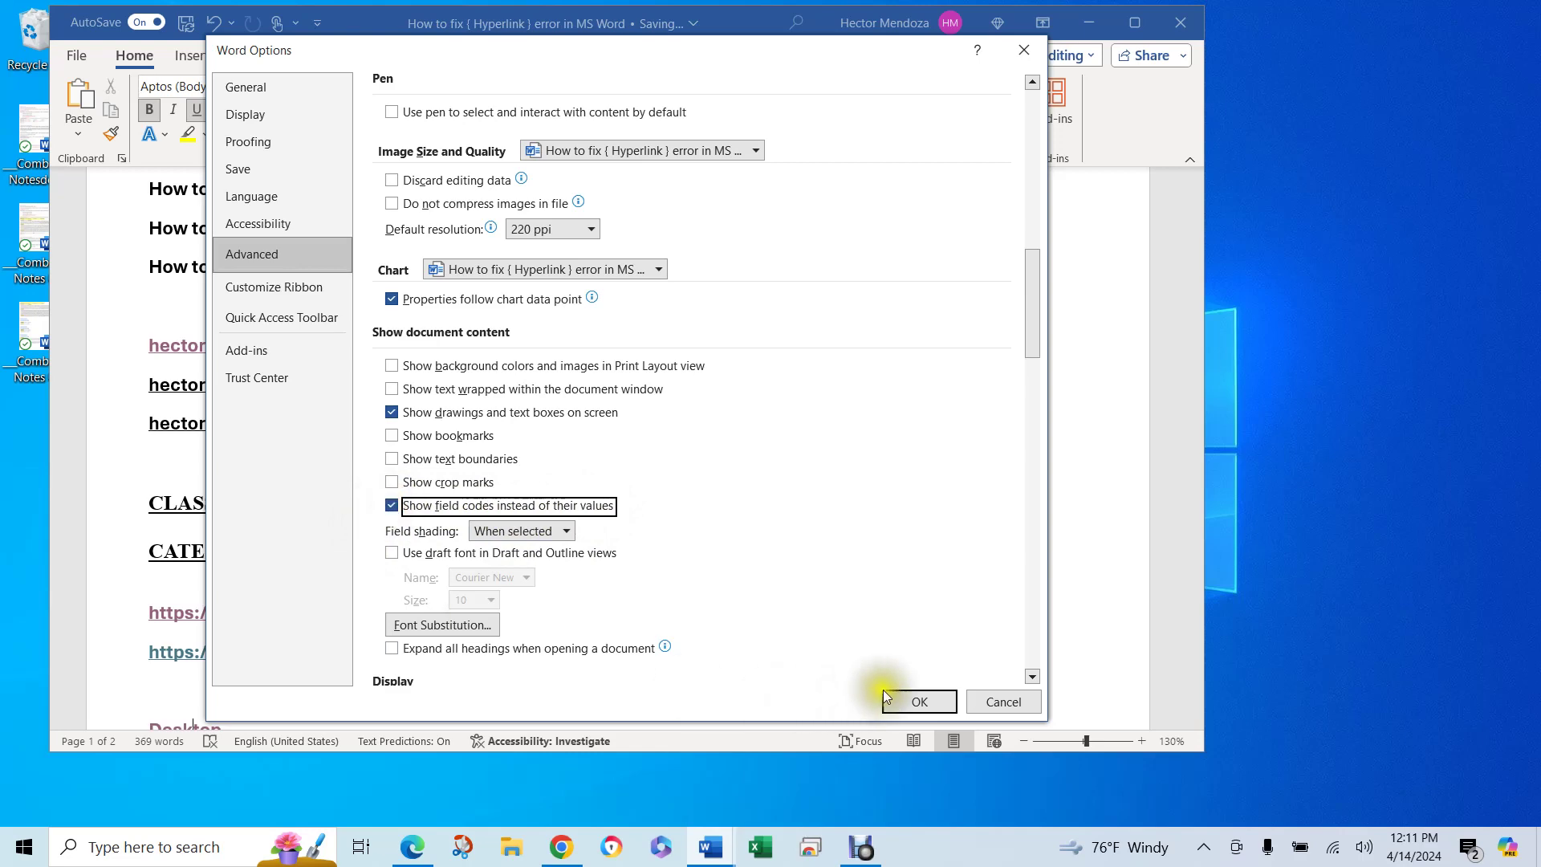
click(920, 702)
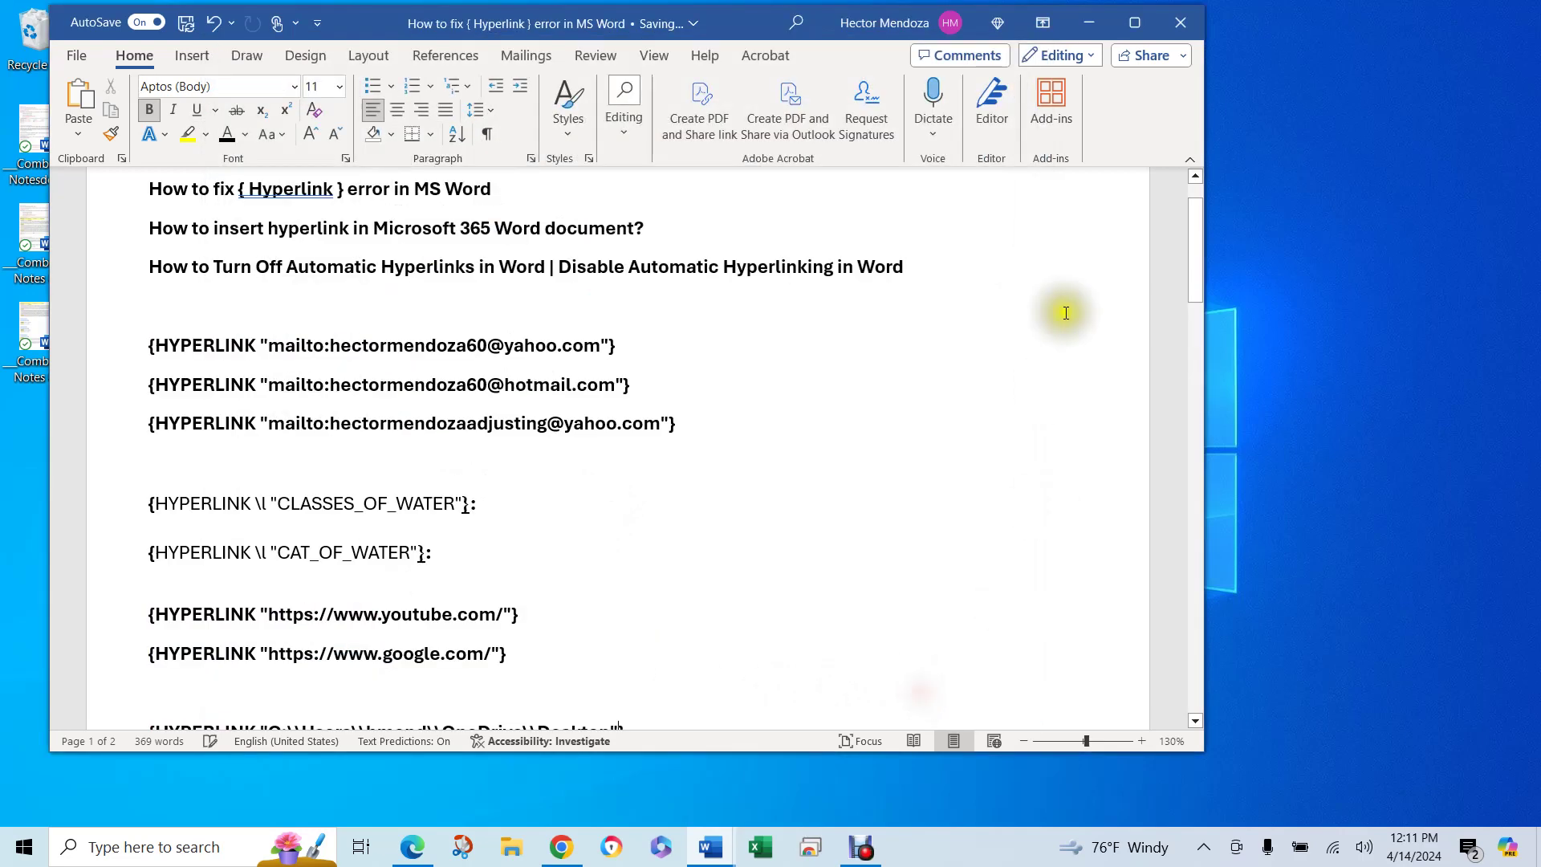
Step: Maximize Word and scroll page 1, briefly selecting the first mailto field-code line to inspect it
click(1135, 23)
scroll(835, 492, up, 2)
scroll(837, 488, down, 3)
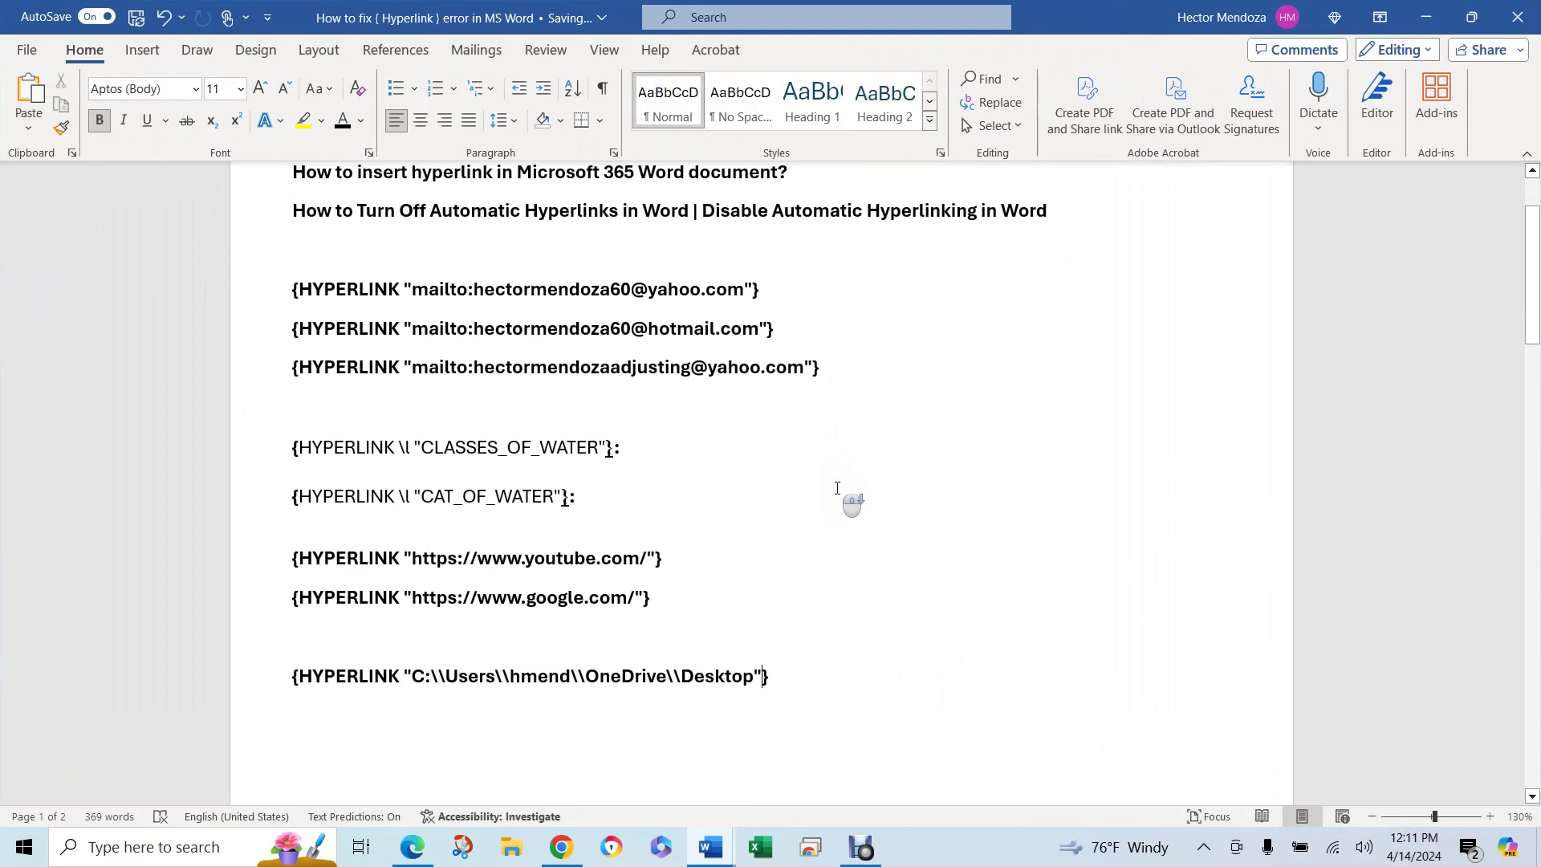
drag(375, 261, 715, 277)
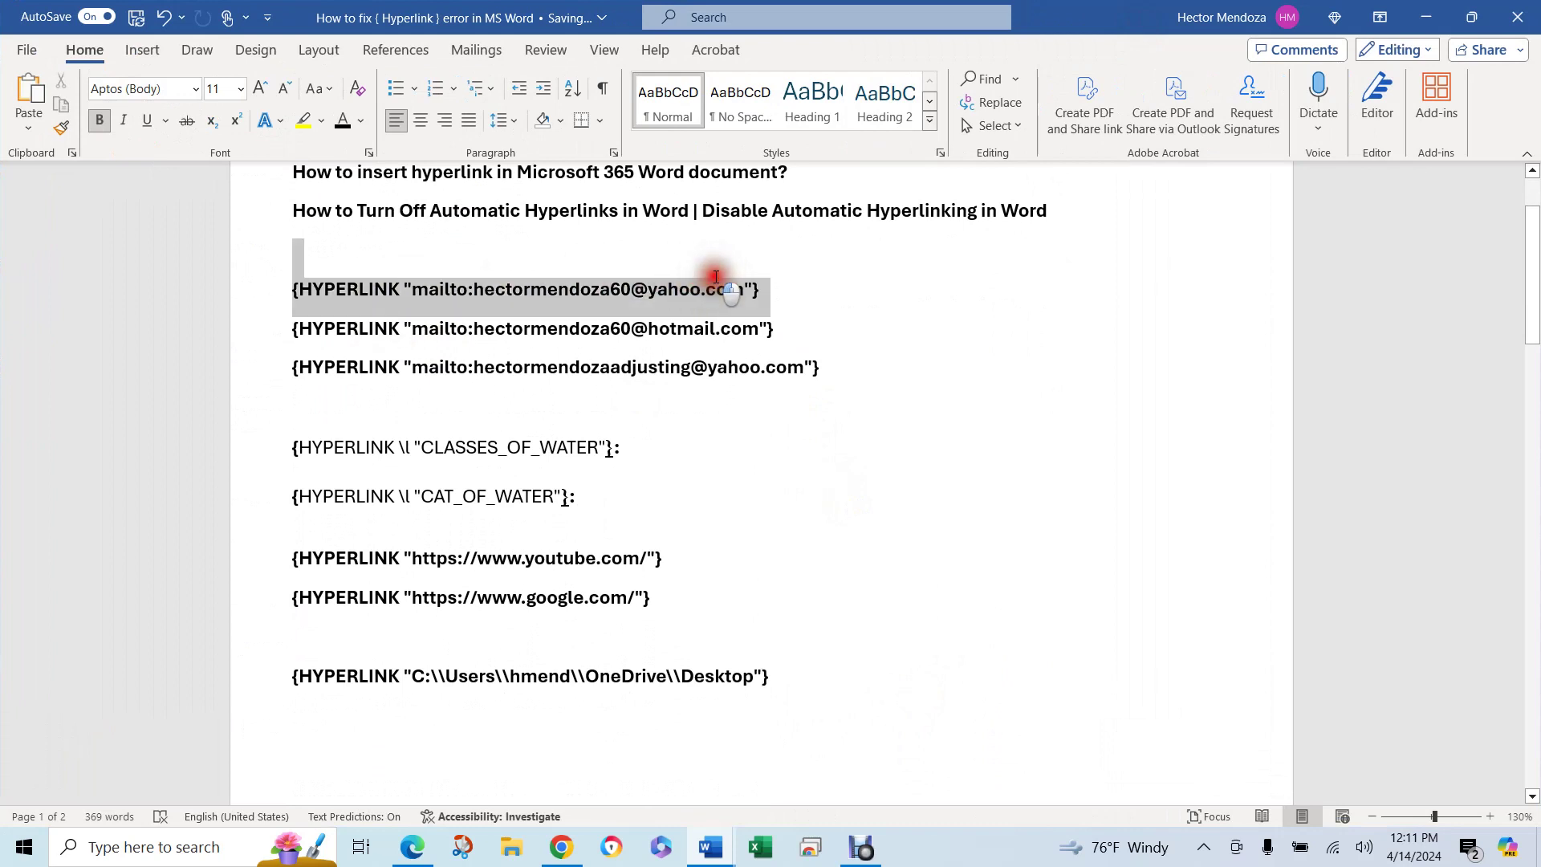
click(388, 329)
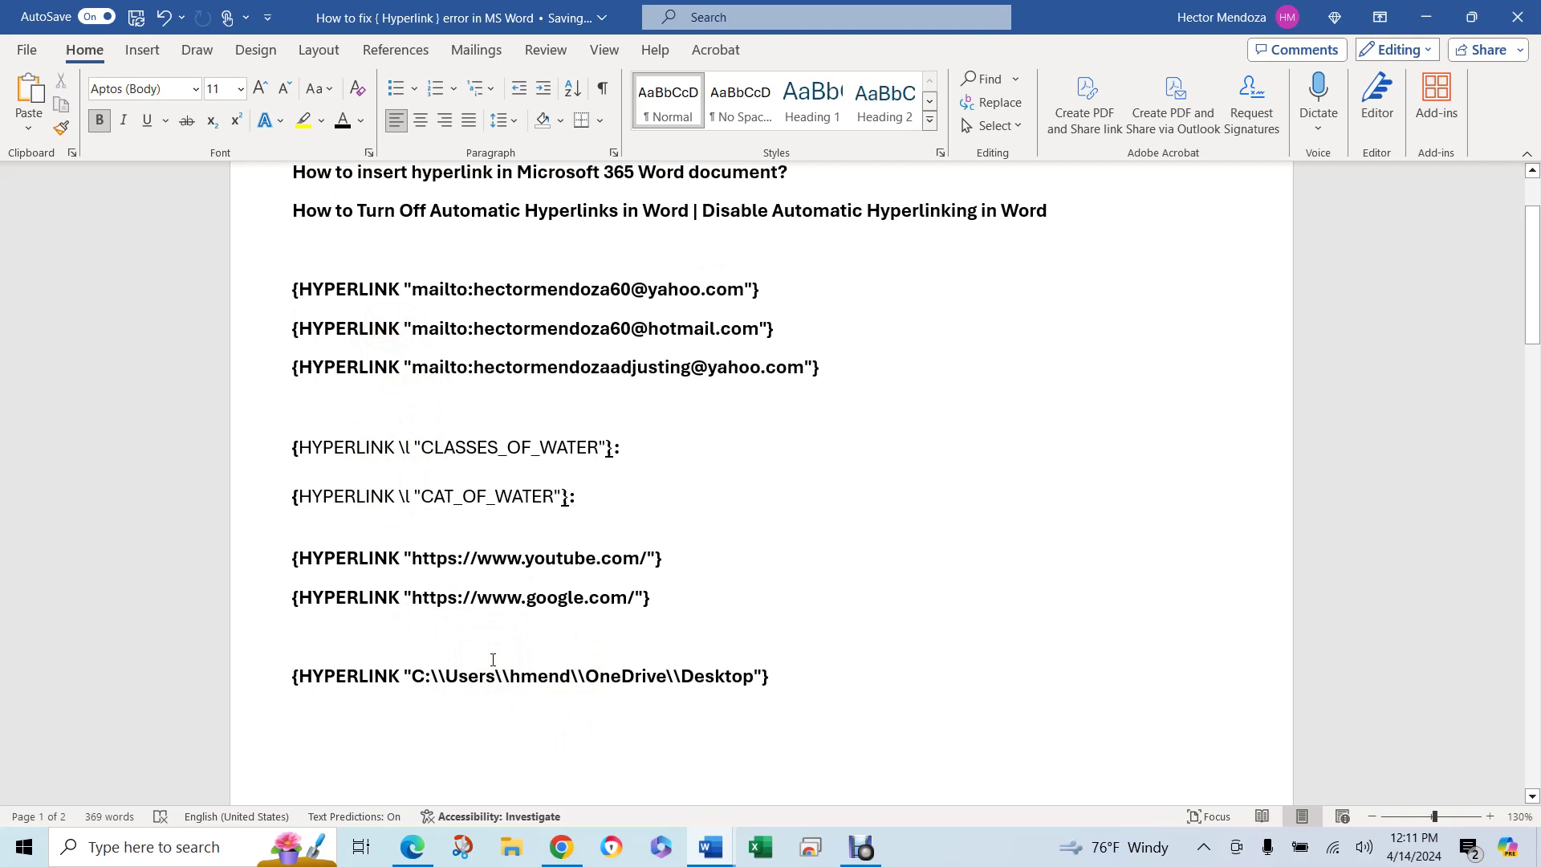
scroll(642, 606, up, 3)
scroll(647, 606, down, 3)
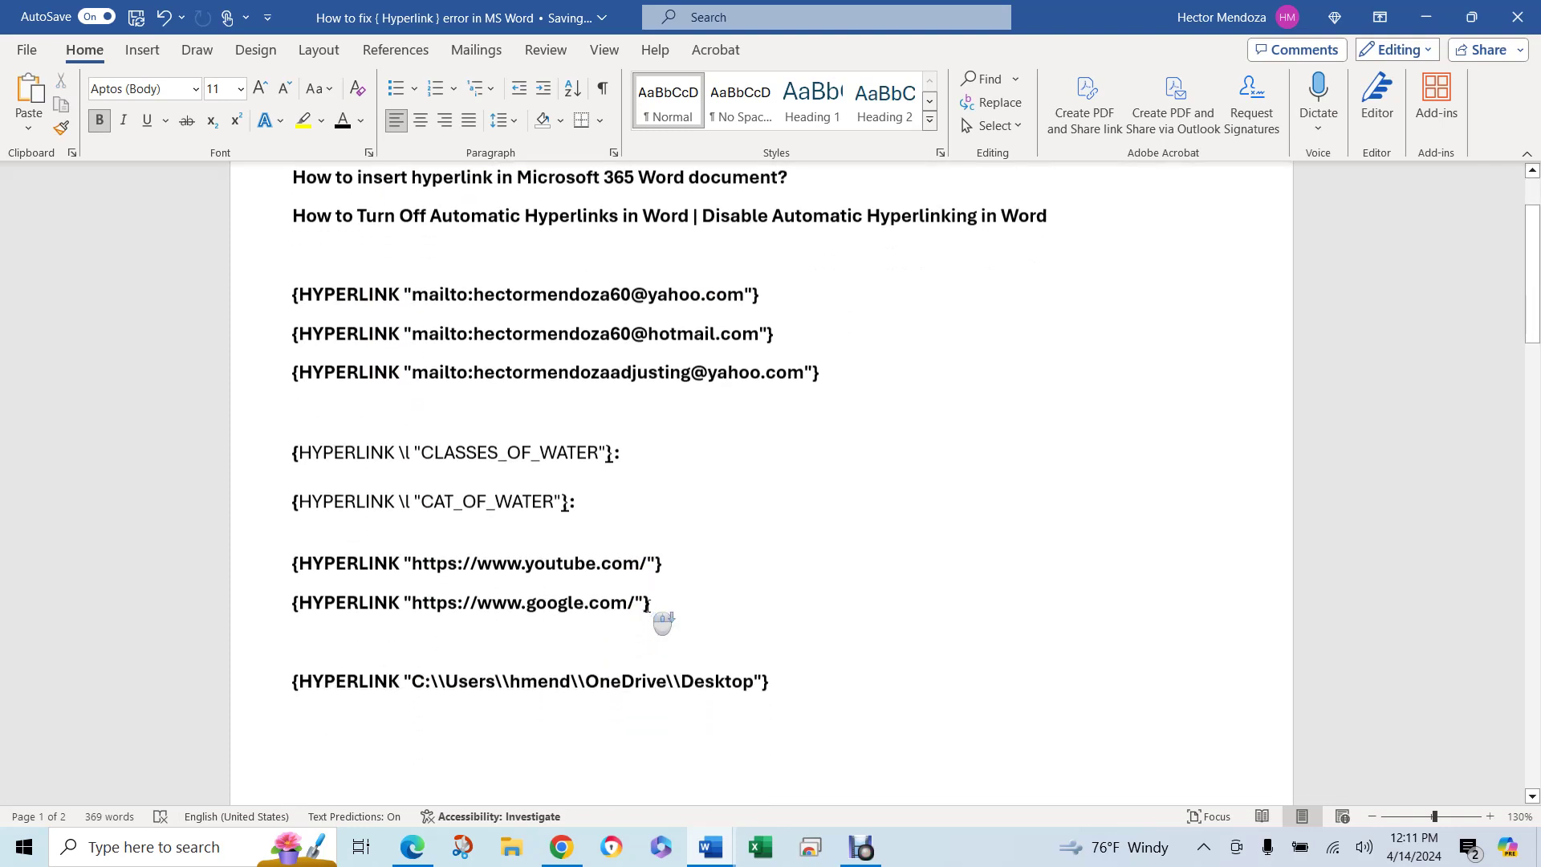
scroll(647, 606, up, 1)
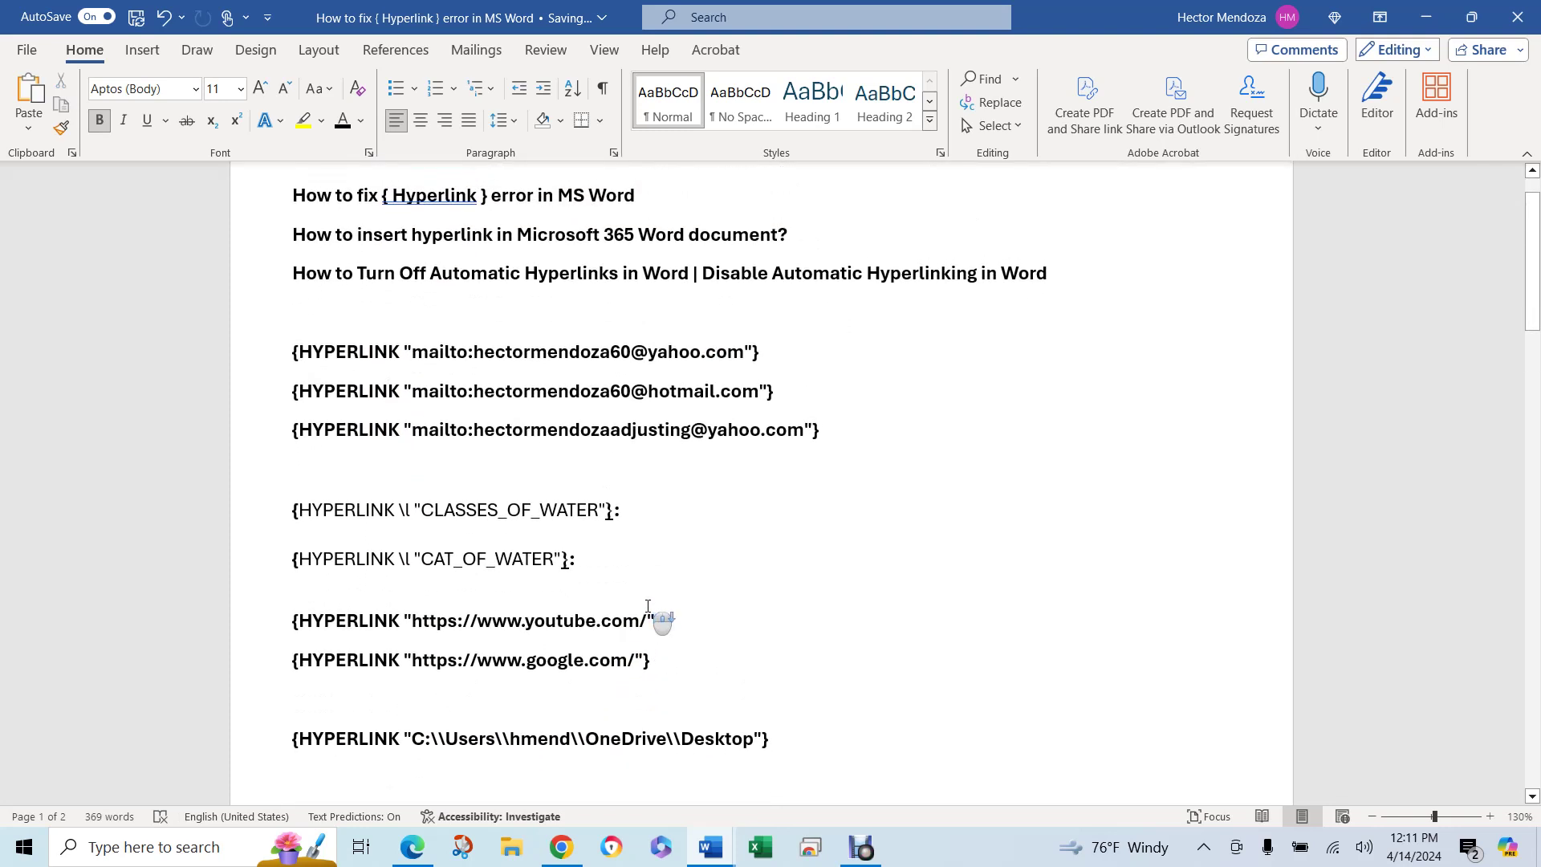
scroll(653, 612, down, 1)
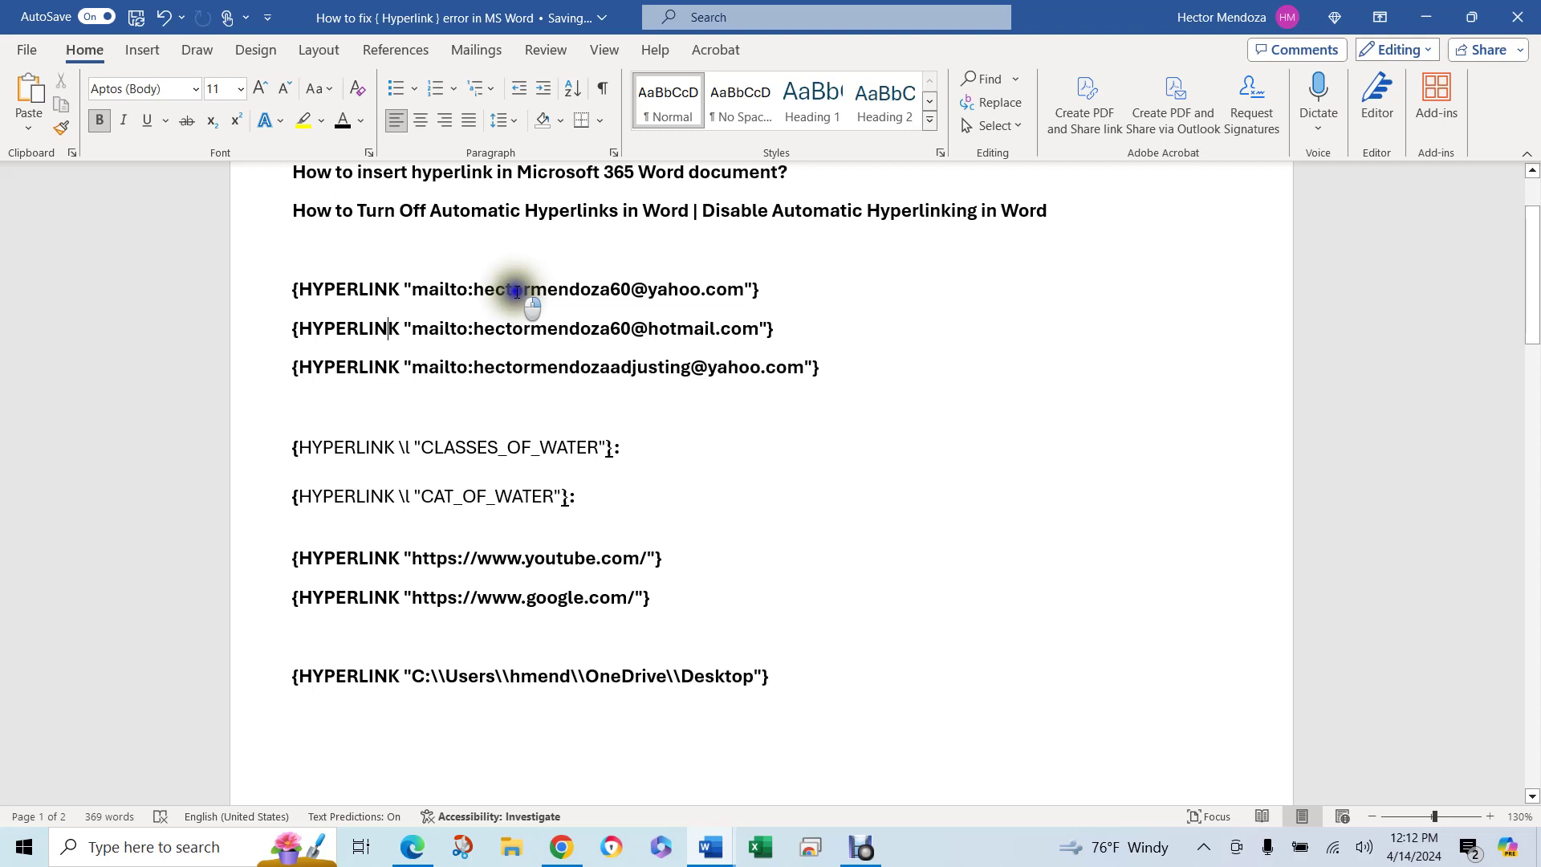
right_click(518, 290)
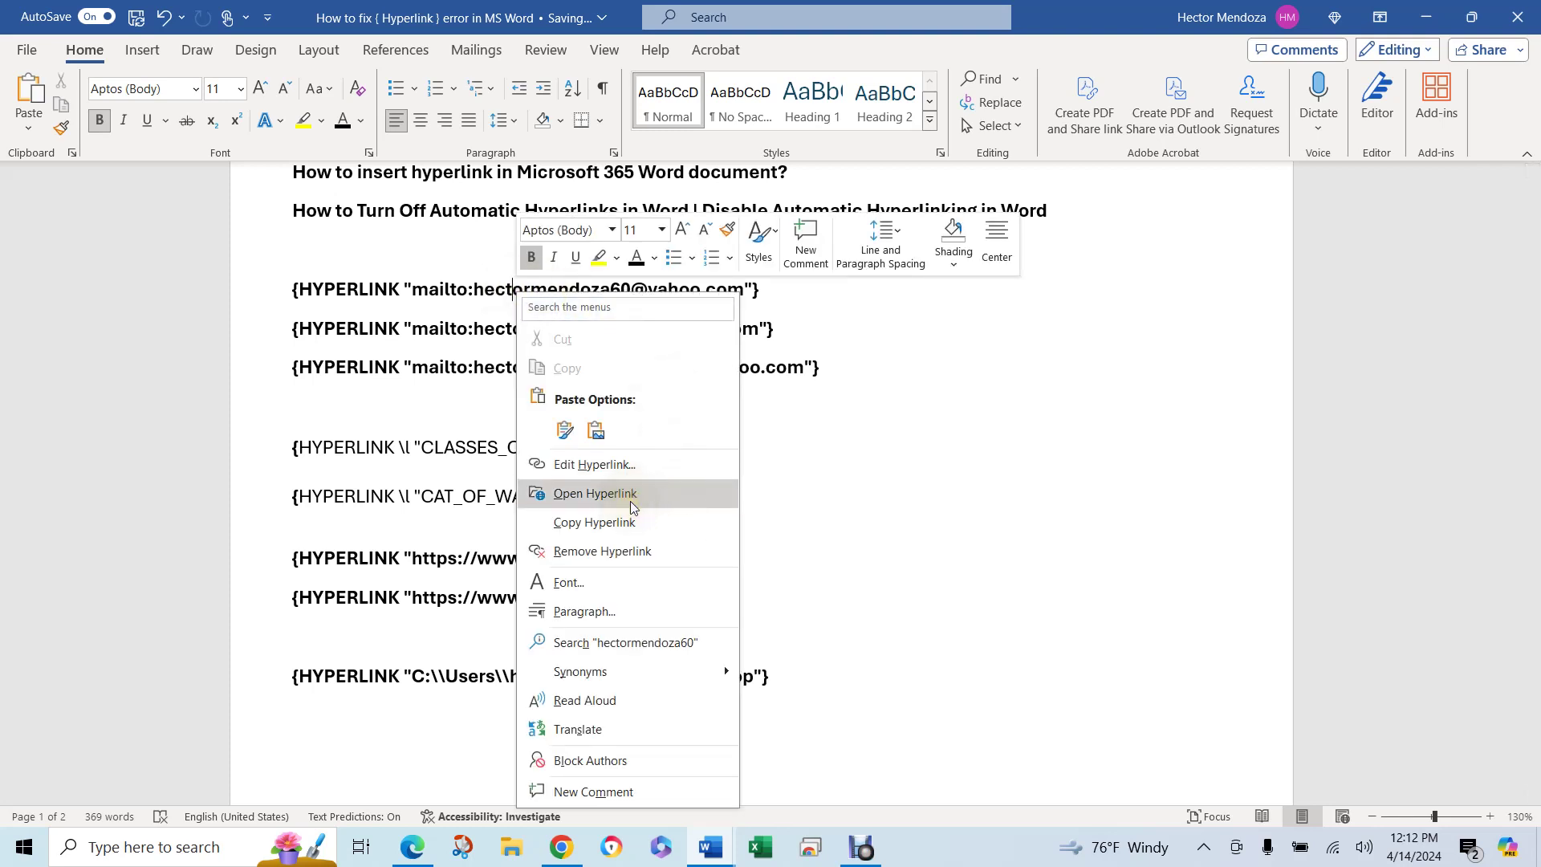
click(982, 470)
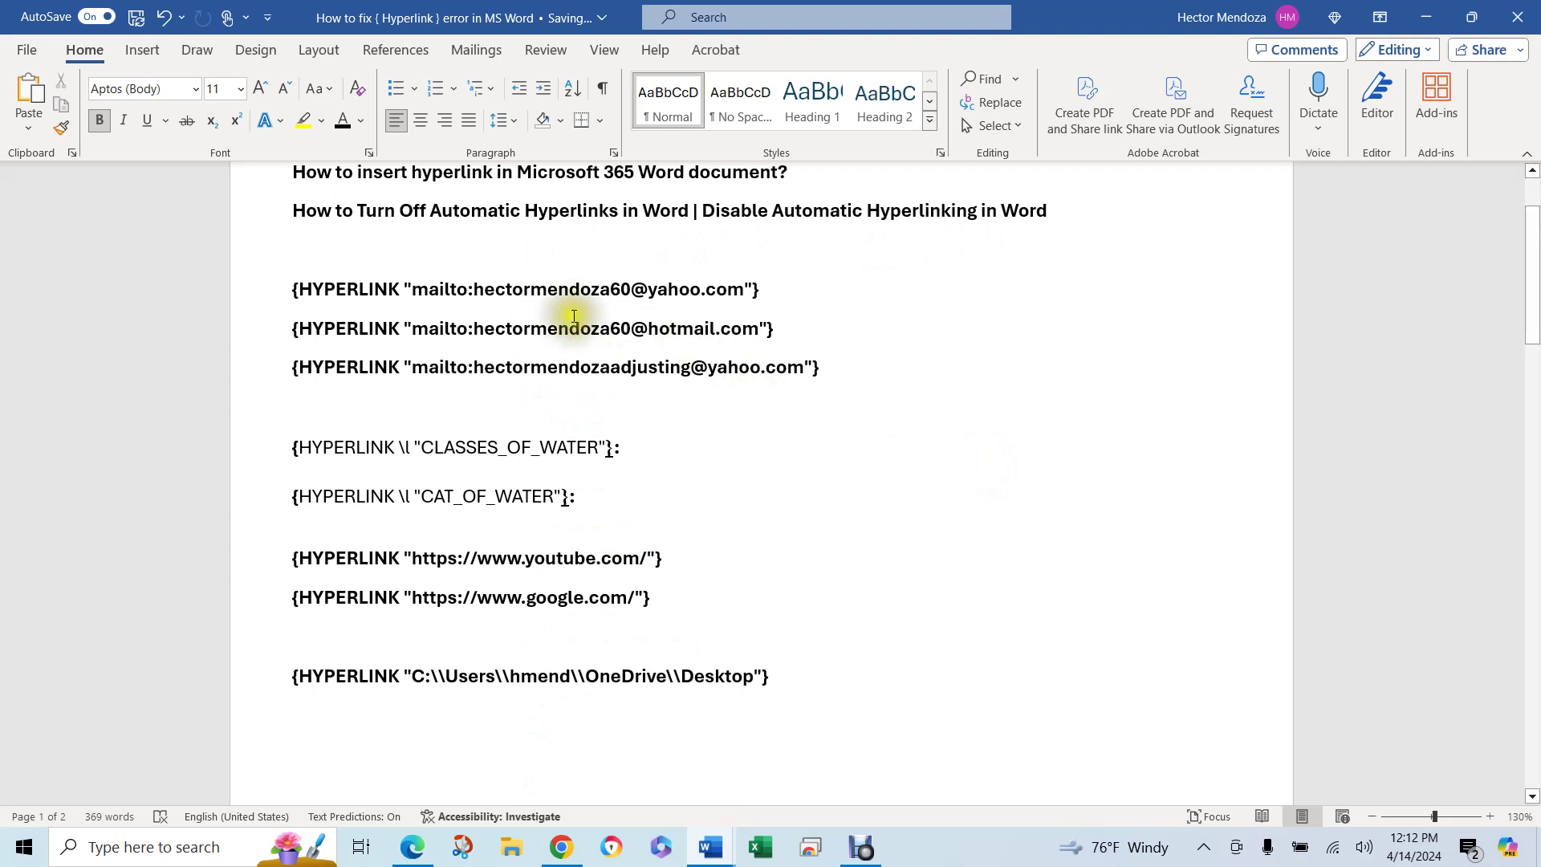
click(499, 305)
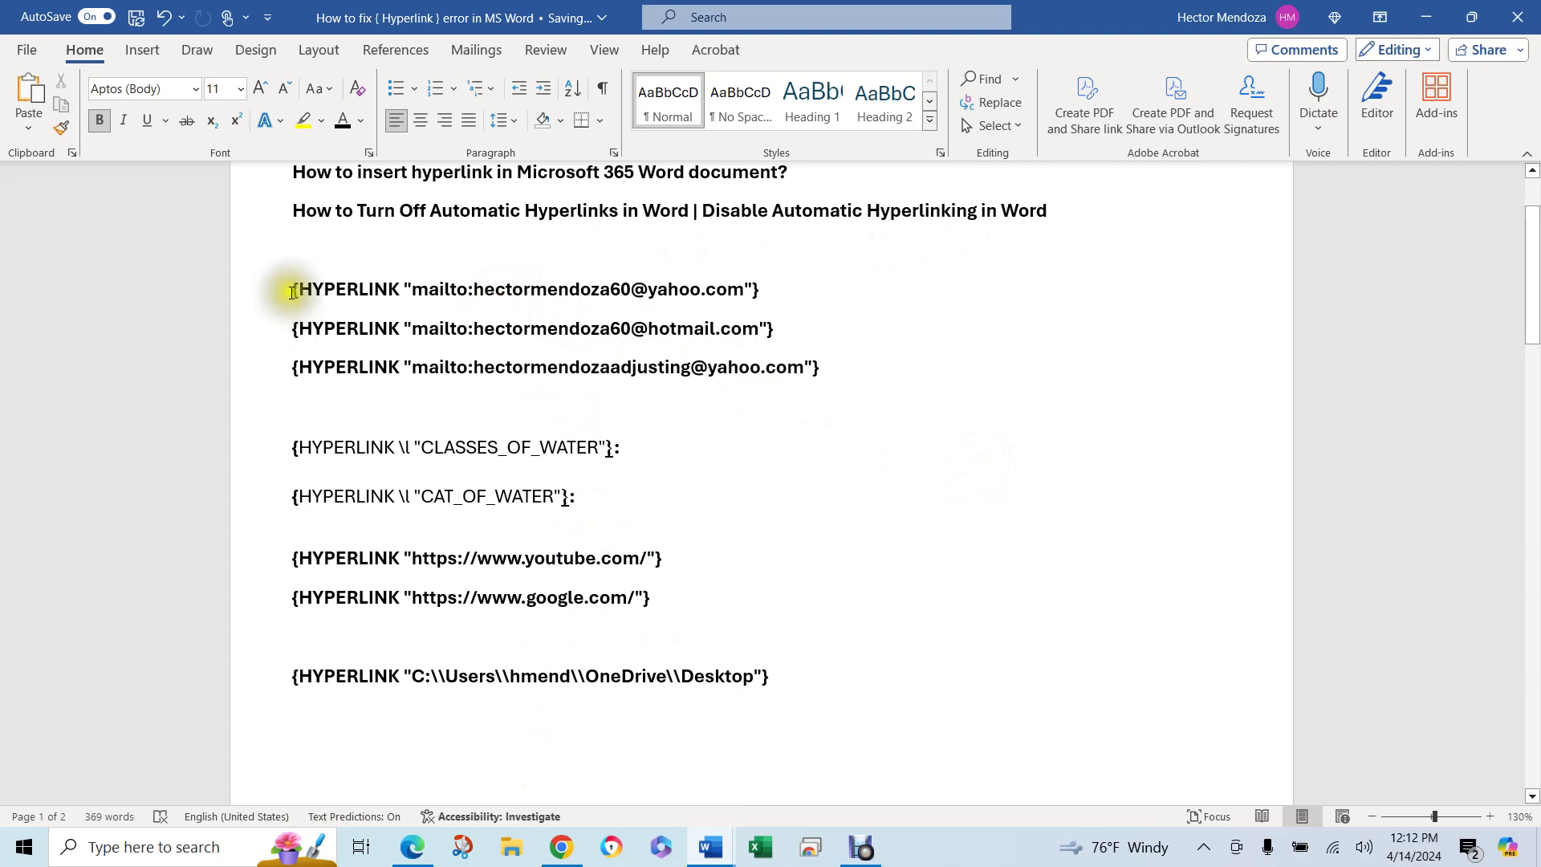
drag(292, 290, 883, 718)
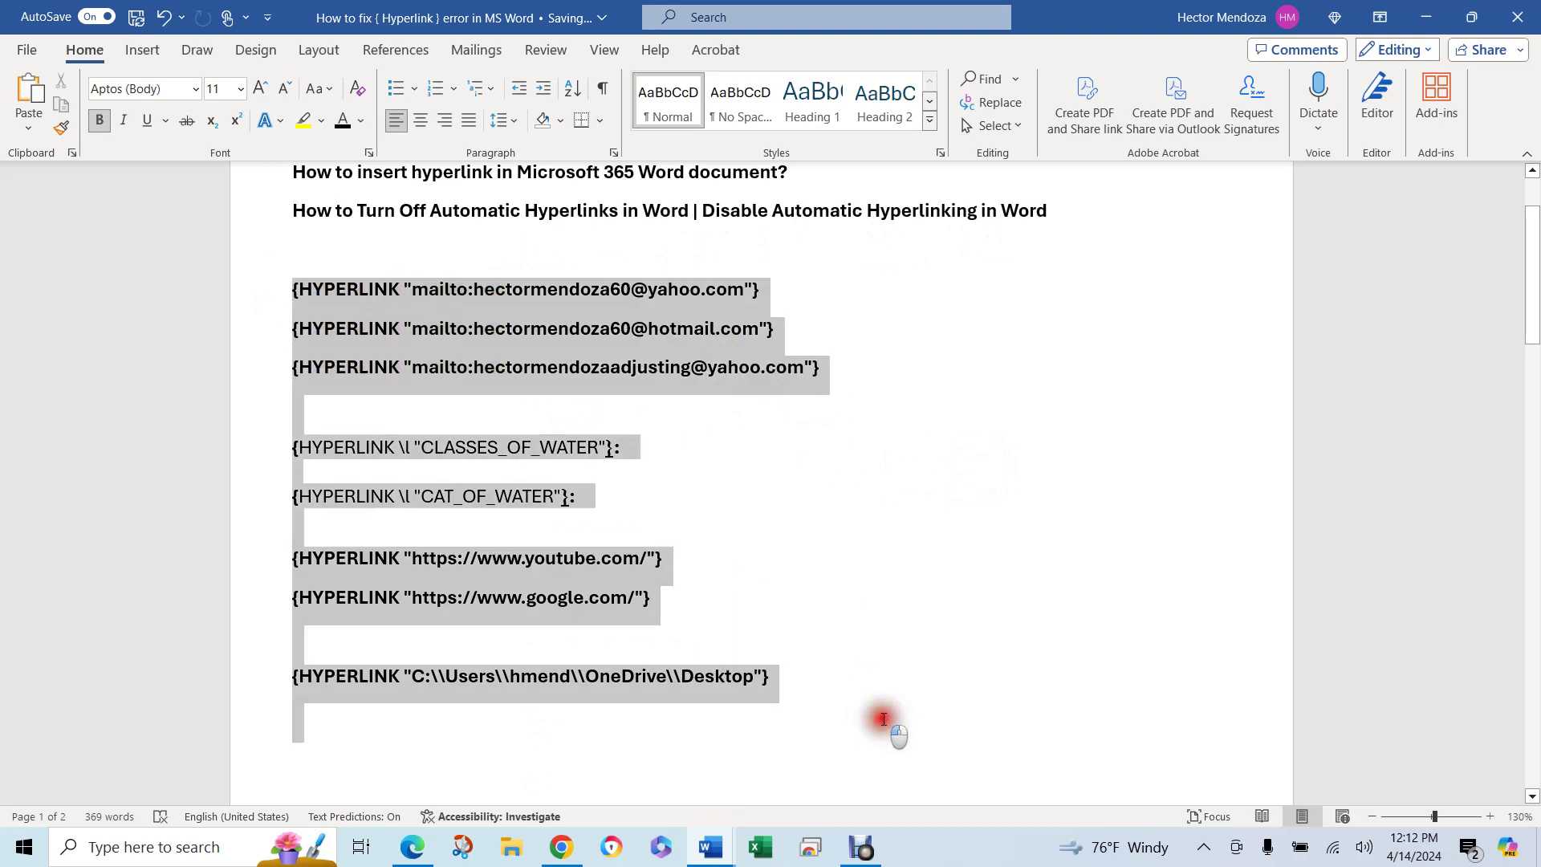
click(796, 493)
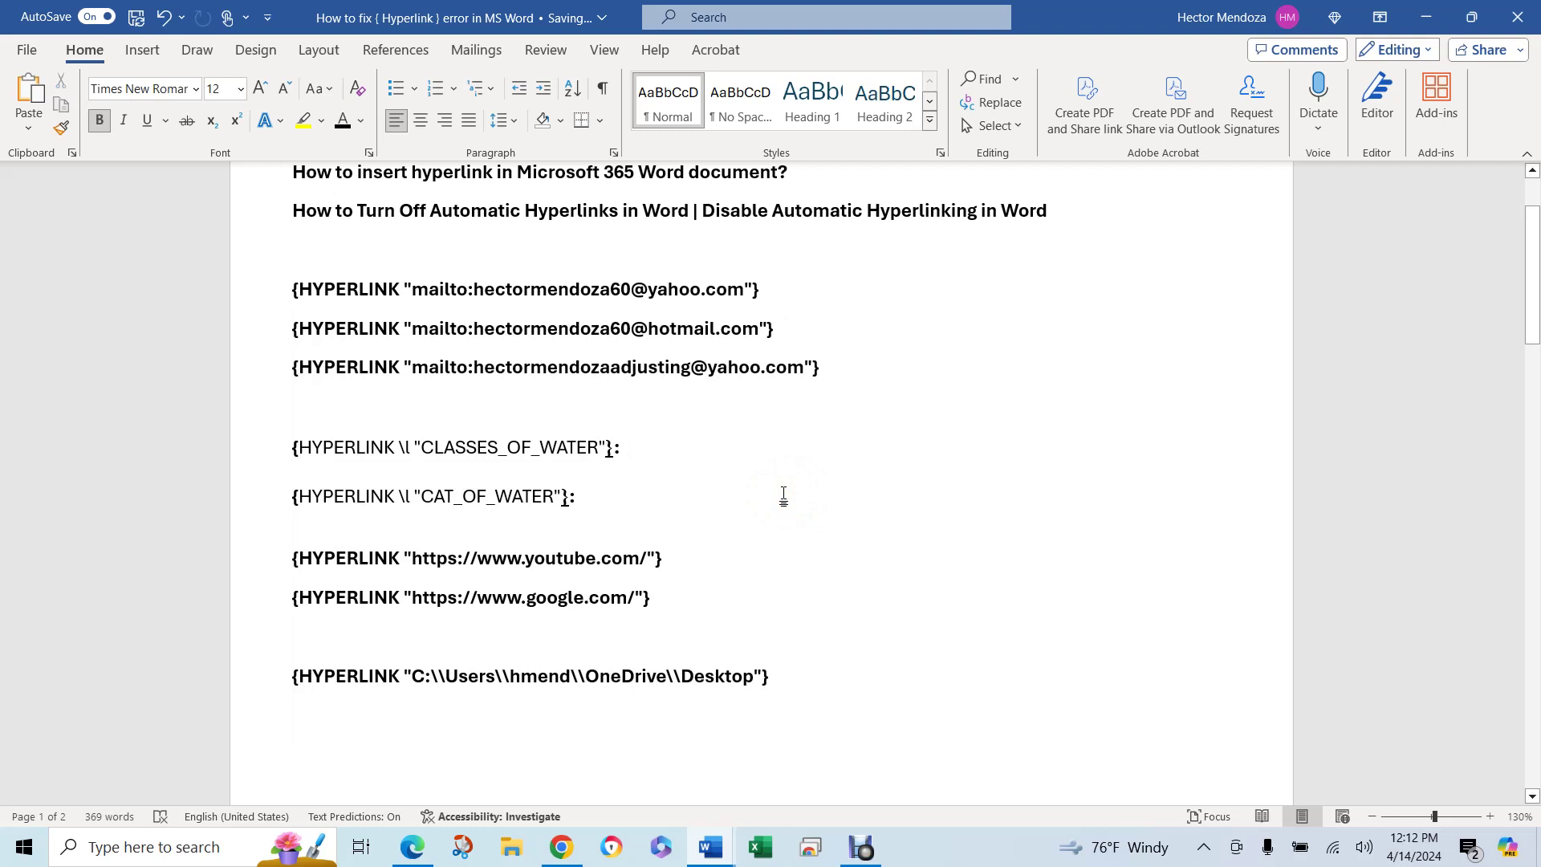
Step: Turn on 'Use draft font in Draft and Outline views' in Word Options > Advanced and apply
click(29, 50)
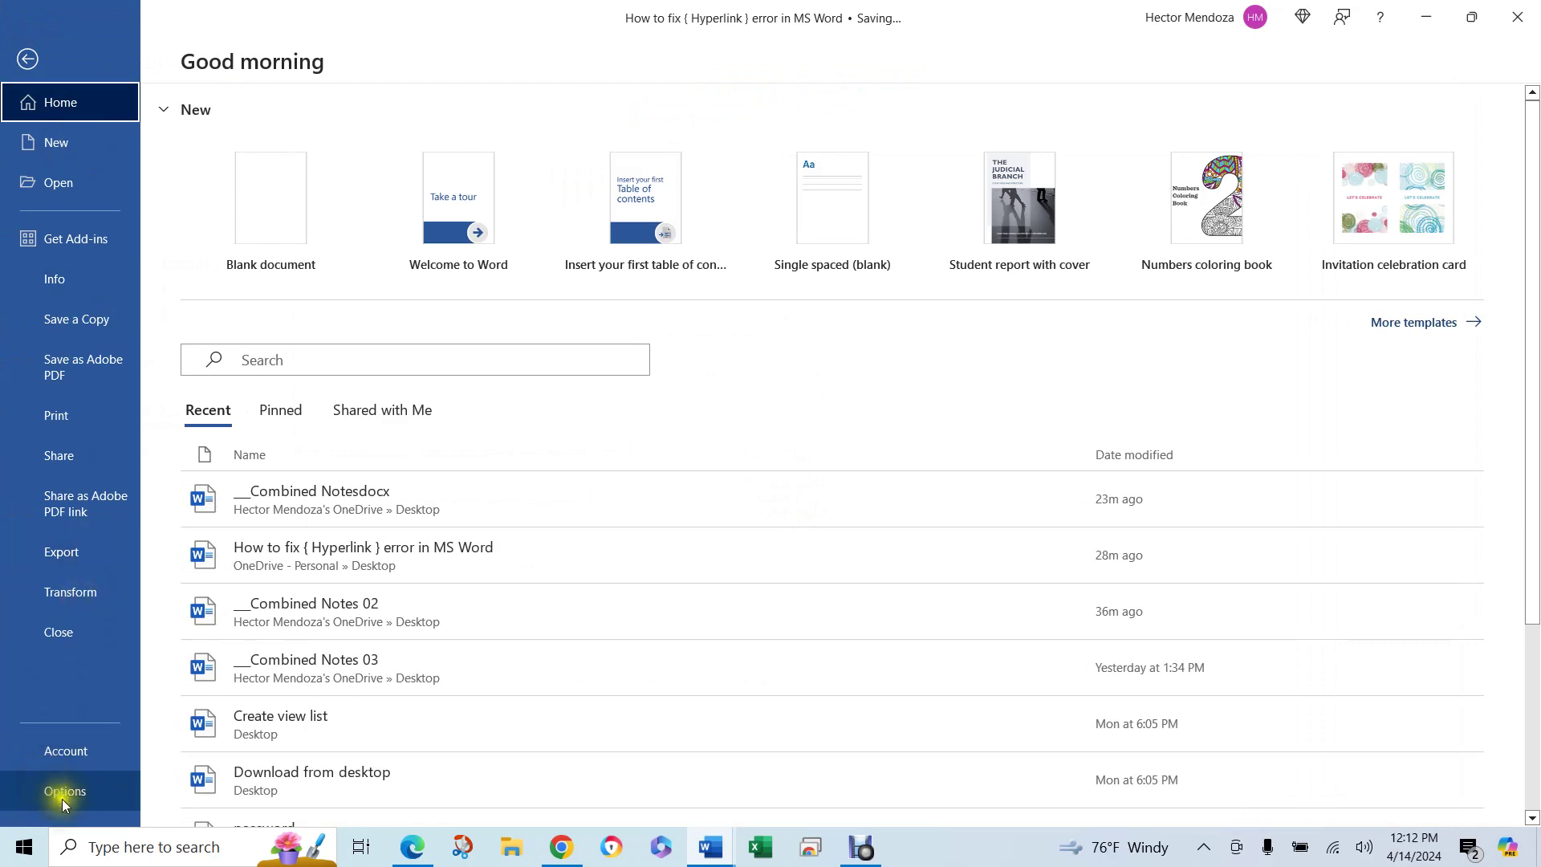
click(61, 795)
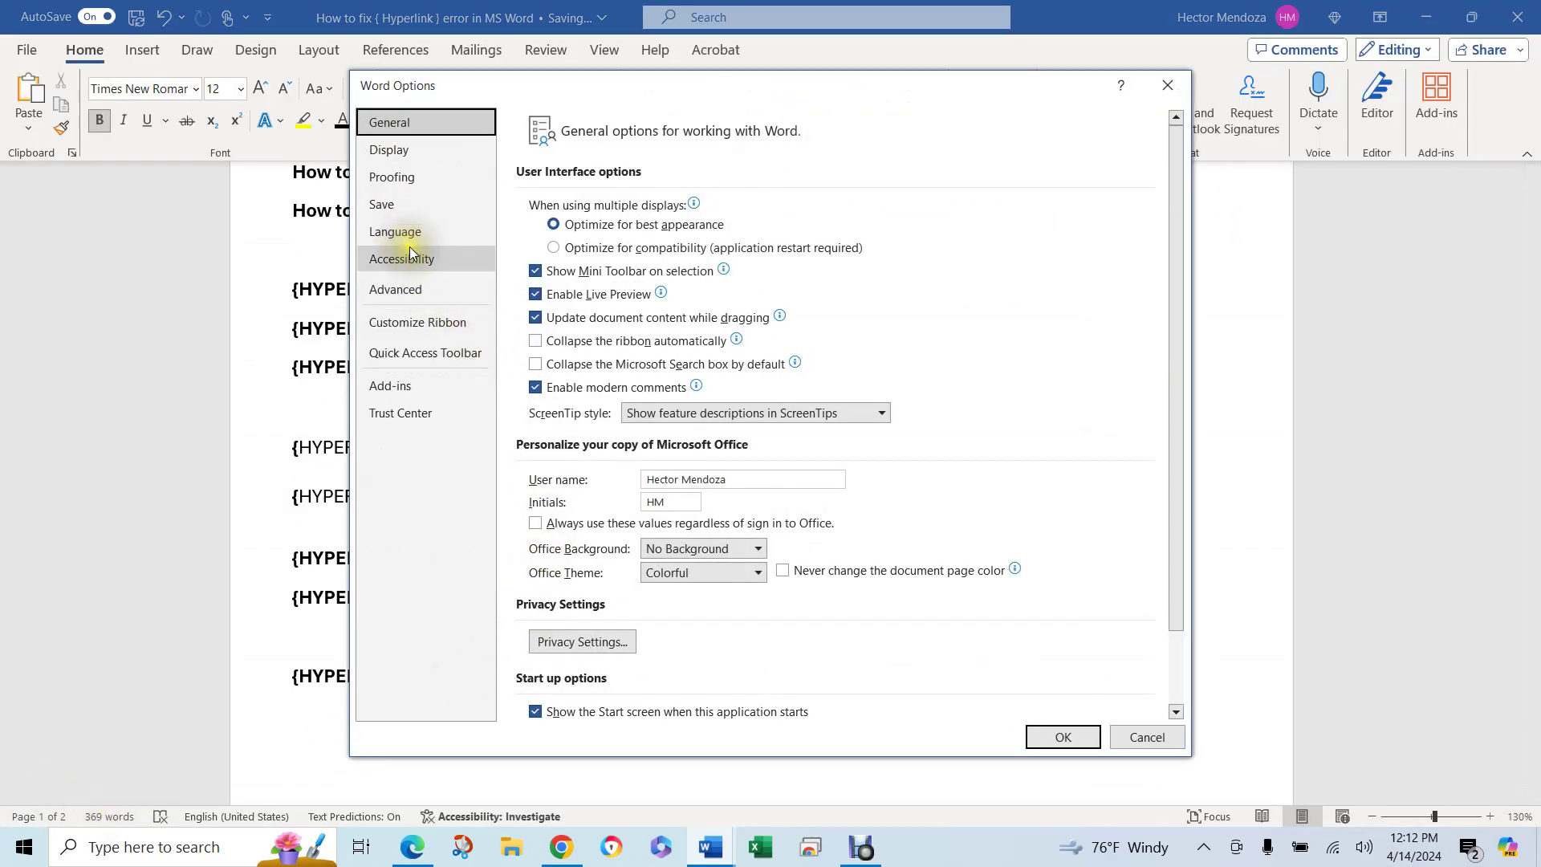
click(401, 291)
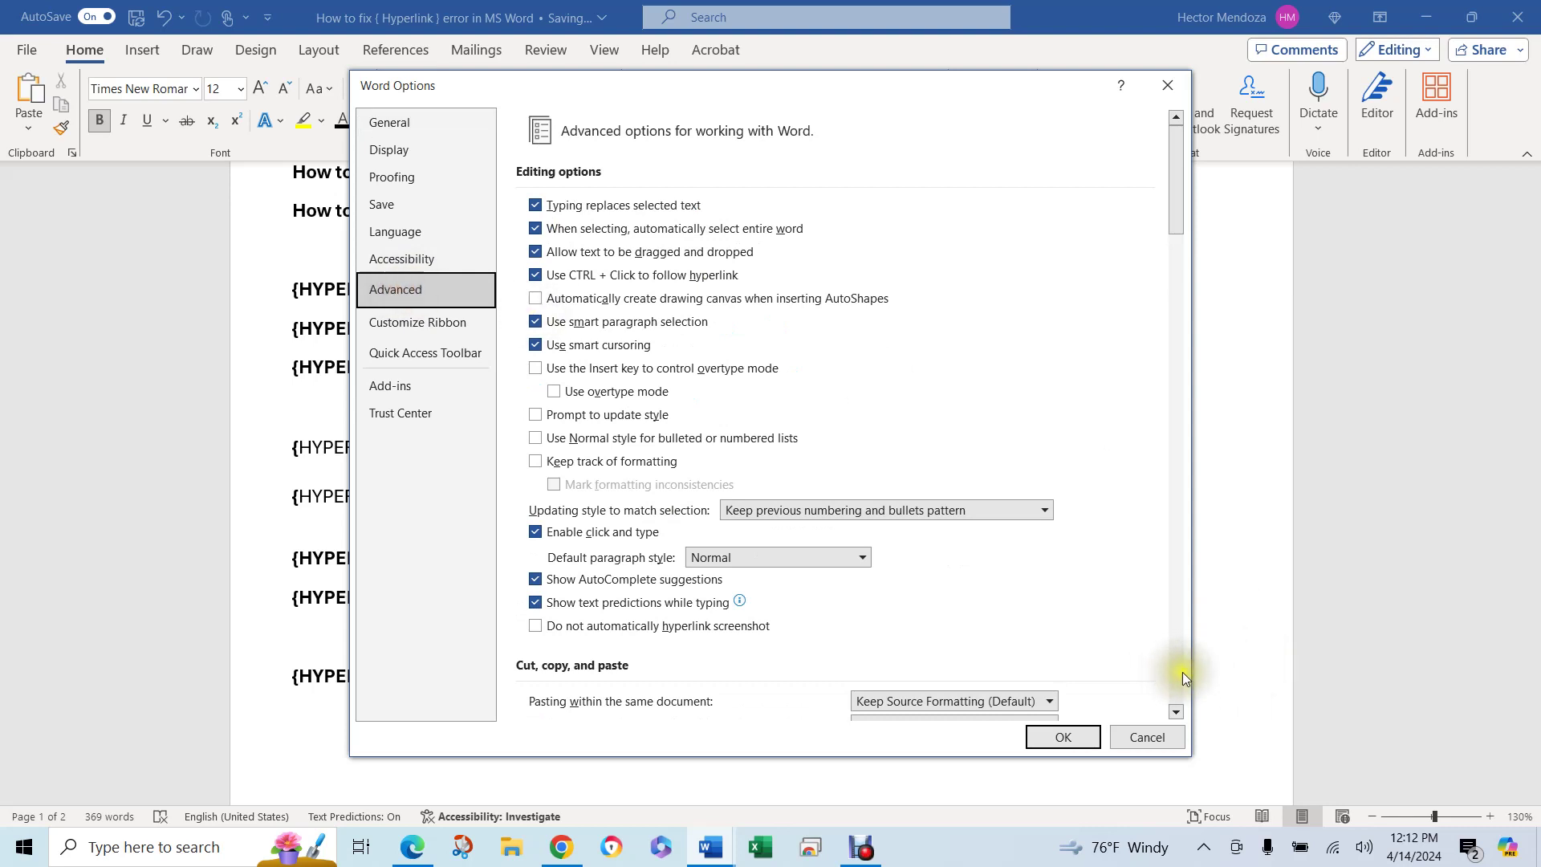
scroll(1176, 671, down, 6)
scroll(860, 494, down, 1)
scroll(860, 494, down, 2)
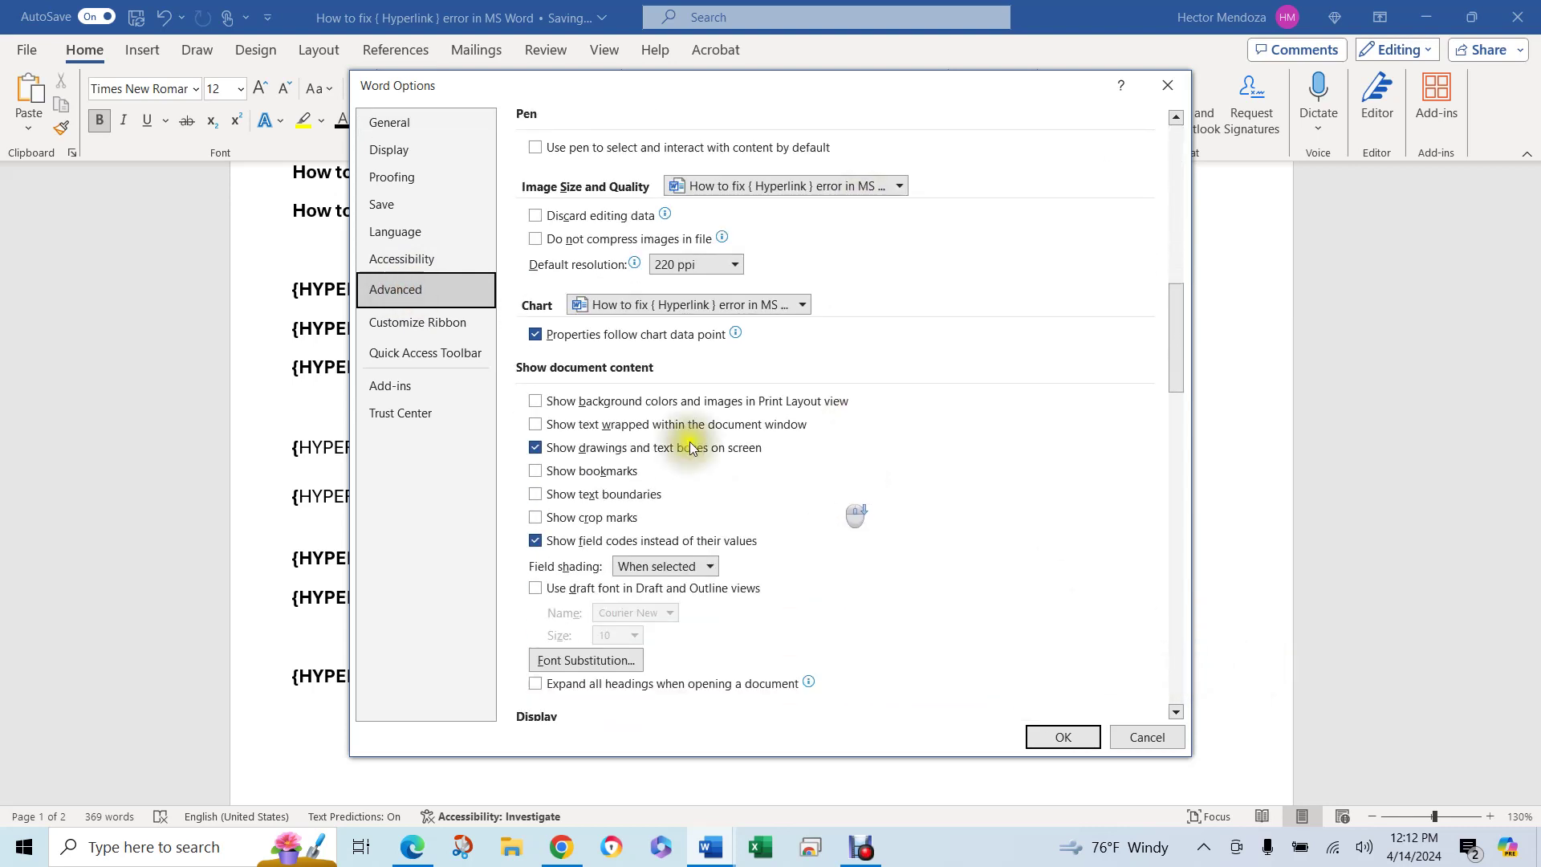
click(536, 590)
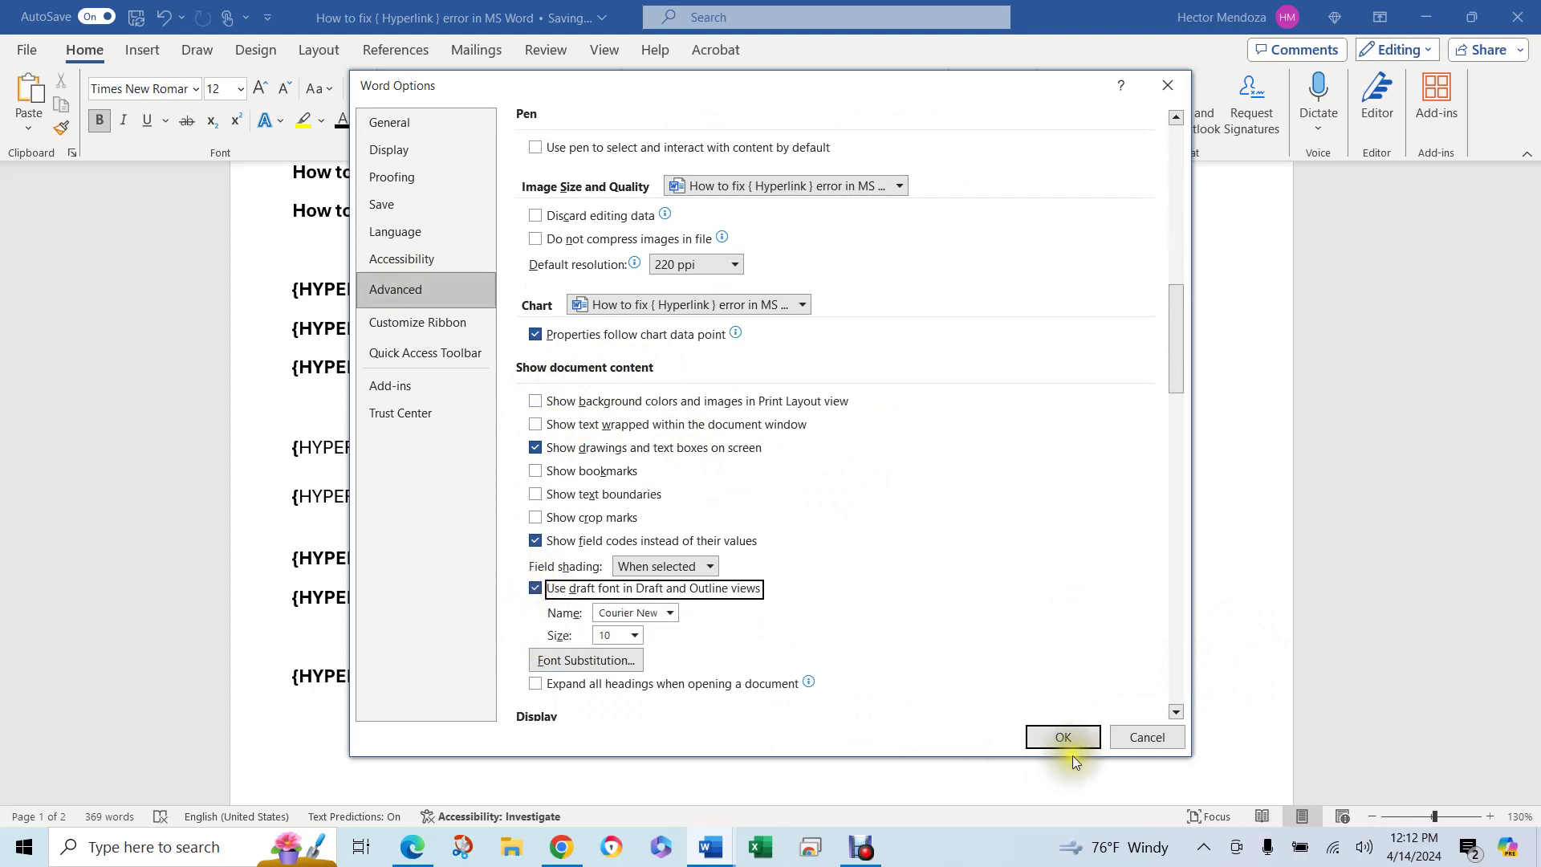
click(1064, 737)
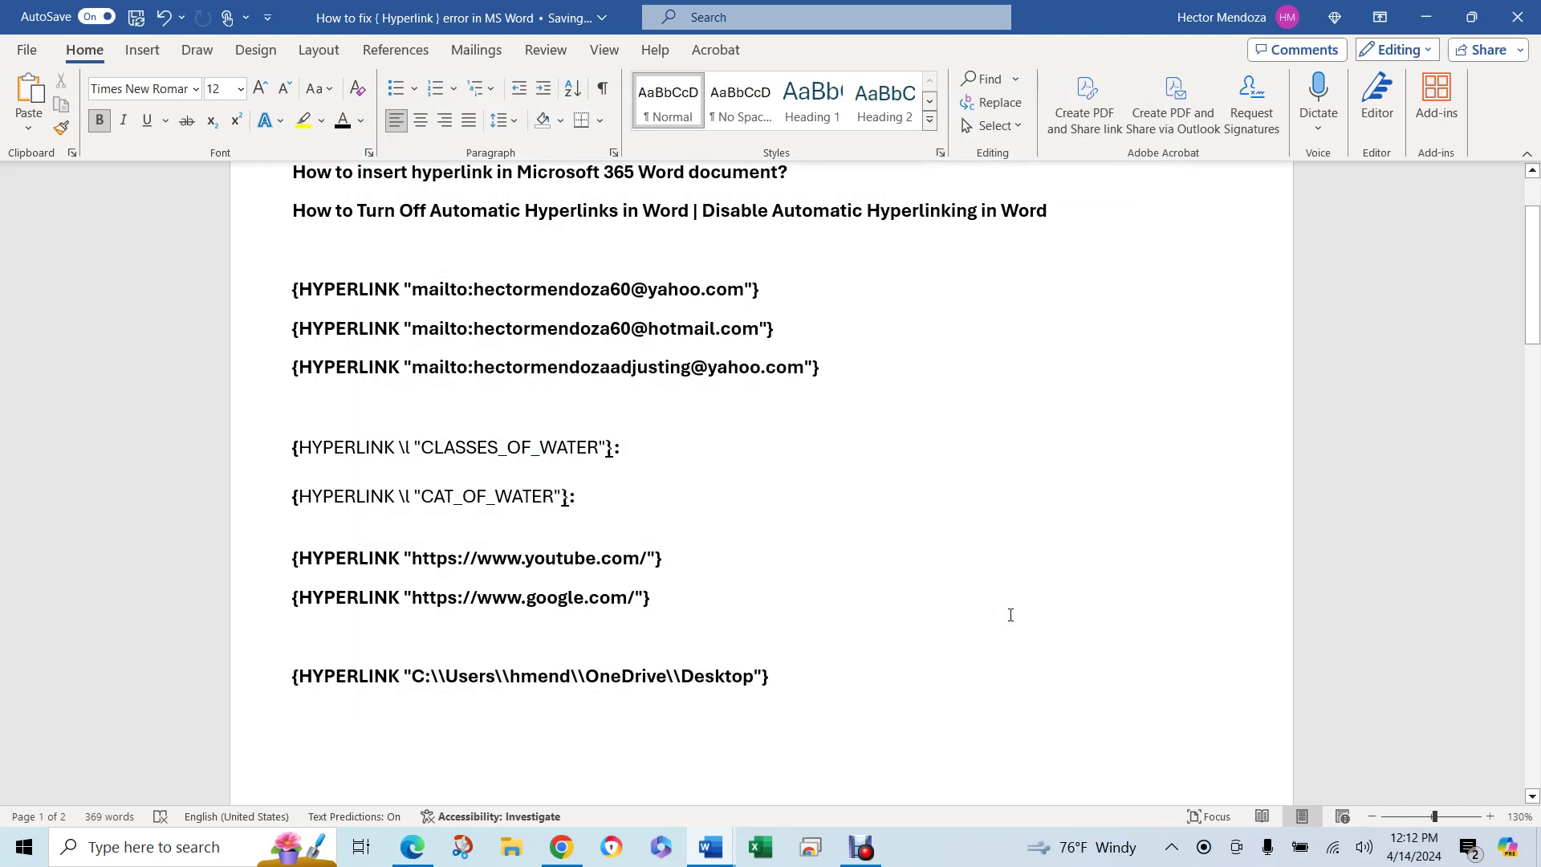
scroll(1009, 623, up, 2)
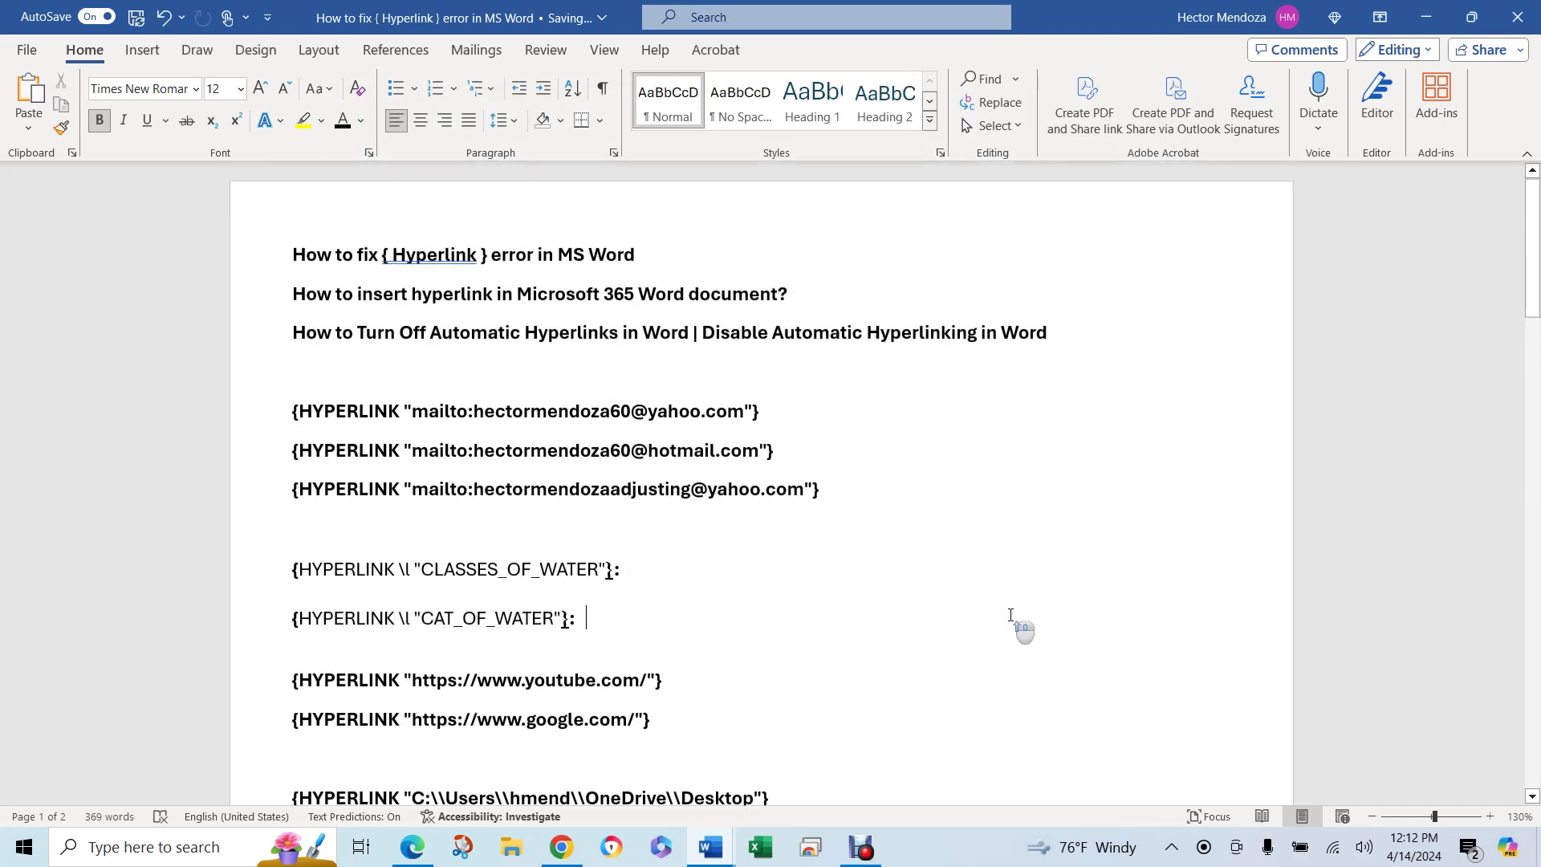
scroll(562, 361, down, 2)
Step: Reopen Options > Advanced and uncheck 'Show field codes instead of their values'
click(22, 54)
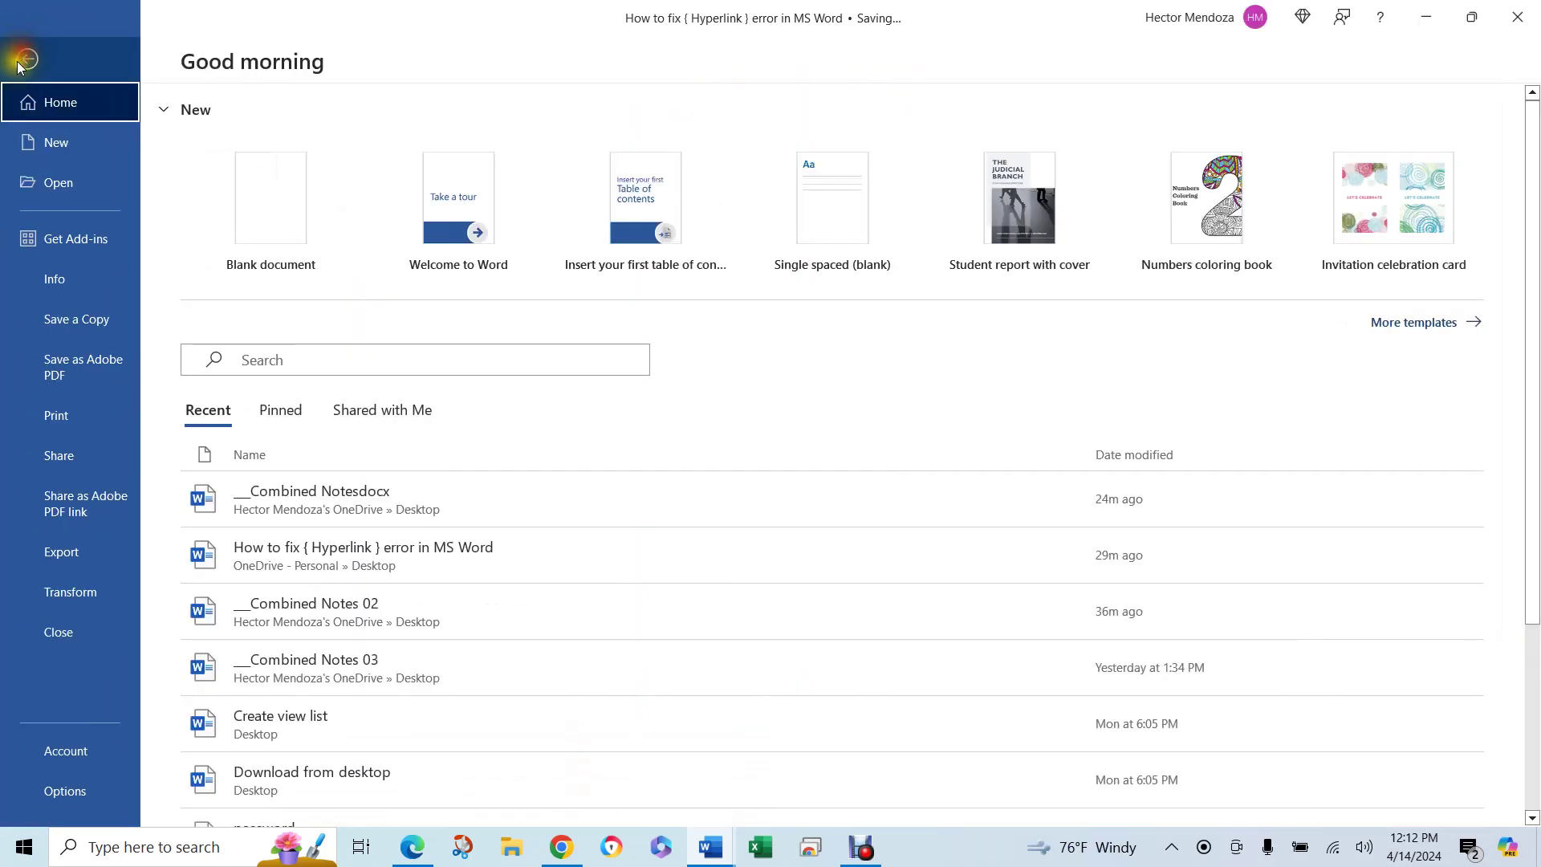
click(68, 792)
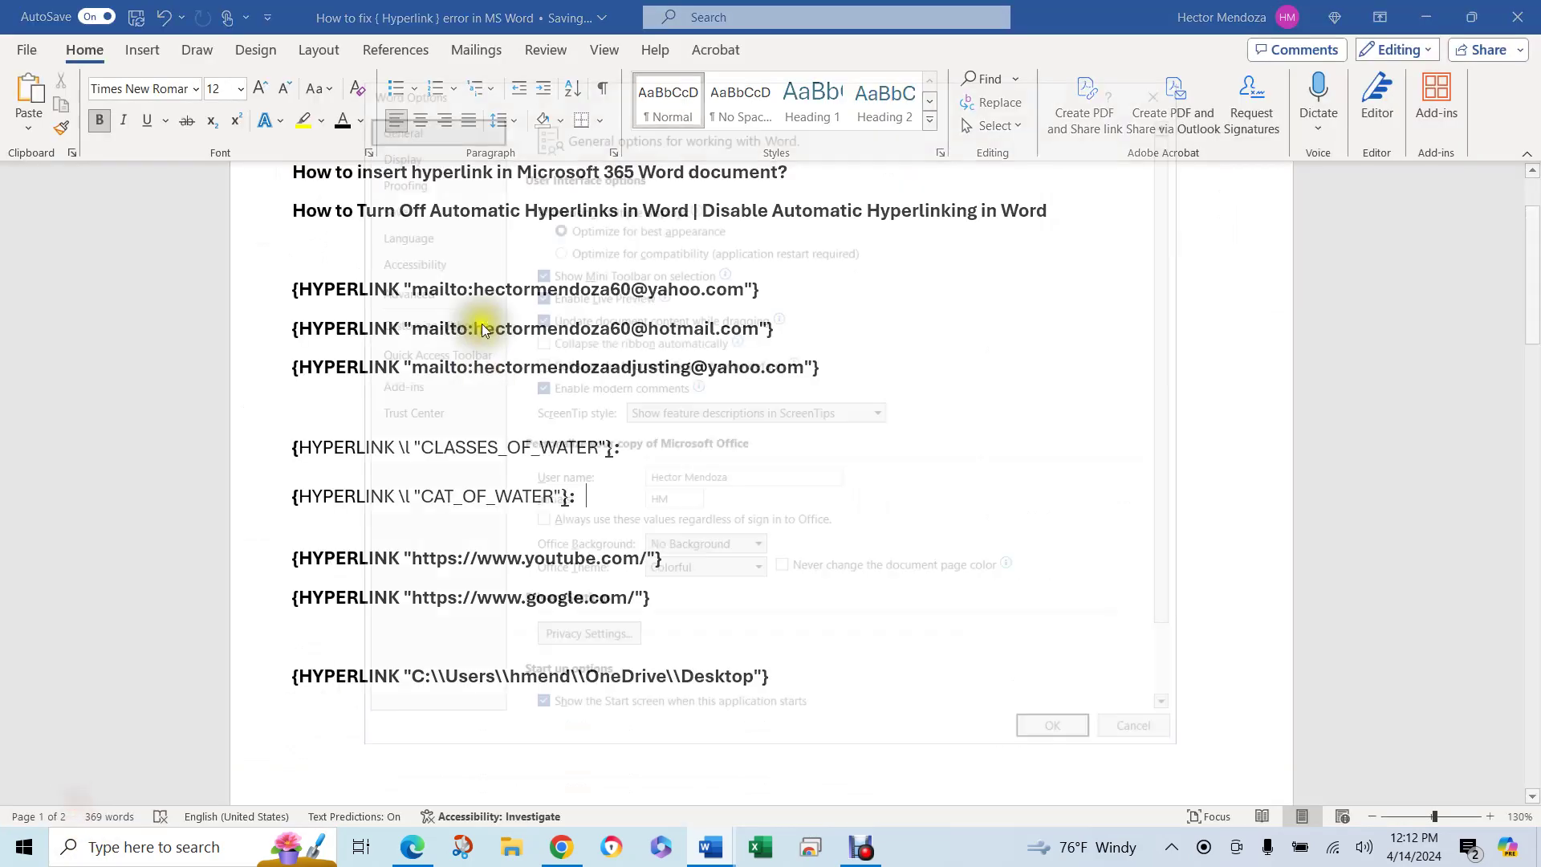
click(423, 299)
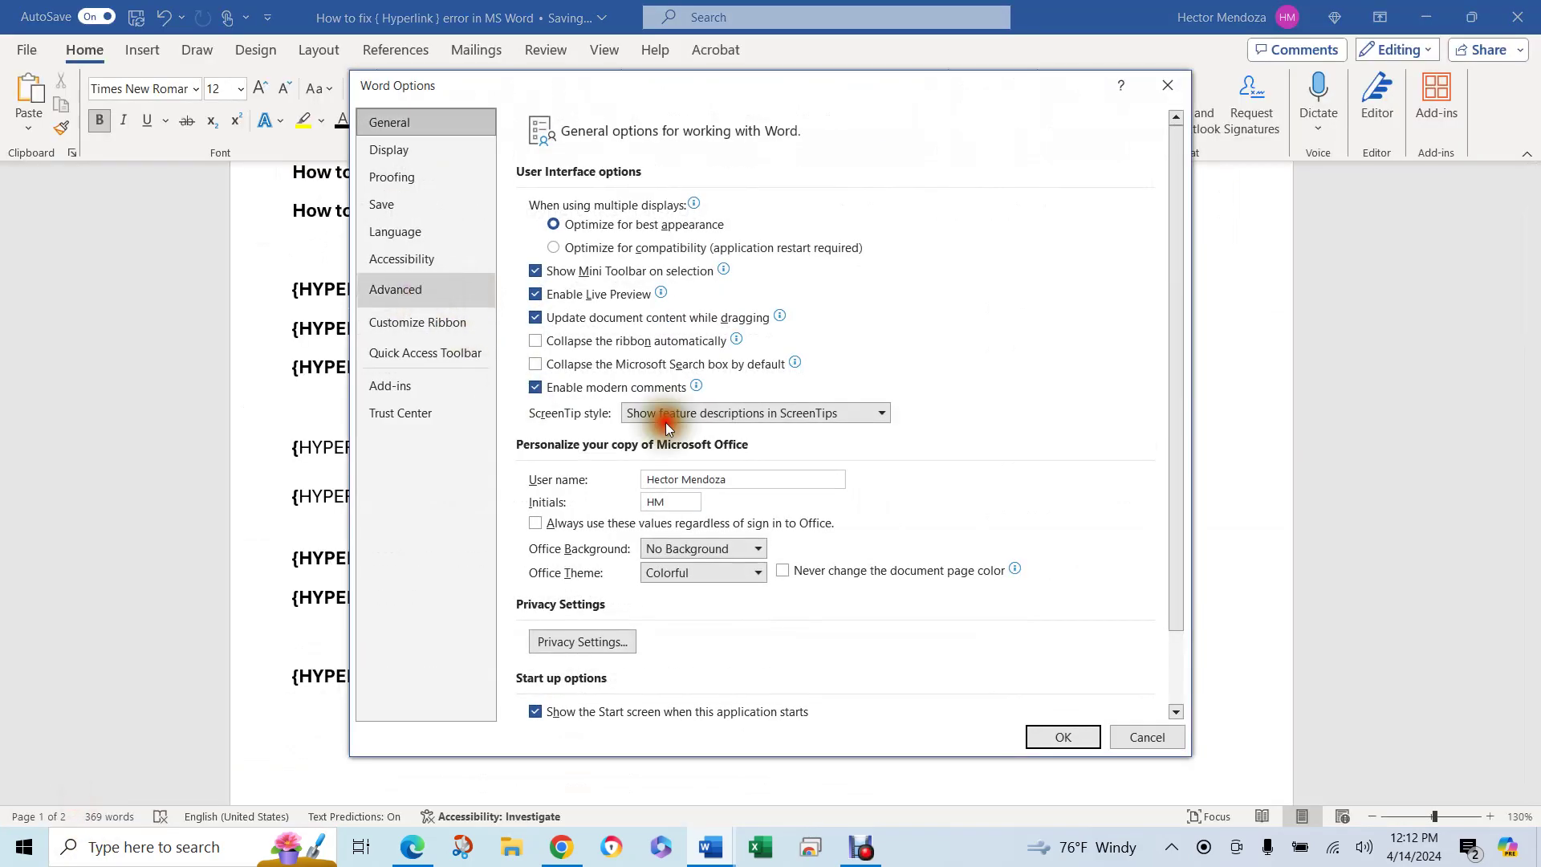
click(1176, 640)
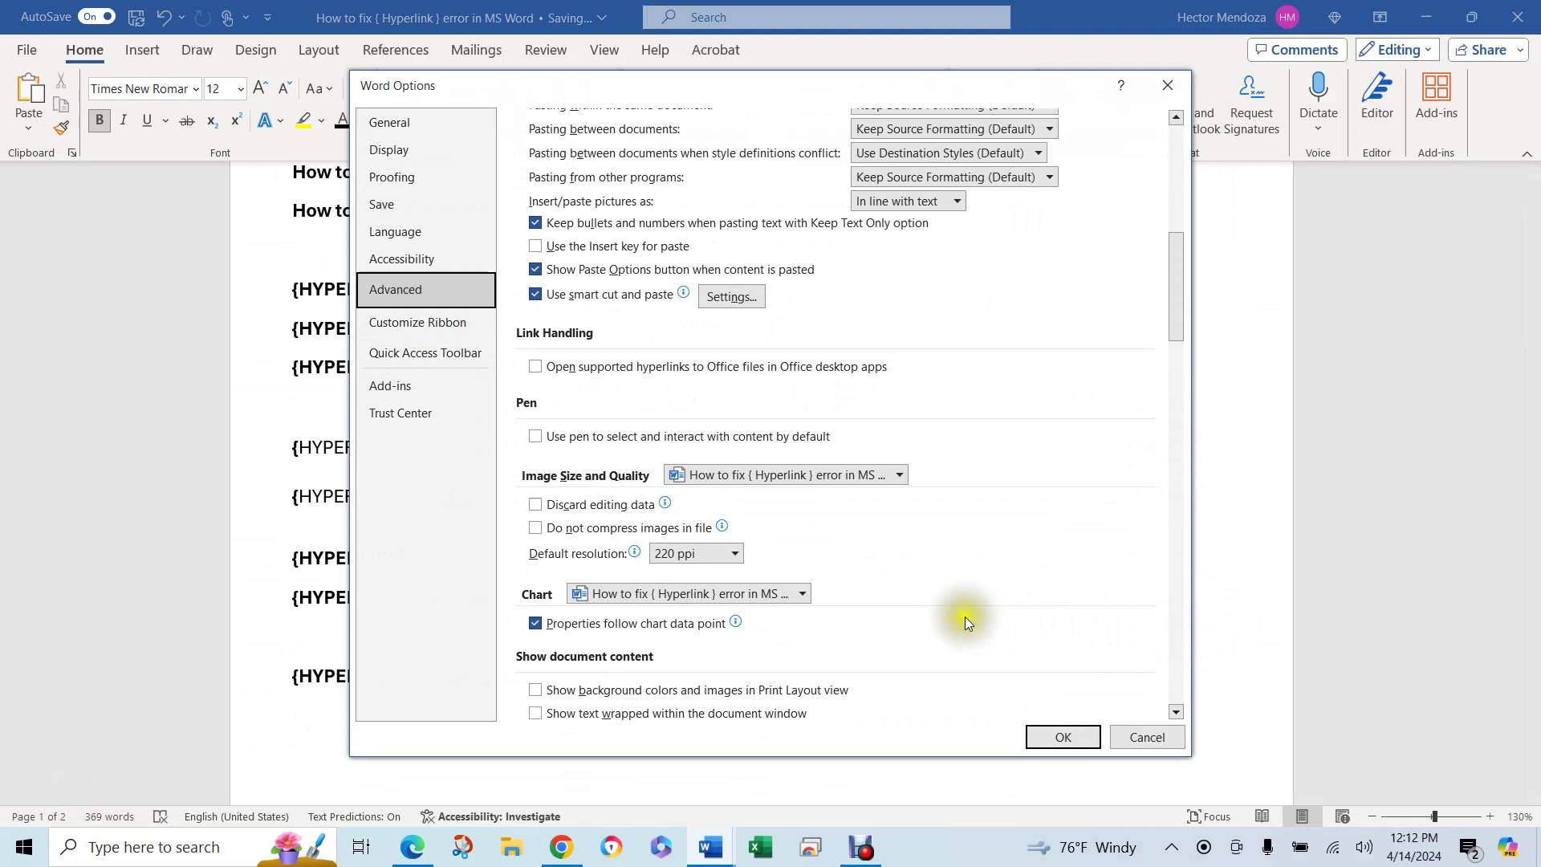
scroll(826, 499, down, 3)
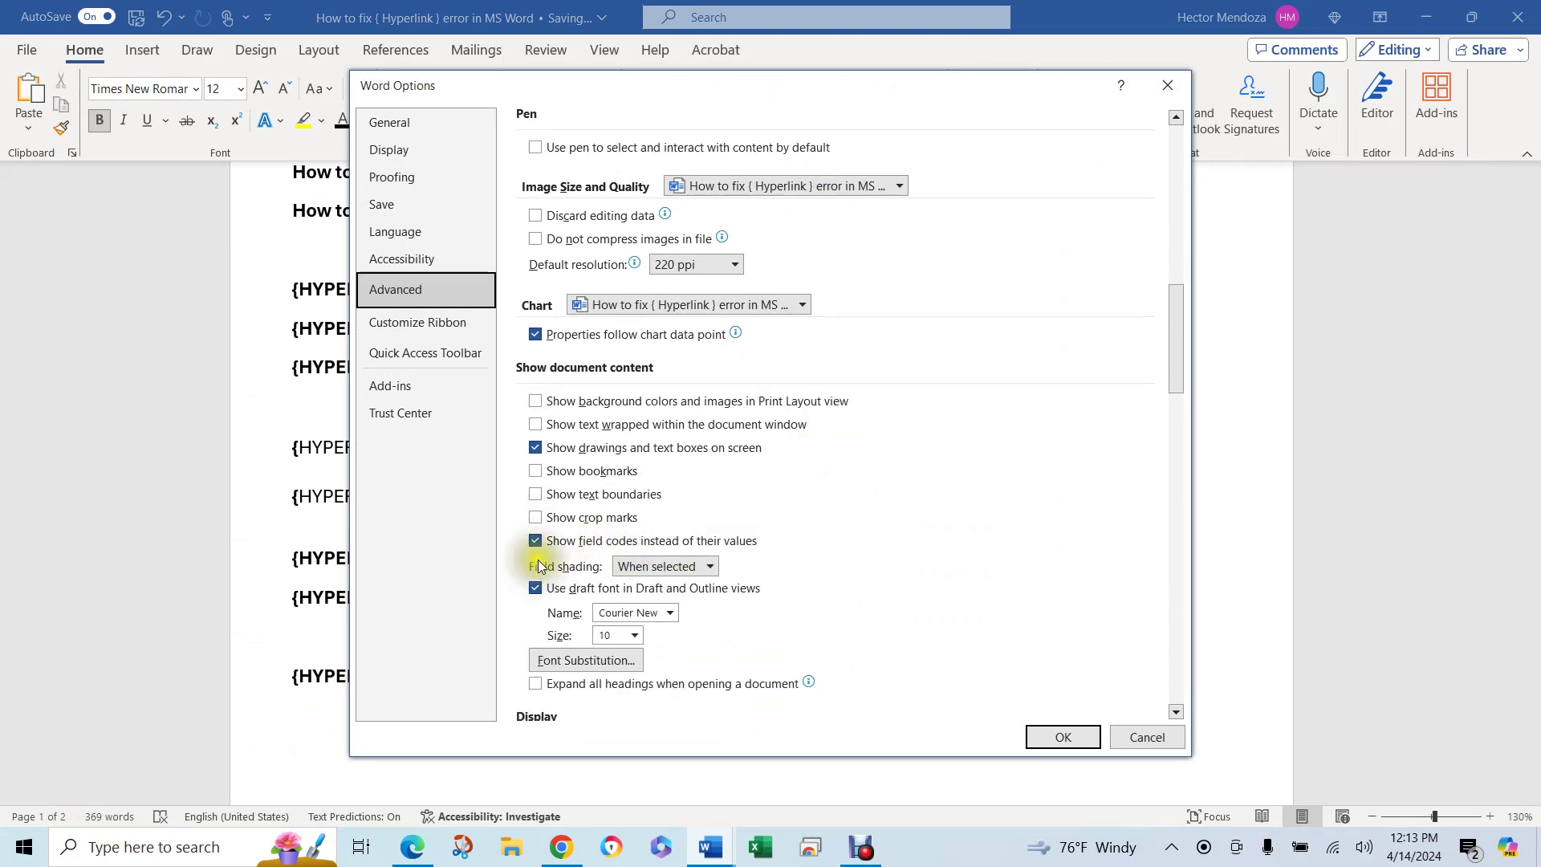
click(535, 540)
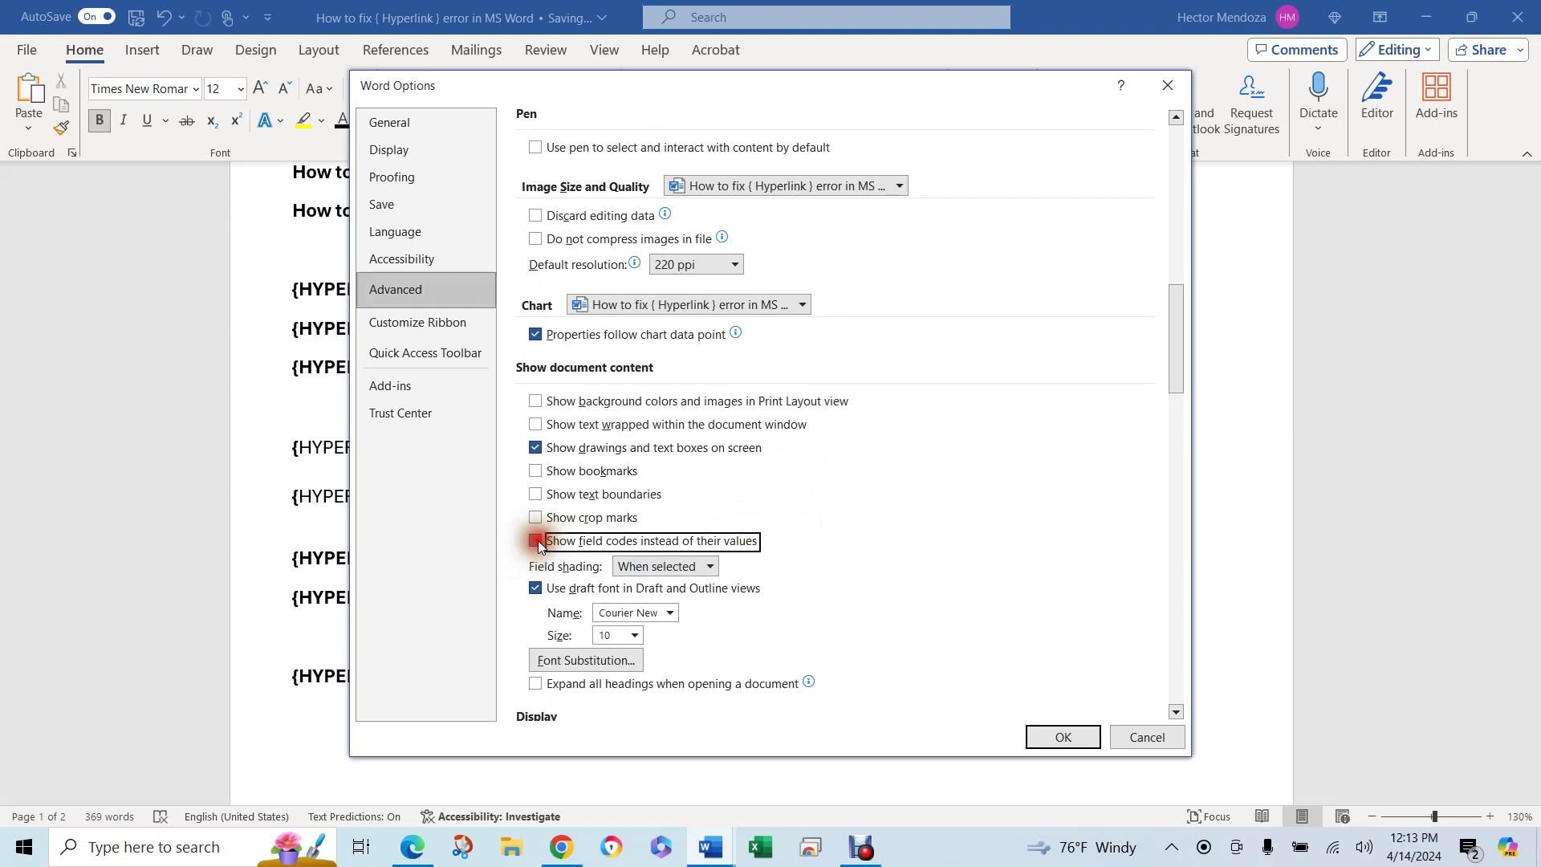
click(1064, 737)
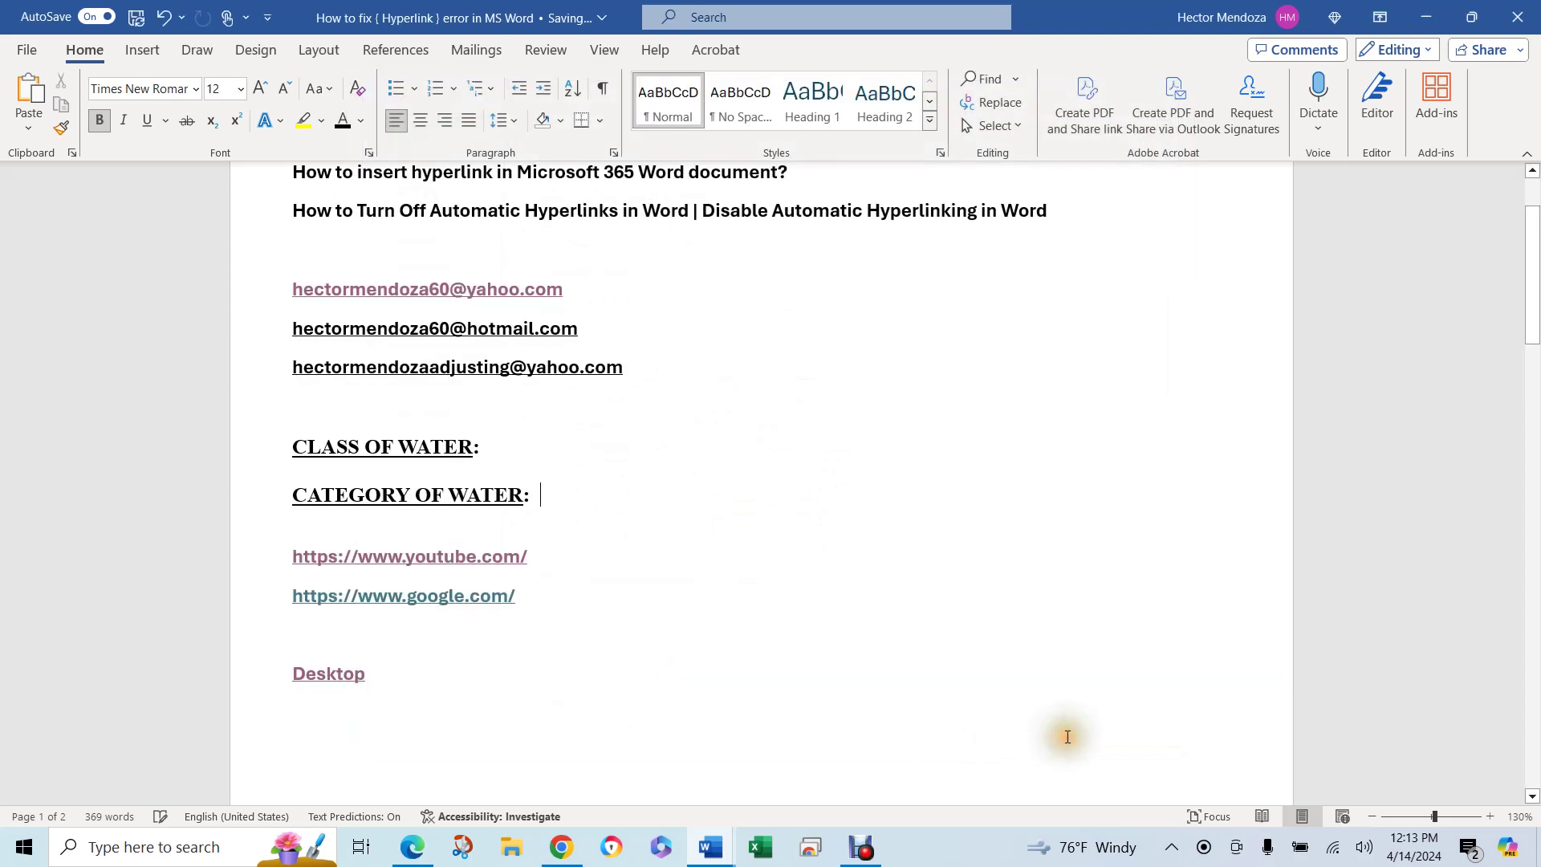
scroll(770, 421, up, 3)
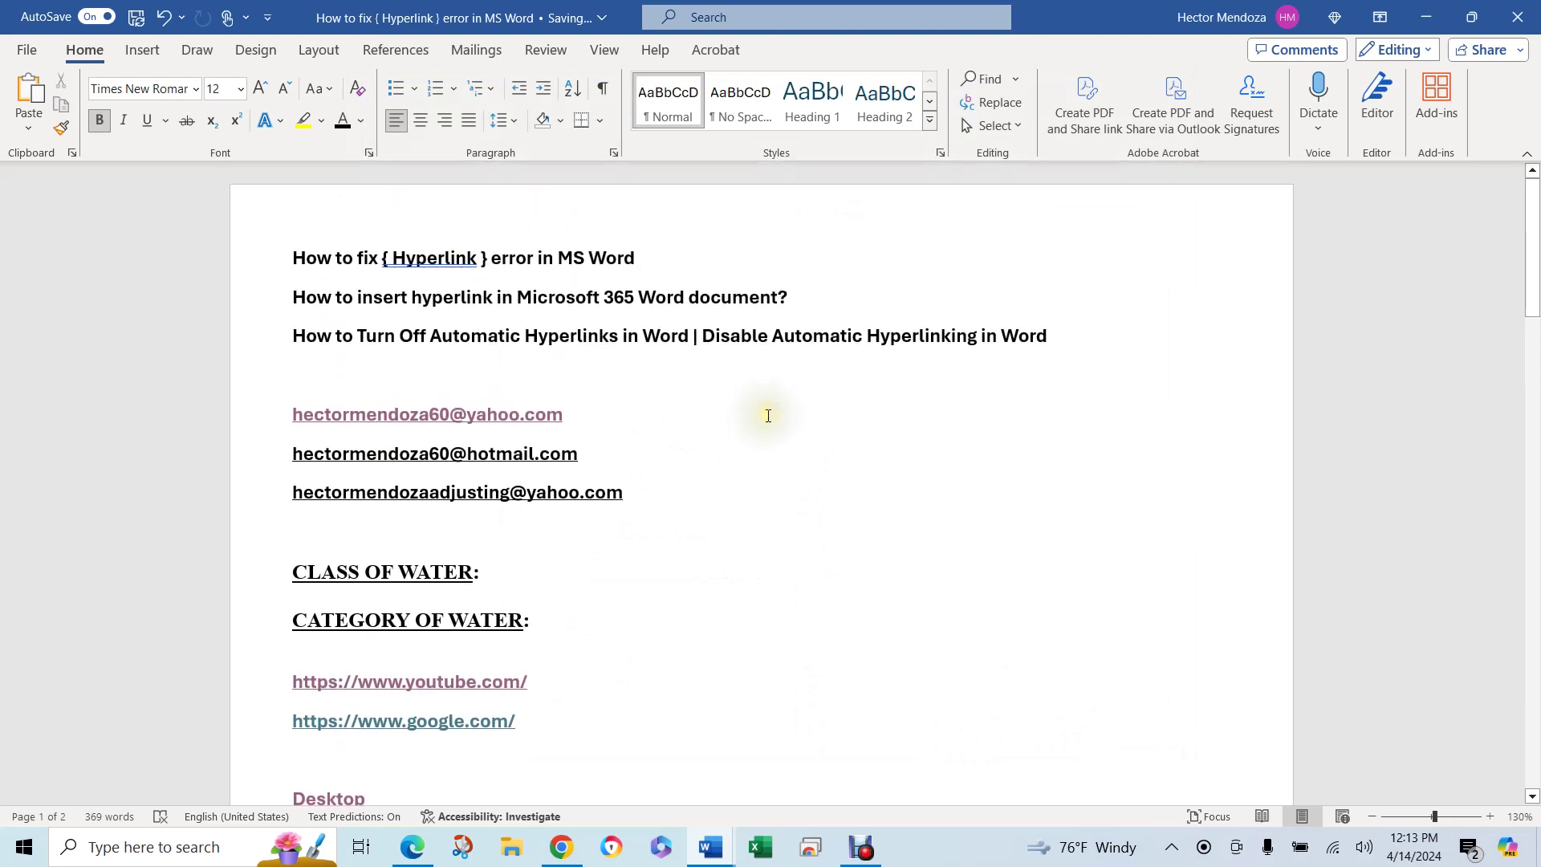
scroll(783, 426, down, 3)
scroll(768, 416, up, 1)
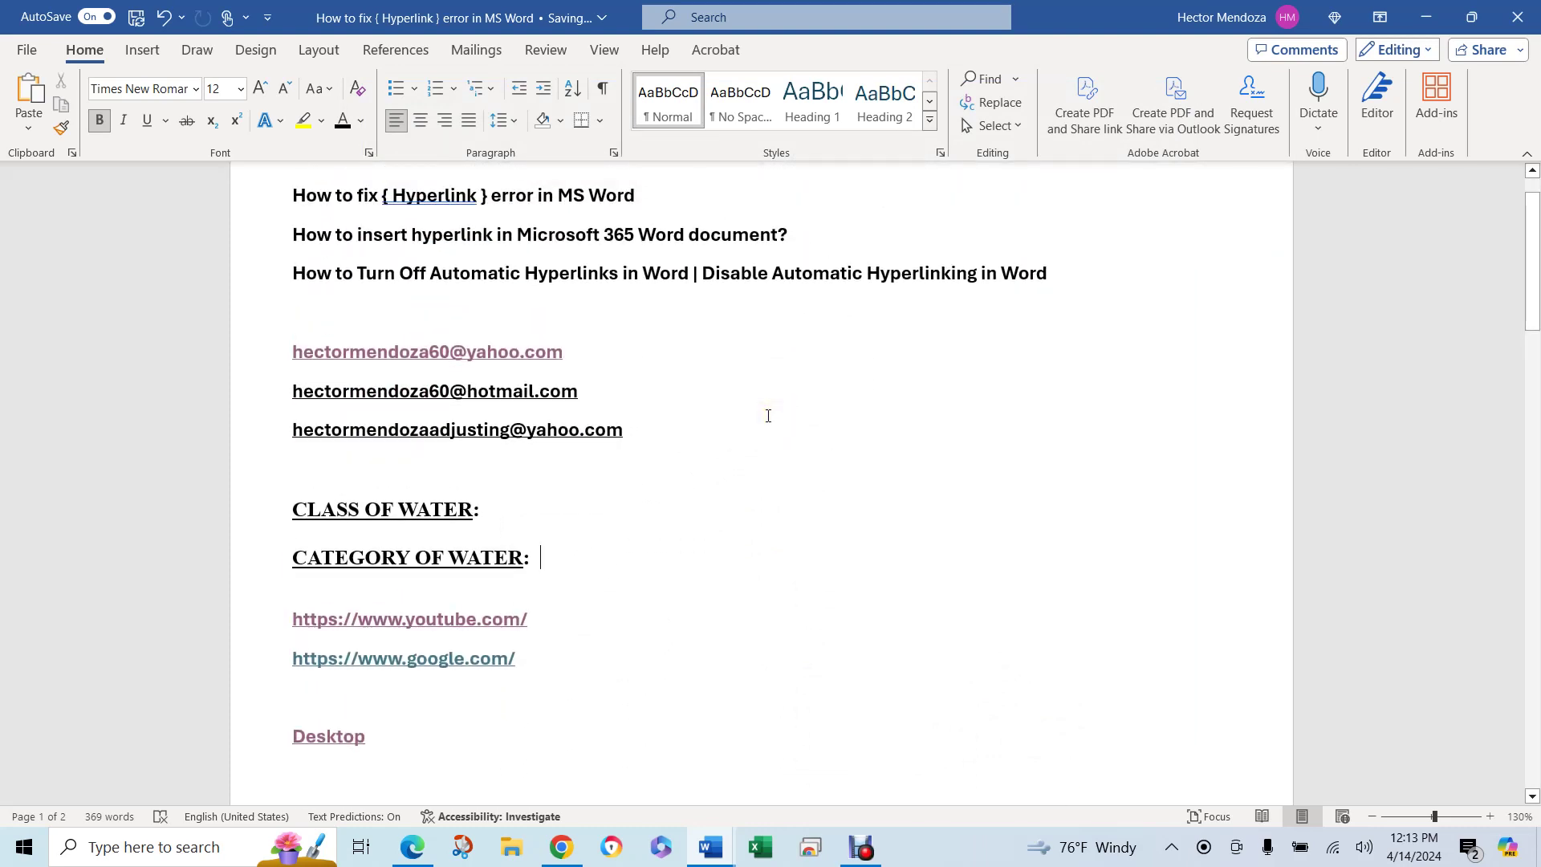
scroll(768, 415, down, 1)
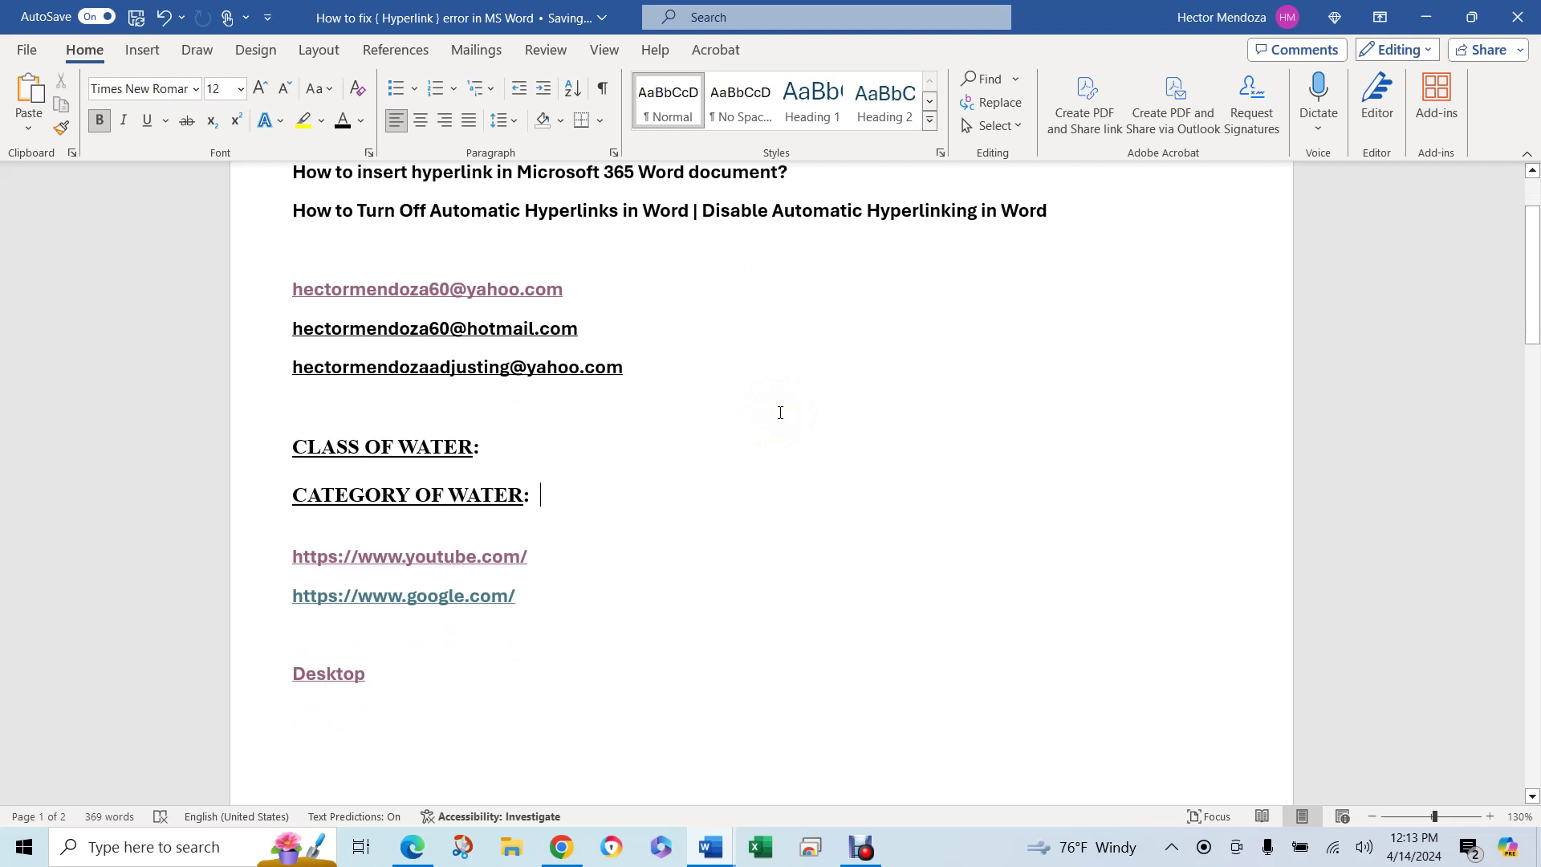
mouse_move(421, 329)
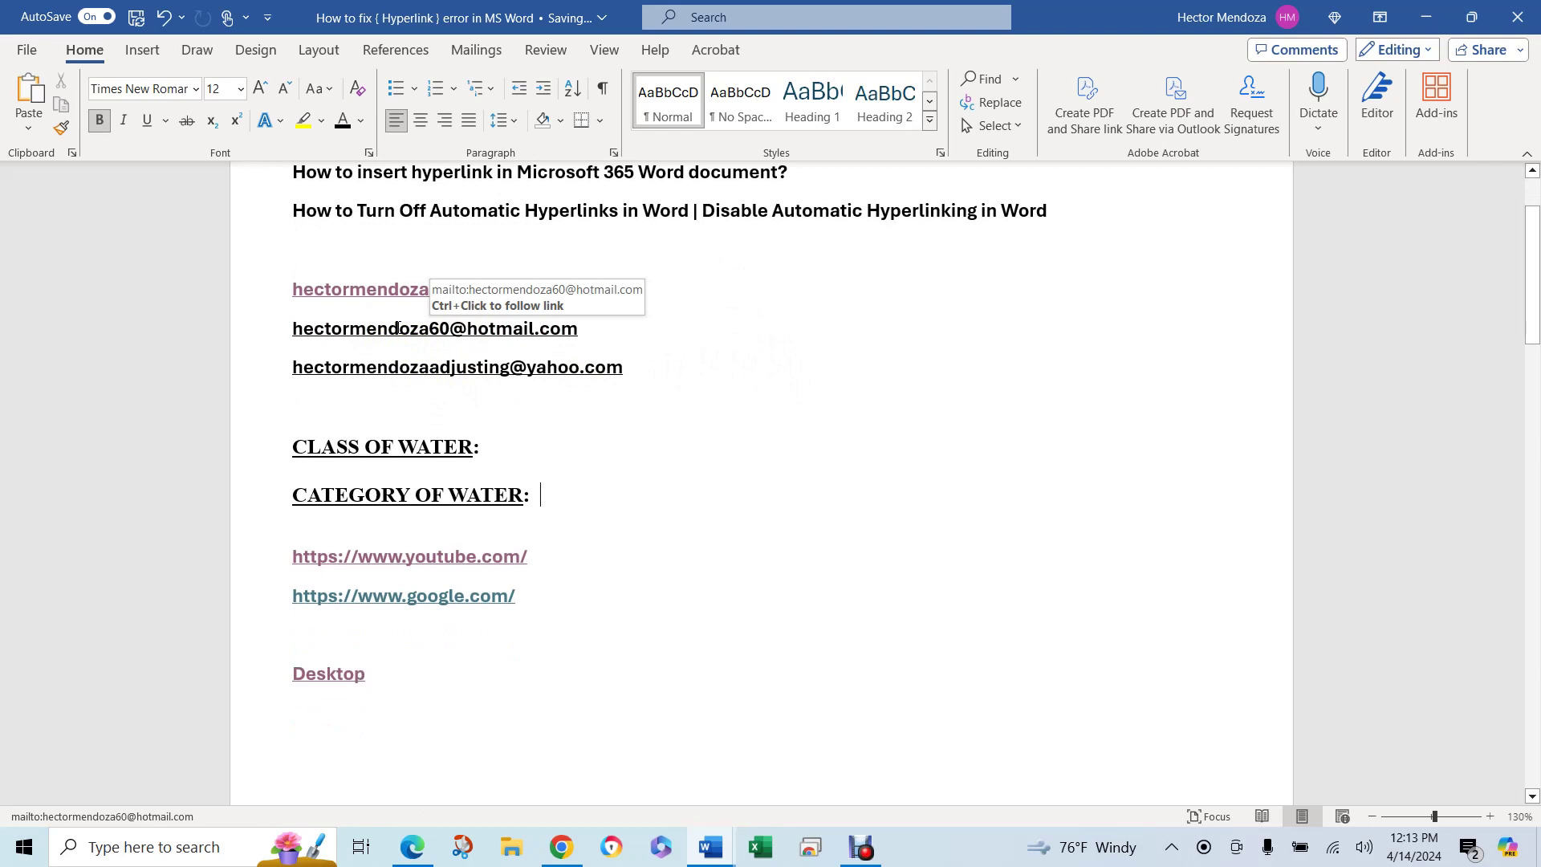
ctrl+click(398, 337)
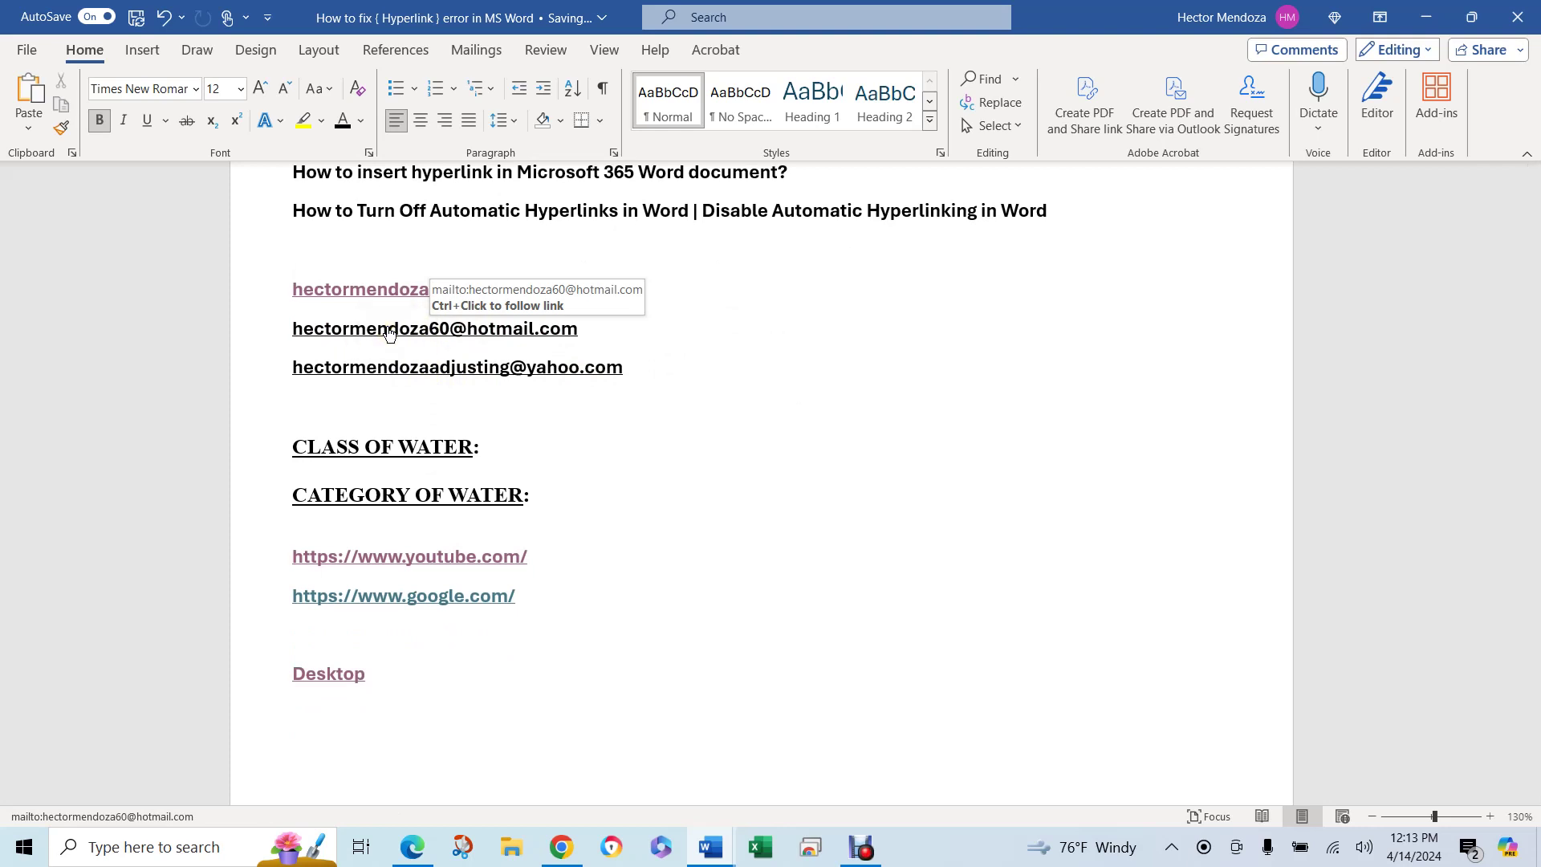
ctrl+click(390, 333)
ctrl+click(390, 452)
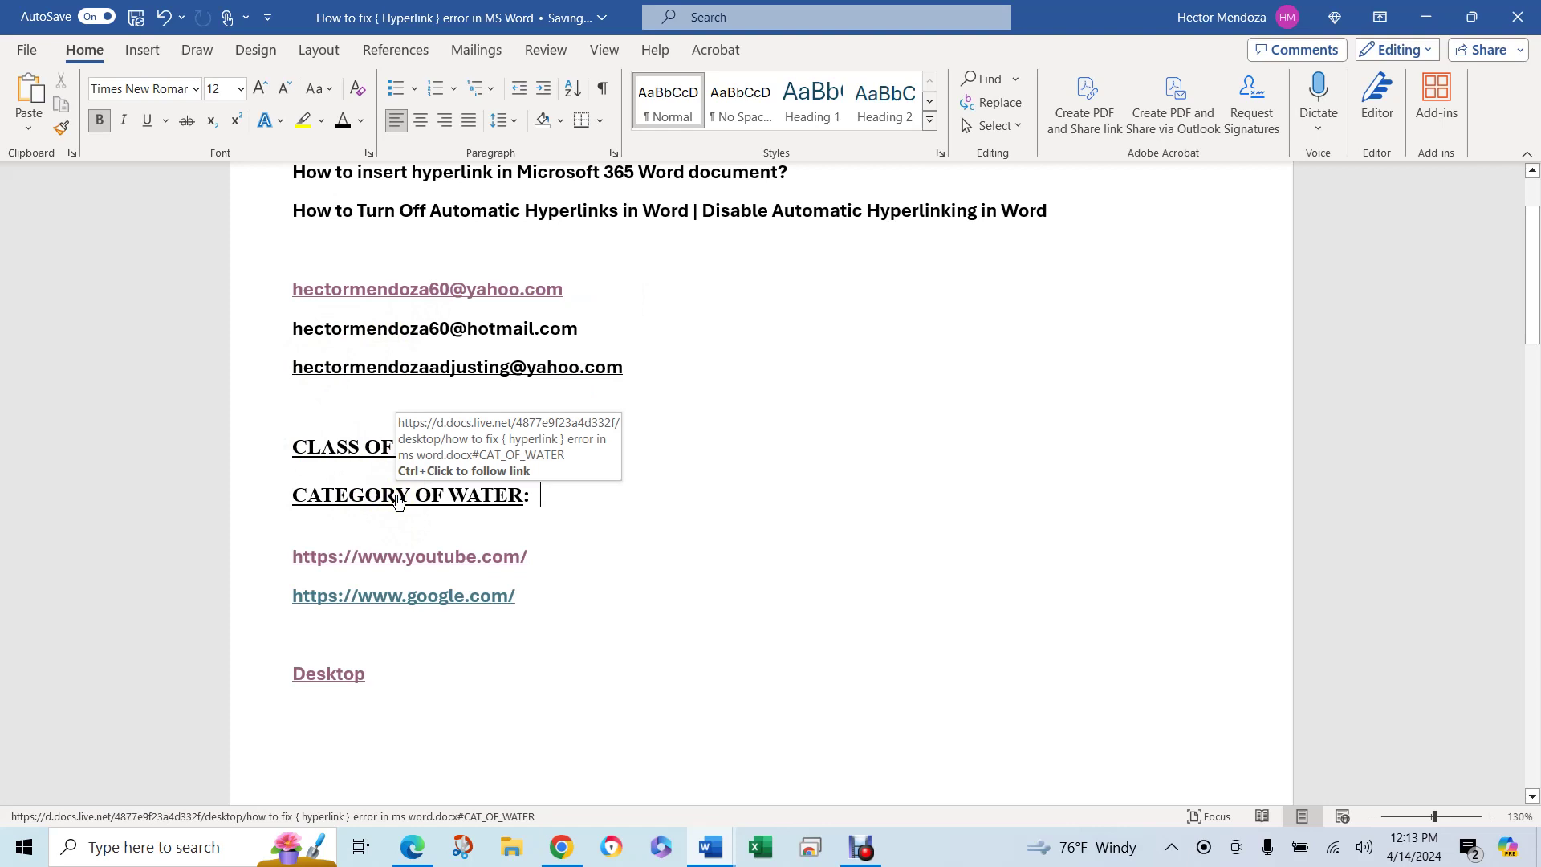
ctrl+click(397, 497)
click(379, 457)
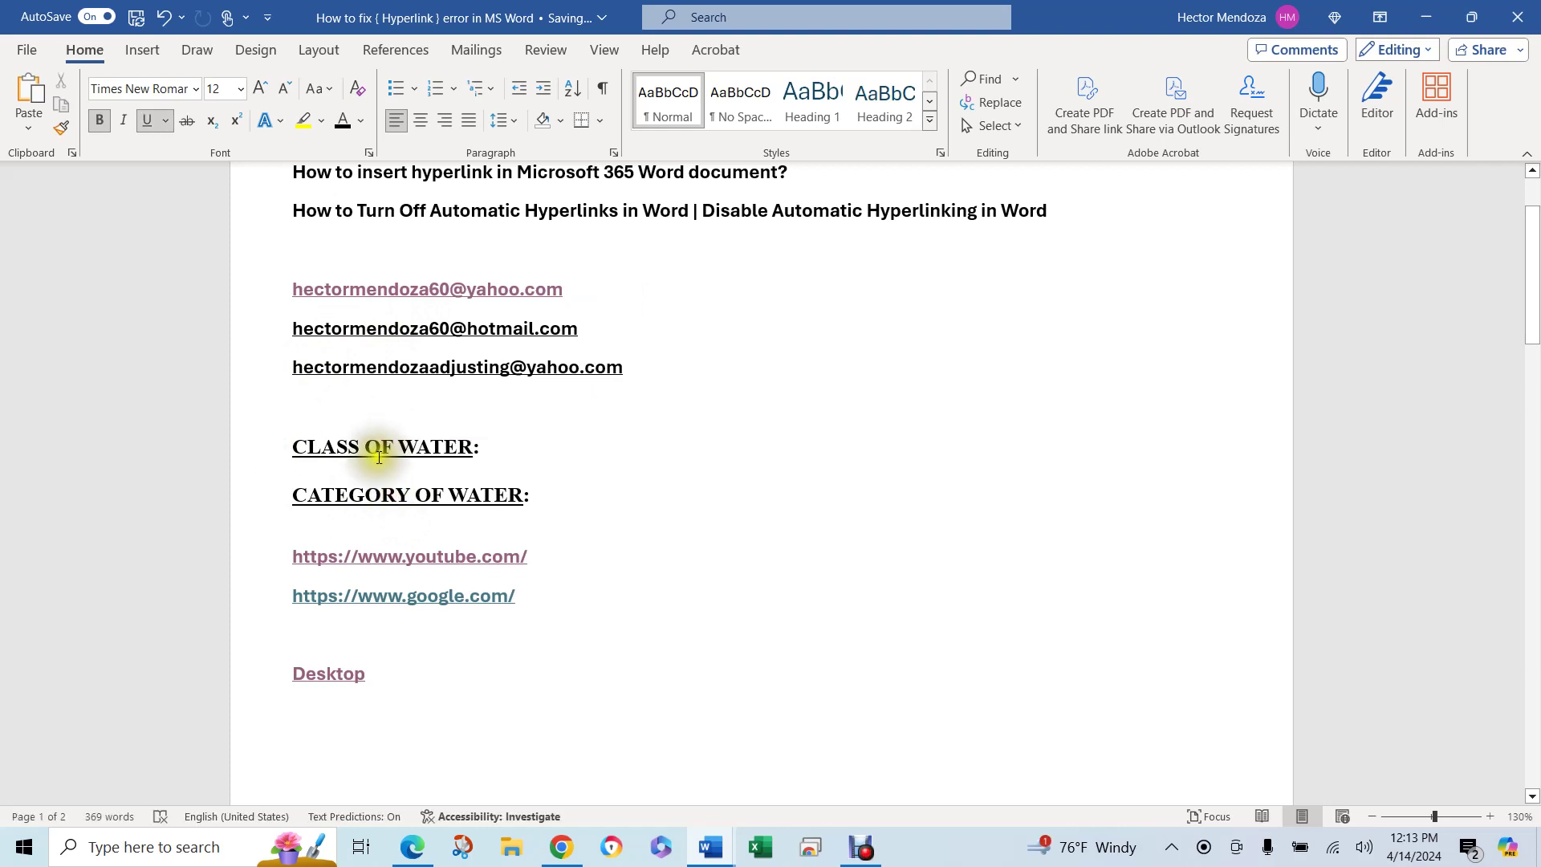
click(411, 365)
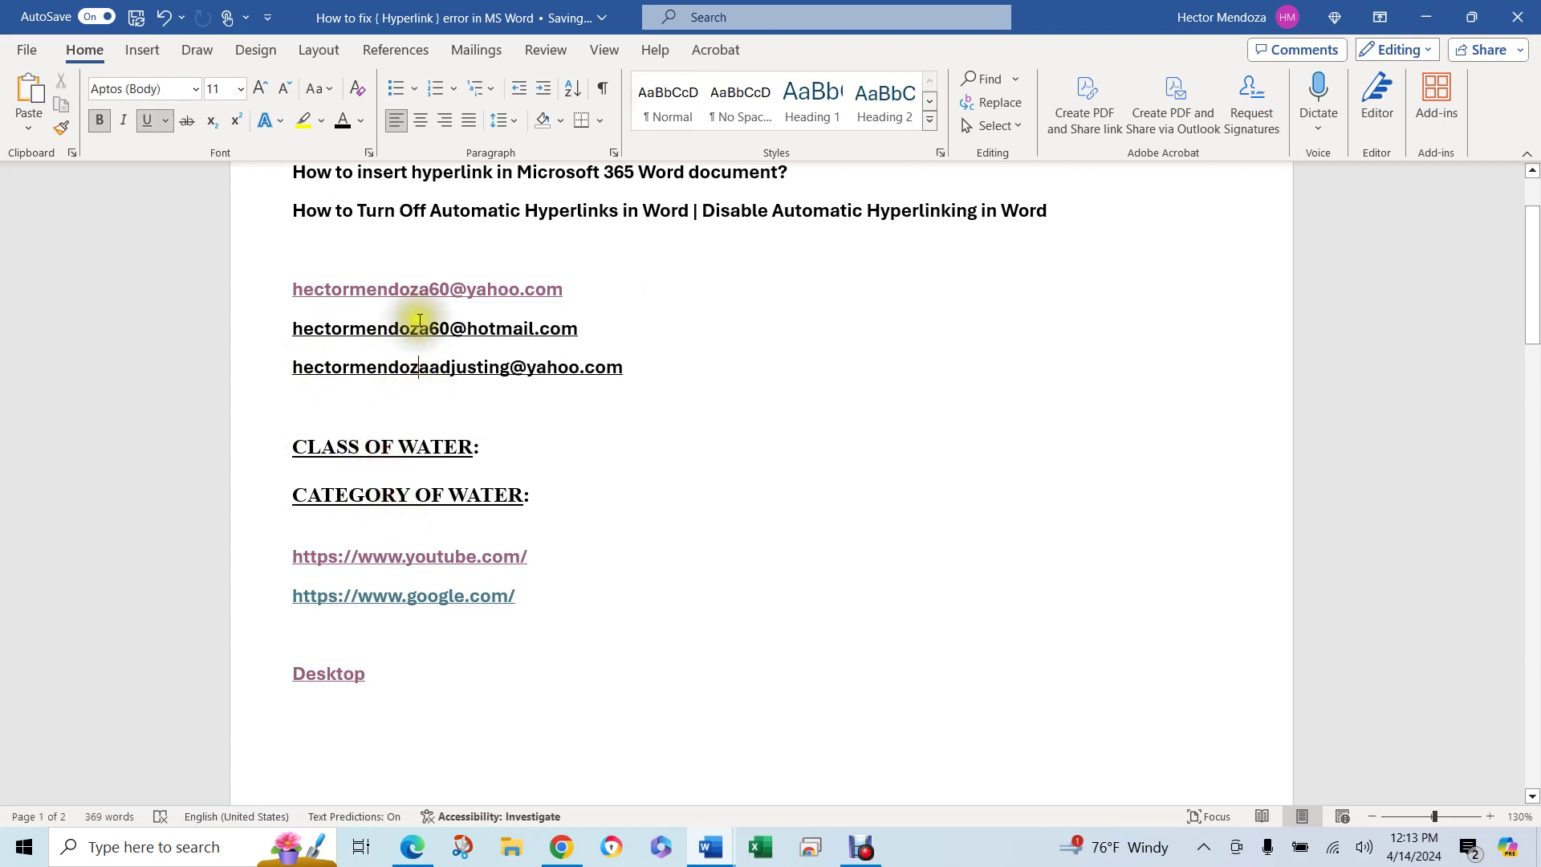
click(428, 289)
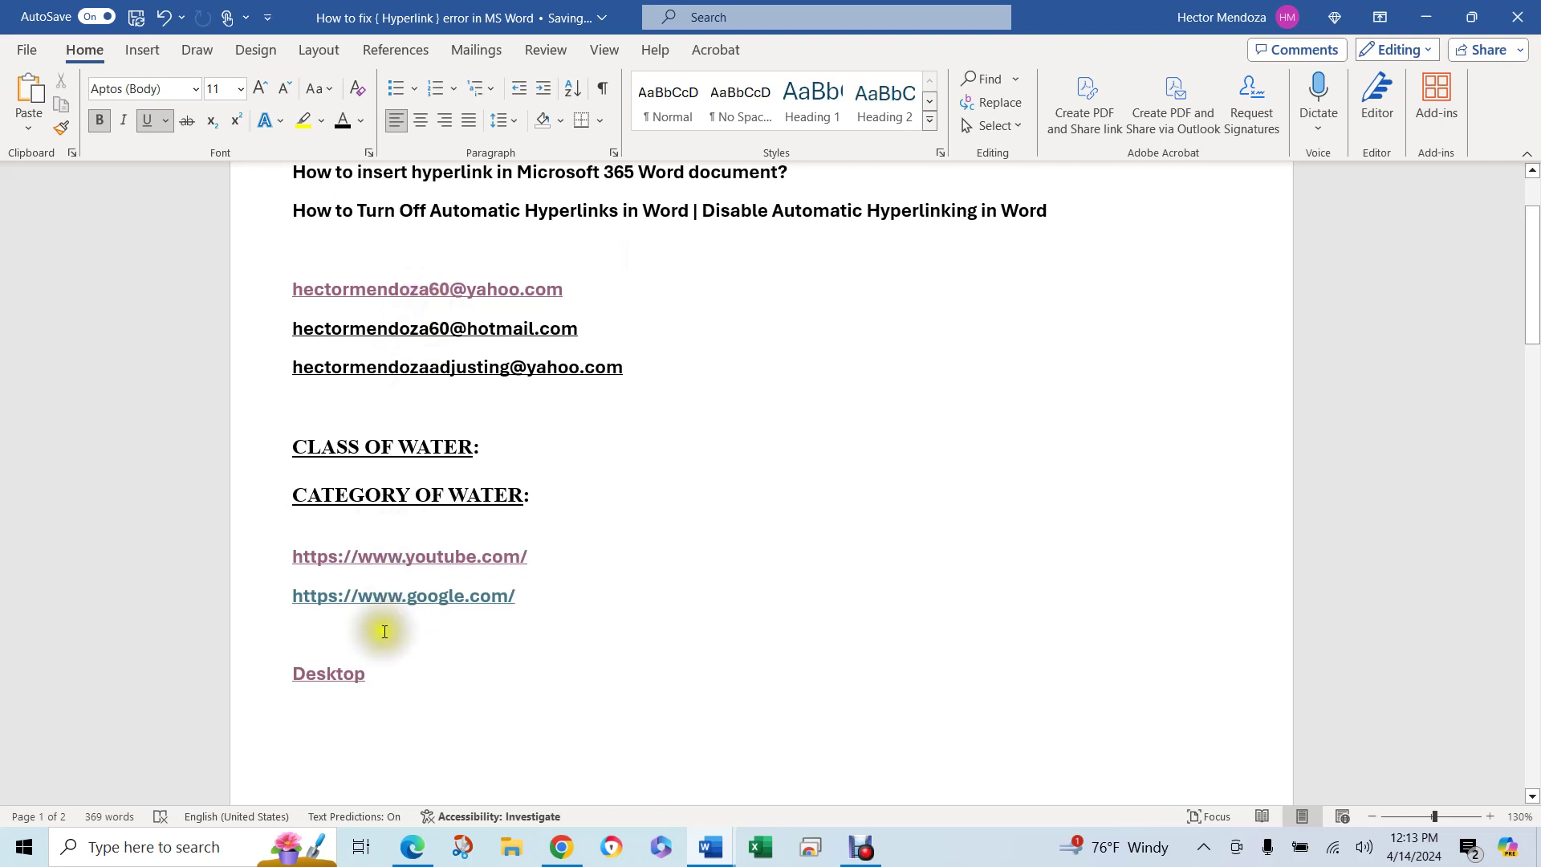
click(325, 674)
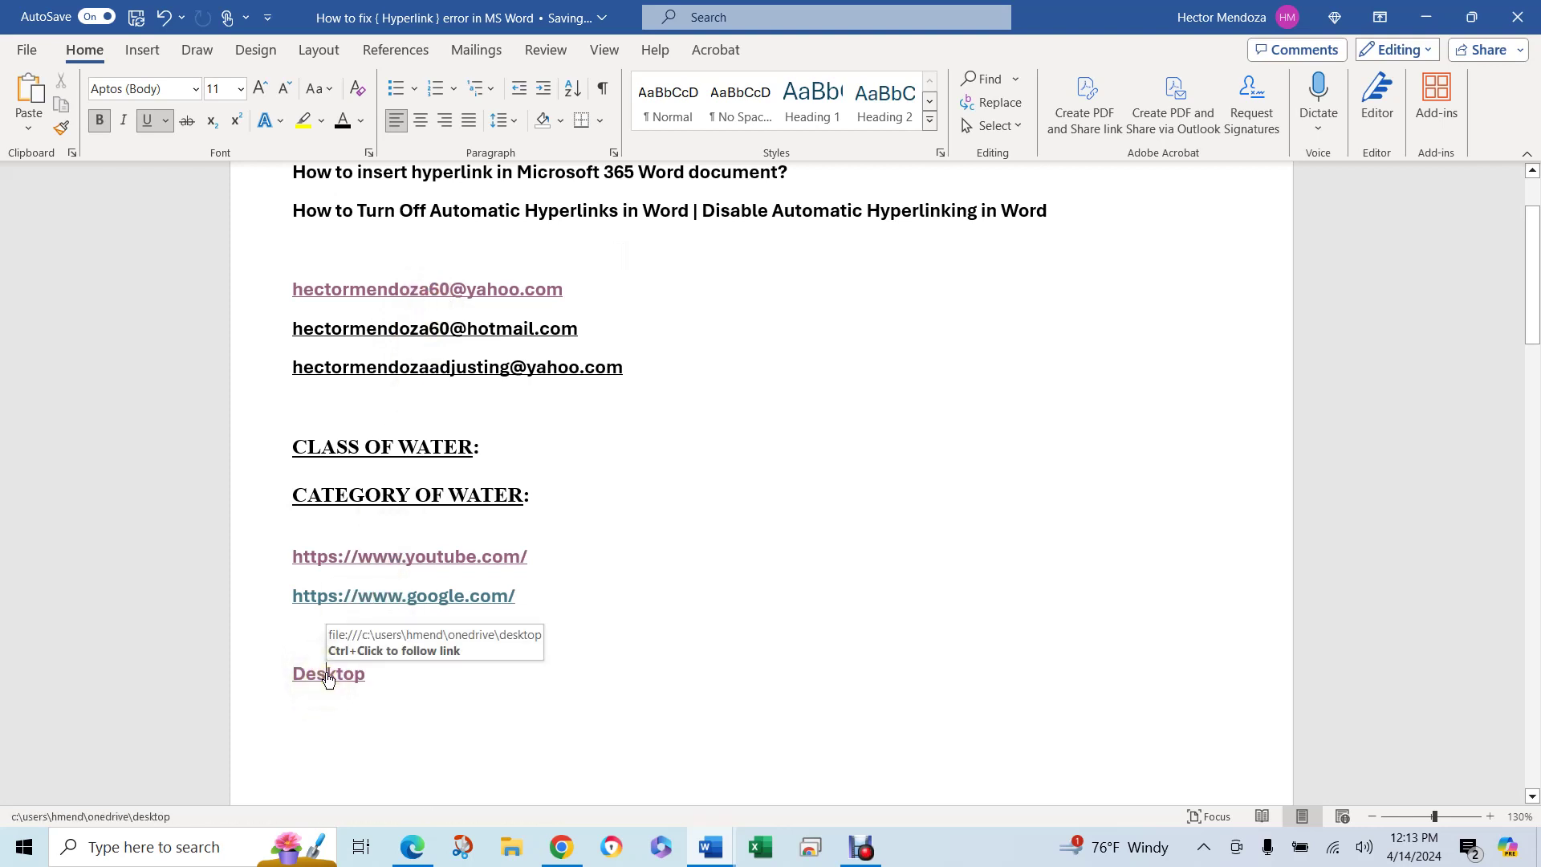